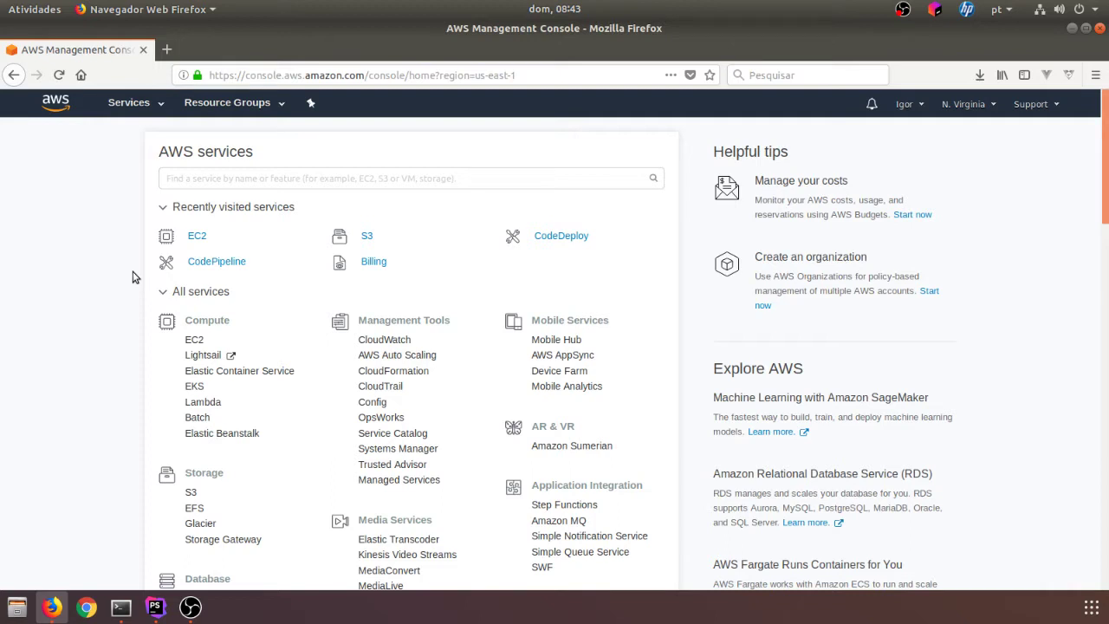
Step: Switch to PhpStorm, close index.php and delete that file from the teste project
click(155, 607)
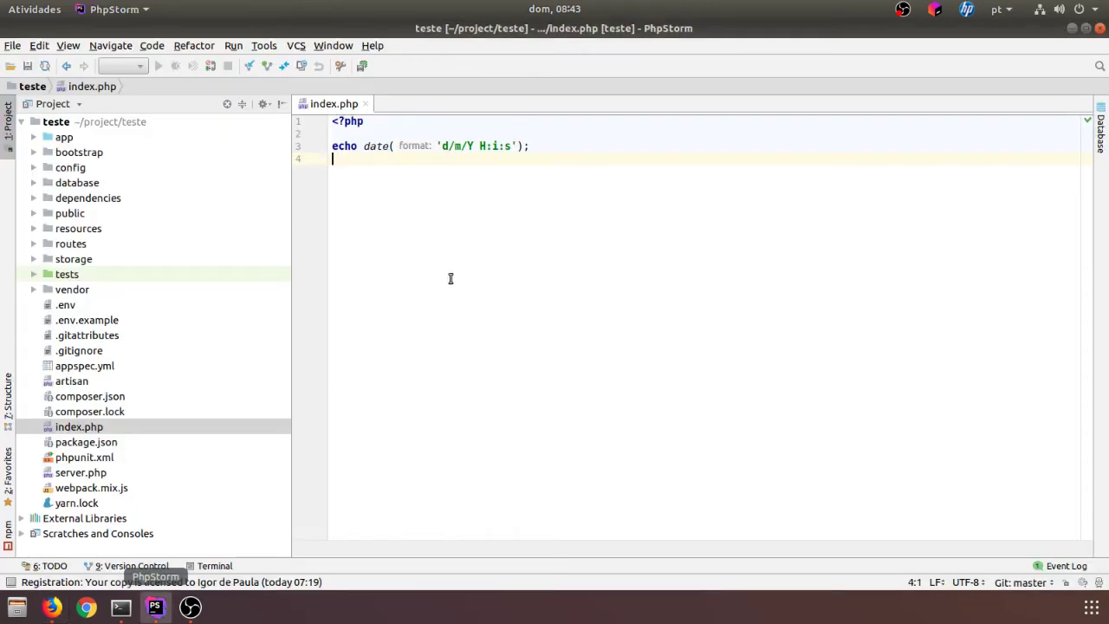
click(6, 122)
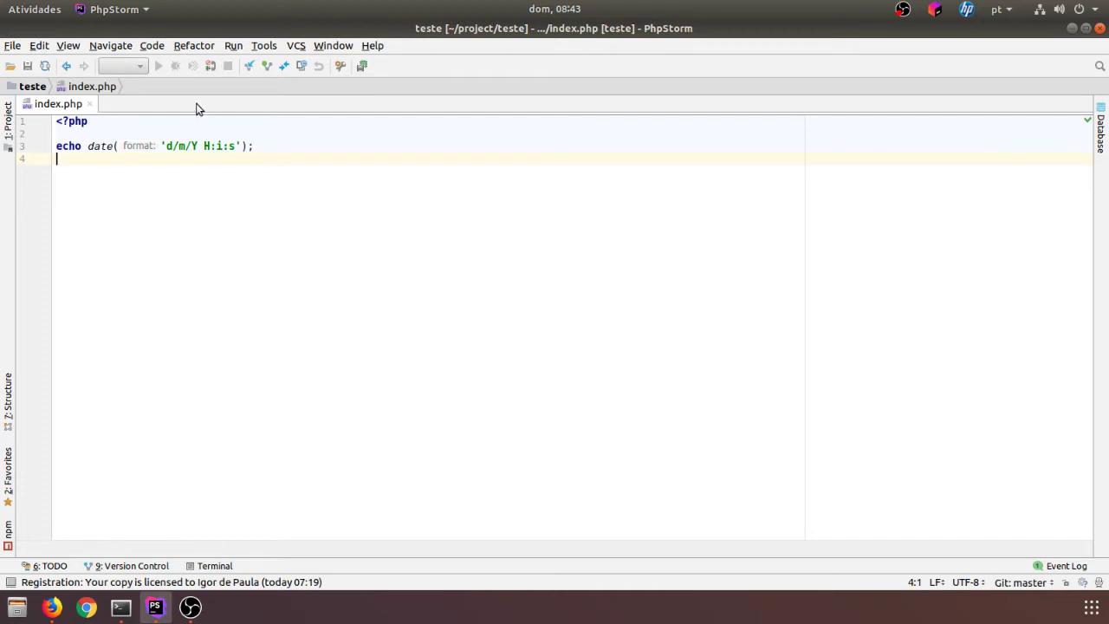
click(8, 117)
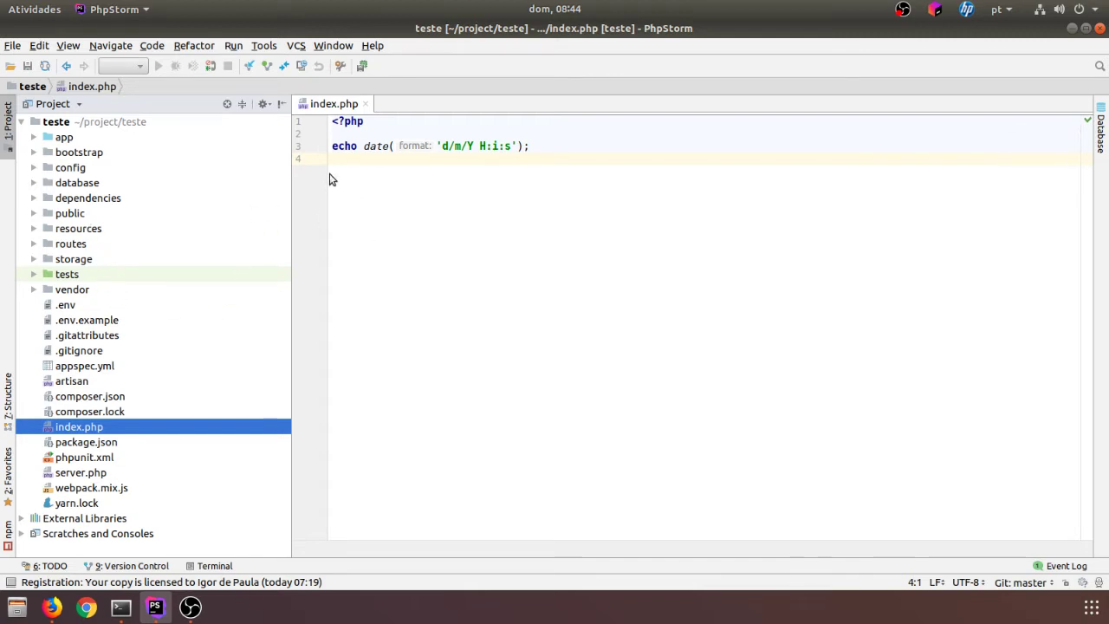
click(295, 359)
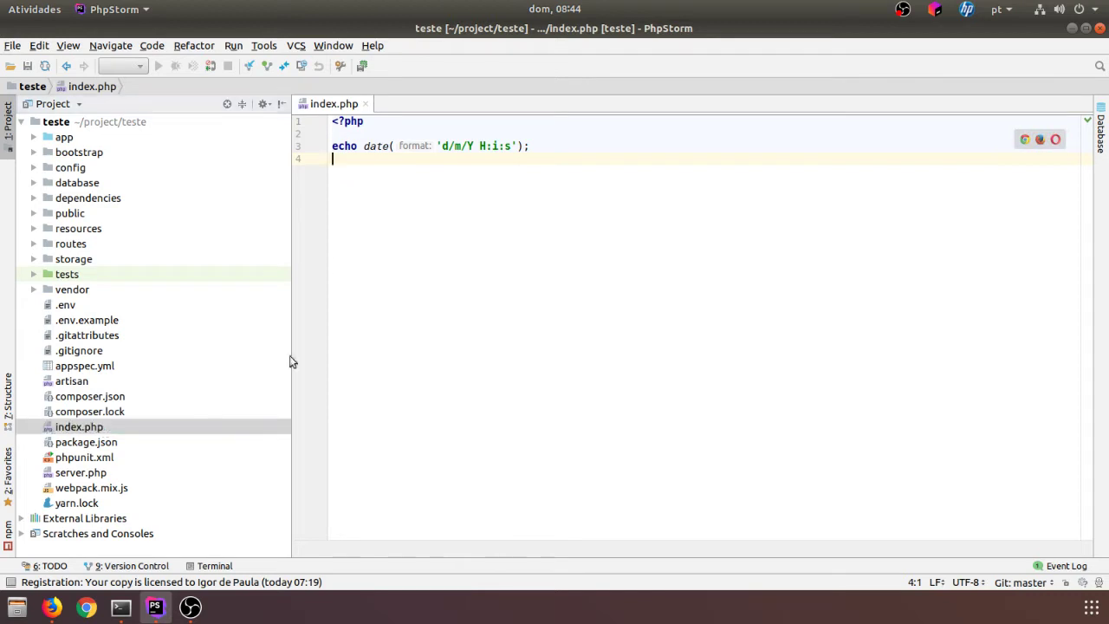
key(ctrl+F4)
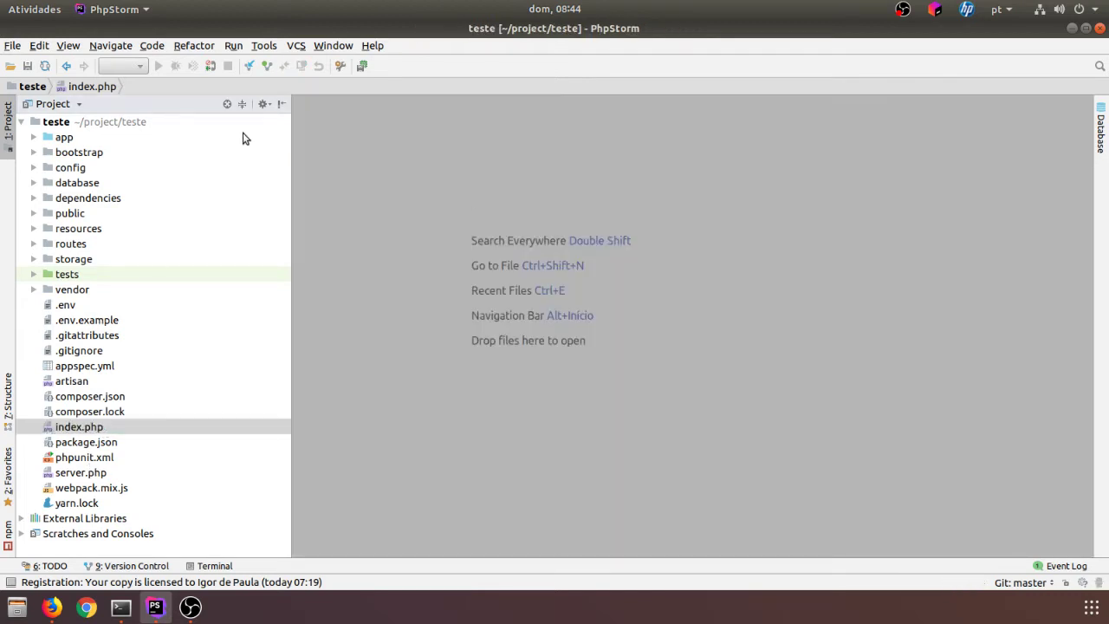
click(84, 426)
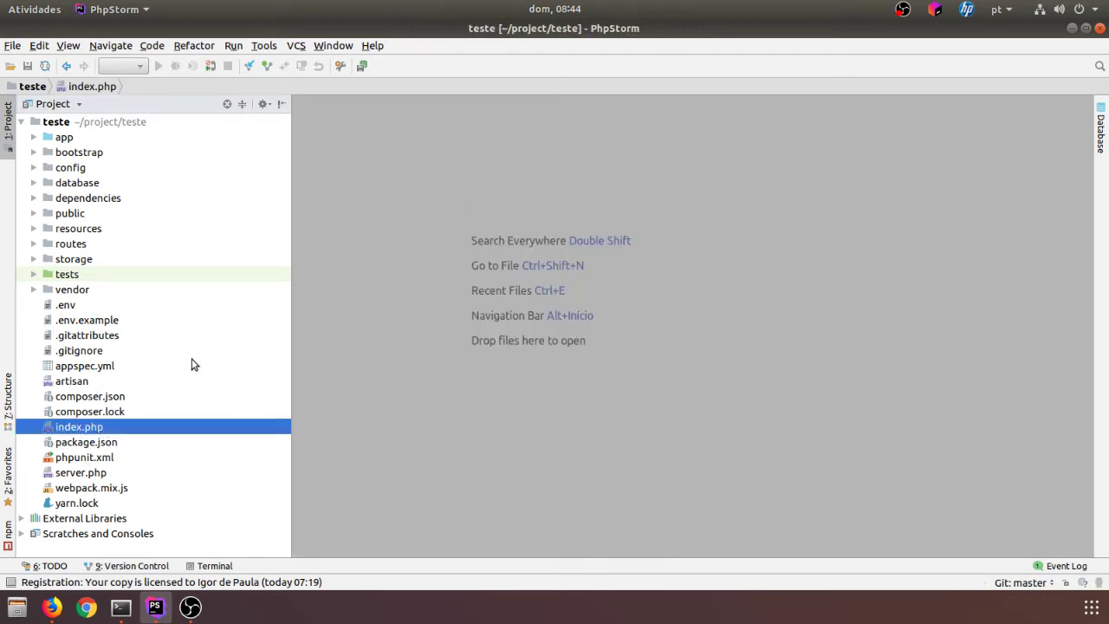
key(Delete)
key(Return)
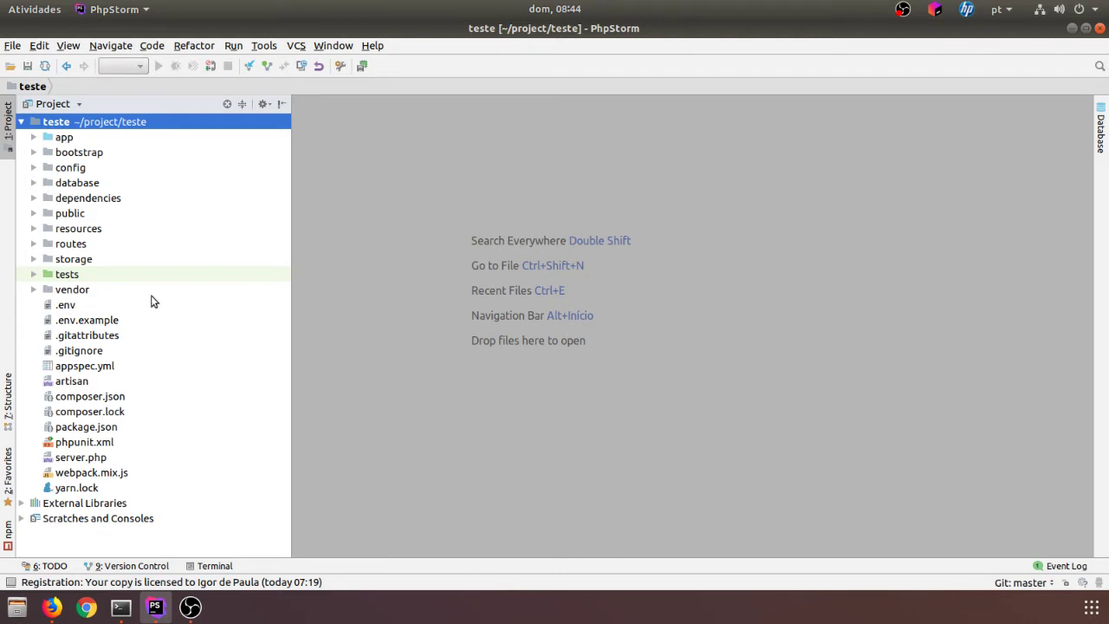
Step: View the contents of .env and appspec.yml one after the other, closing each file after viewing it
double_click(70, 308)
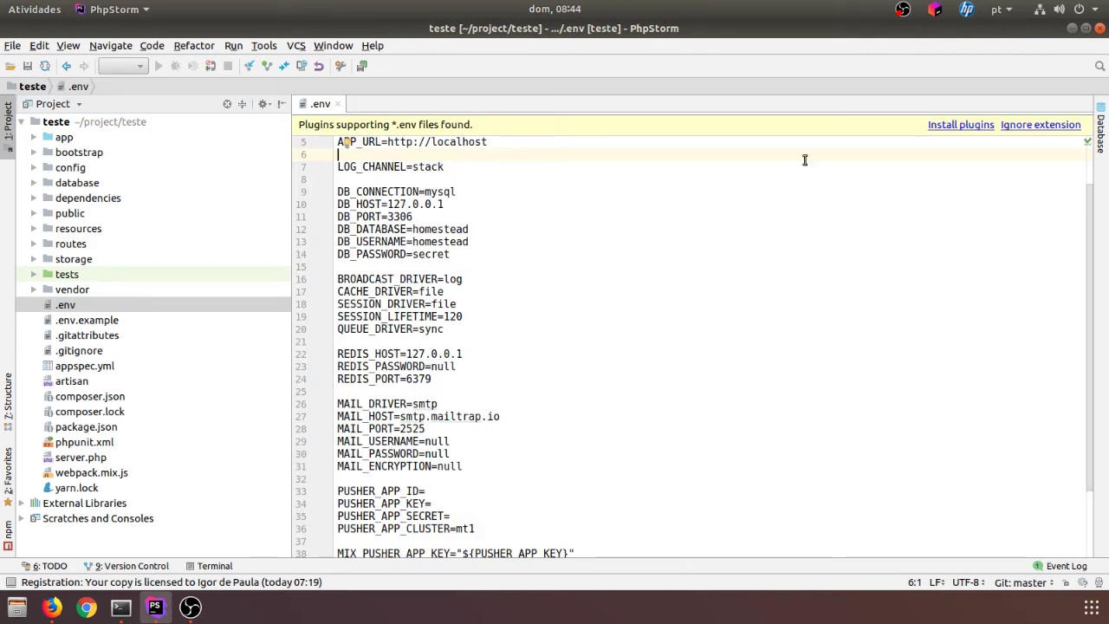
click(338, 104)
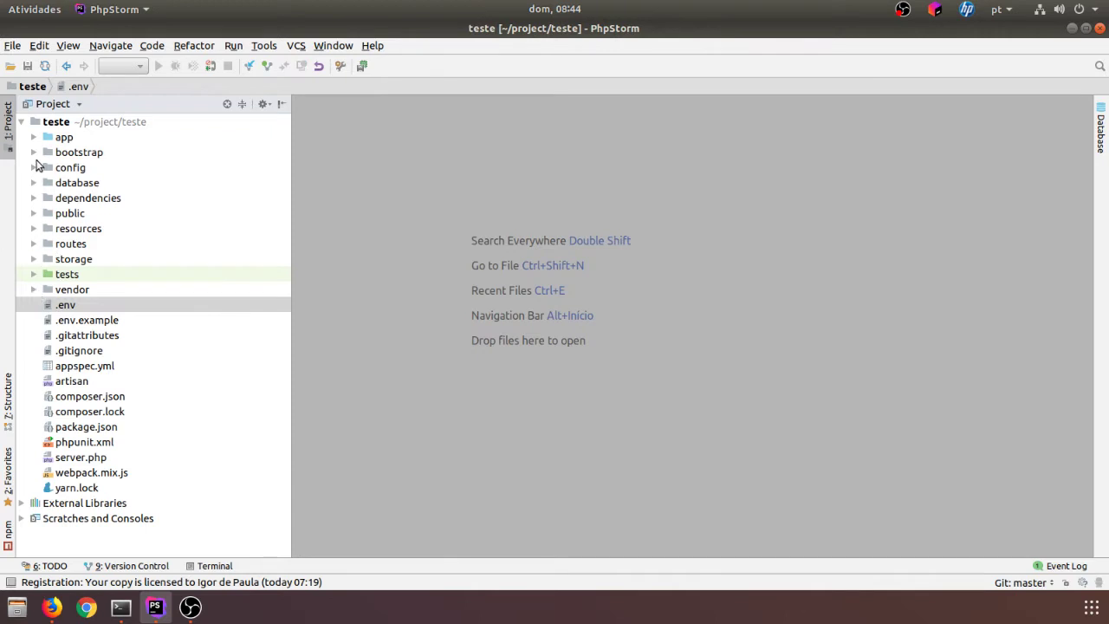
double_click(97, 368)
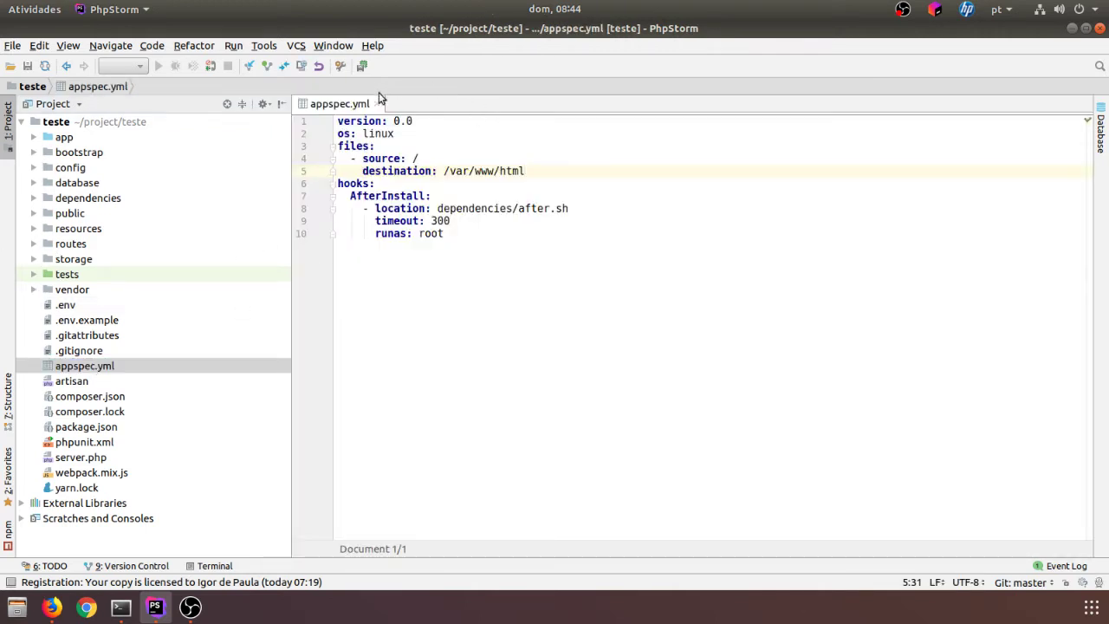
click(379, 102)
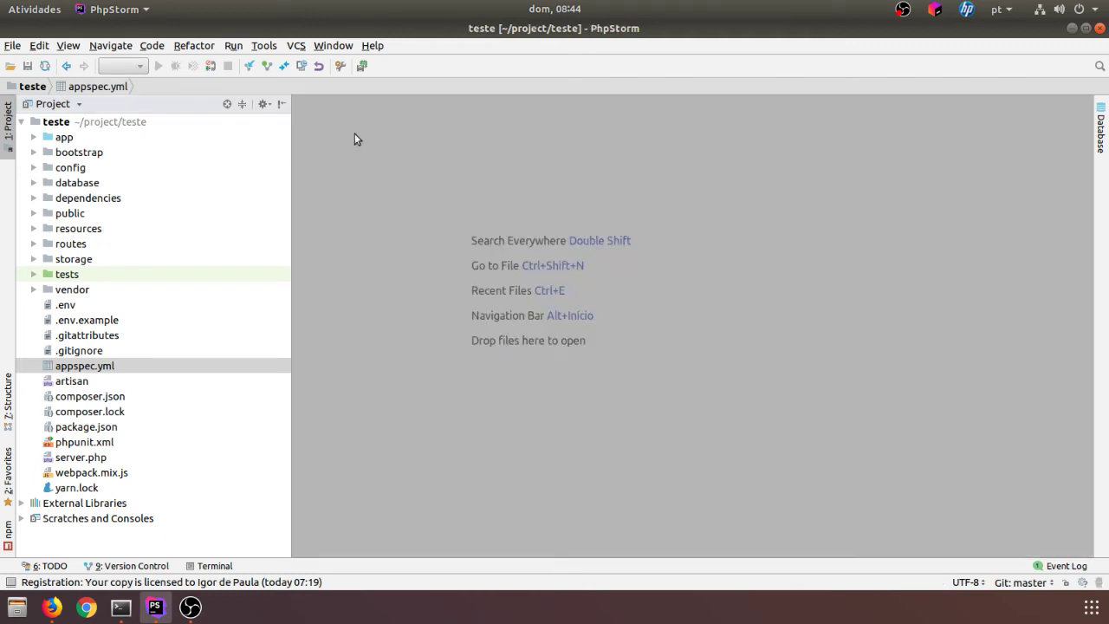
Step: Expand the dependencies folder to locate after.sh, and reopen appspec.yml in the editor
click(34, 198)
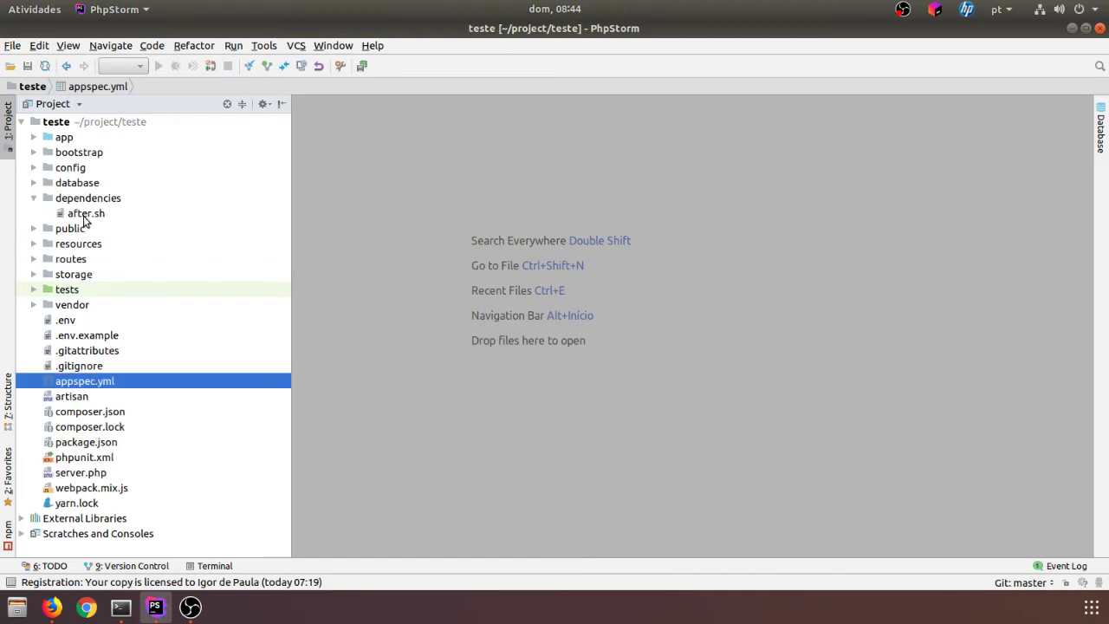
click(87, 216)
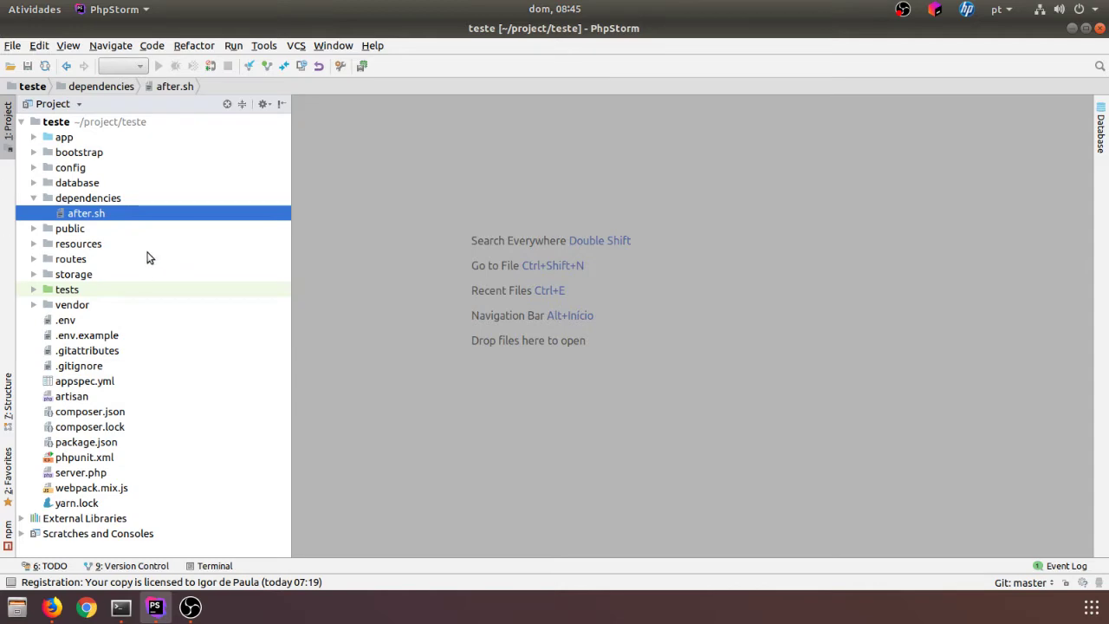
double_click(97, 381)
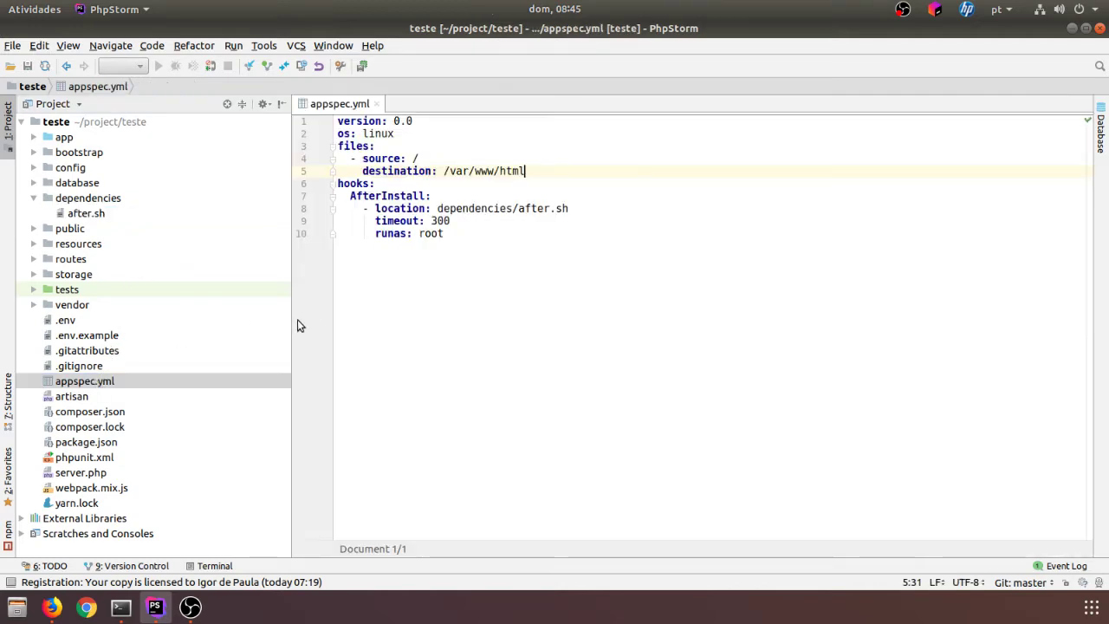
Step: Switch to Firefox and search the web for "appspec aws" in a new tab
click(51, 600)
click(165, 51)
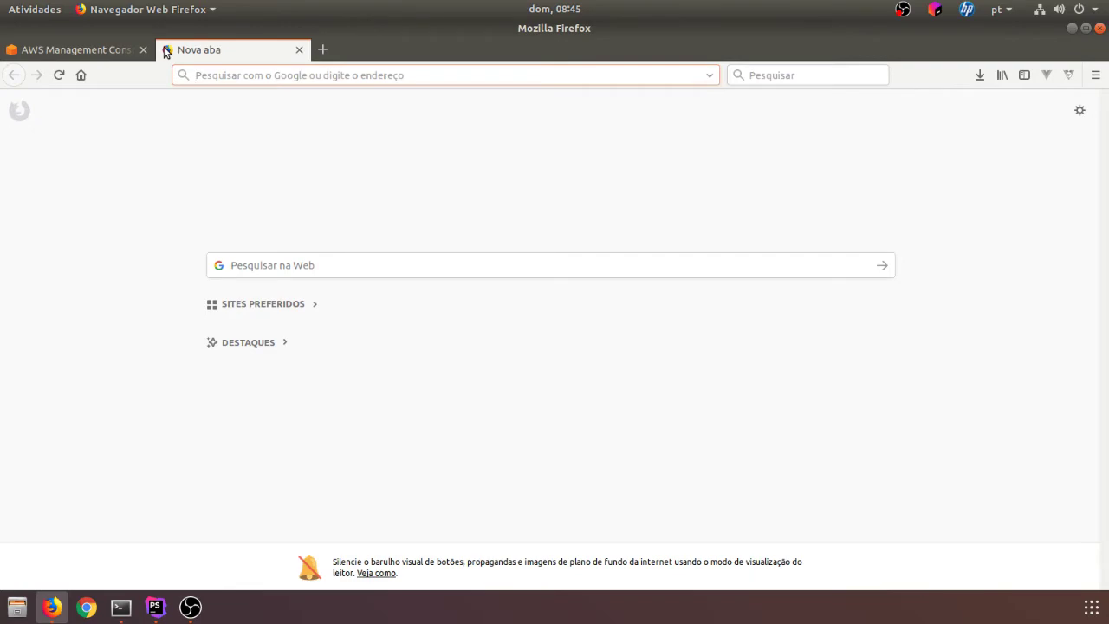
text(appsp)
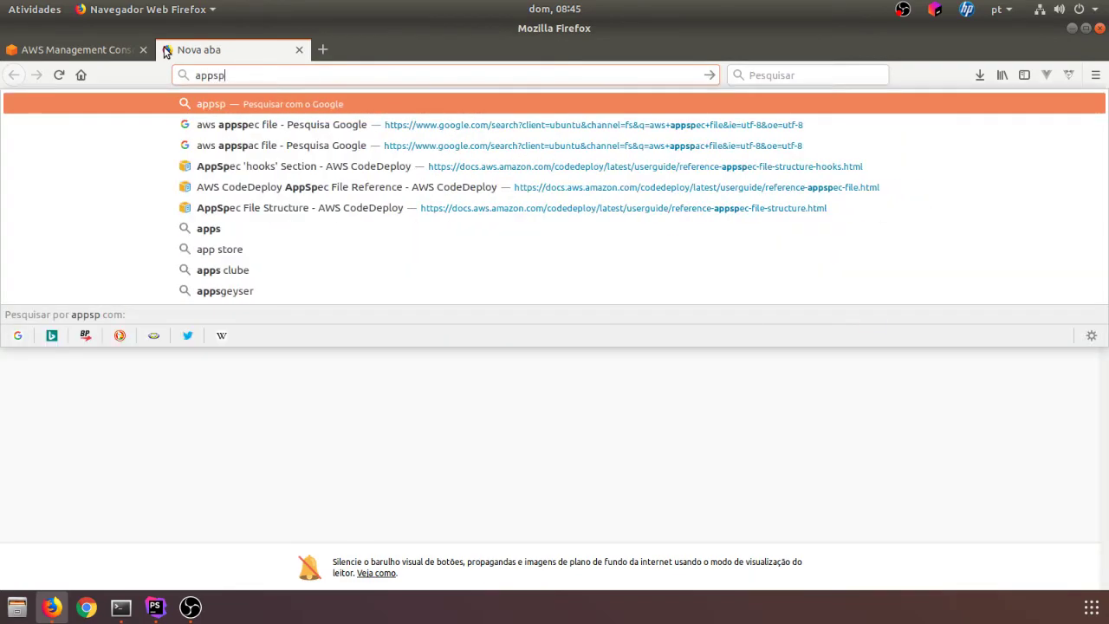
text(ec aws)
key(Return)
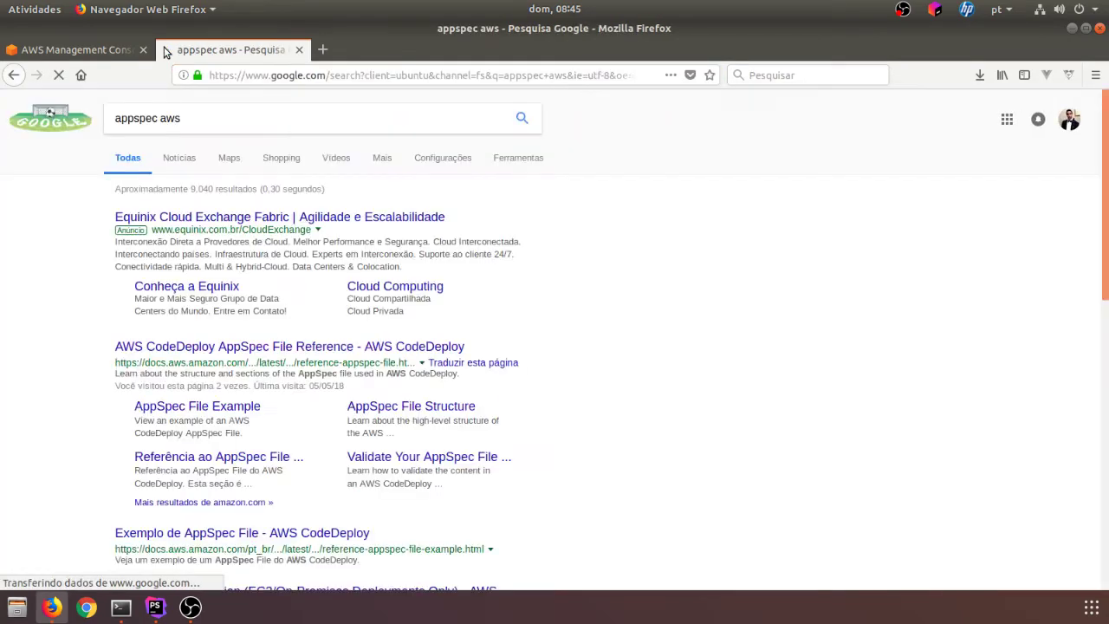
Step: Open the AppSpec 'hooks' Section page of the AWS CodeDeploy documentation in a new tab
click(322, 49)
text(ap)
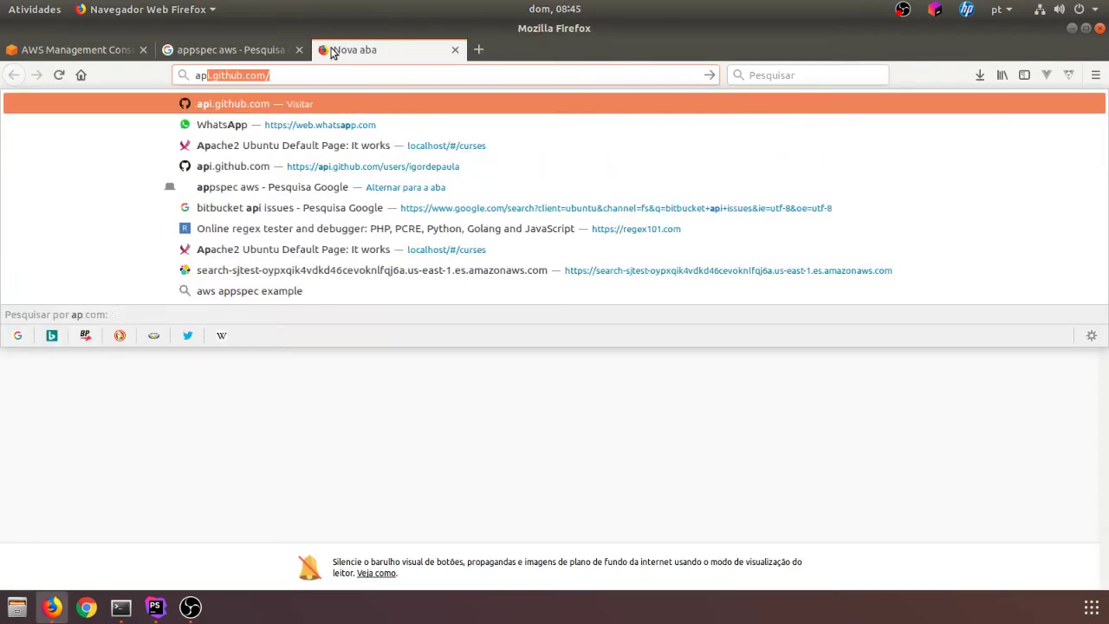
text(p)
text(spec)
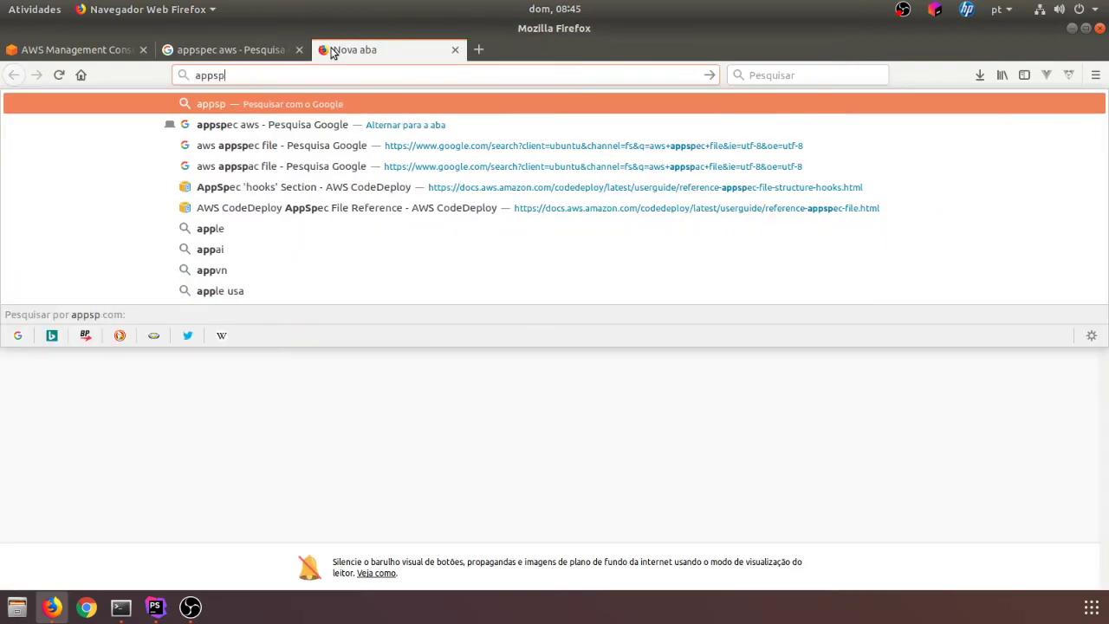
key(Down)
key(Down)
key(Down)
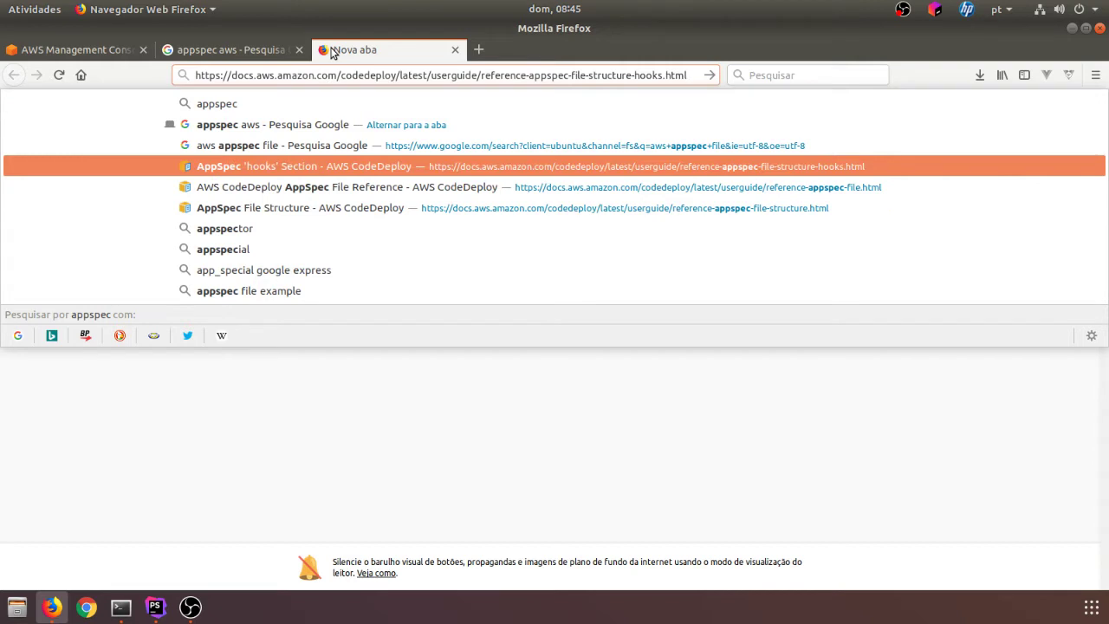
key(Return)
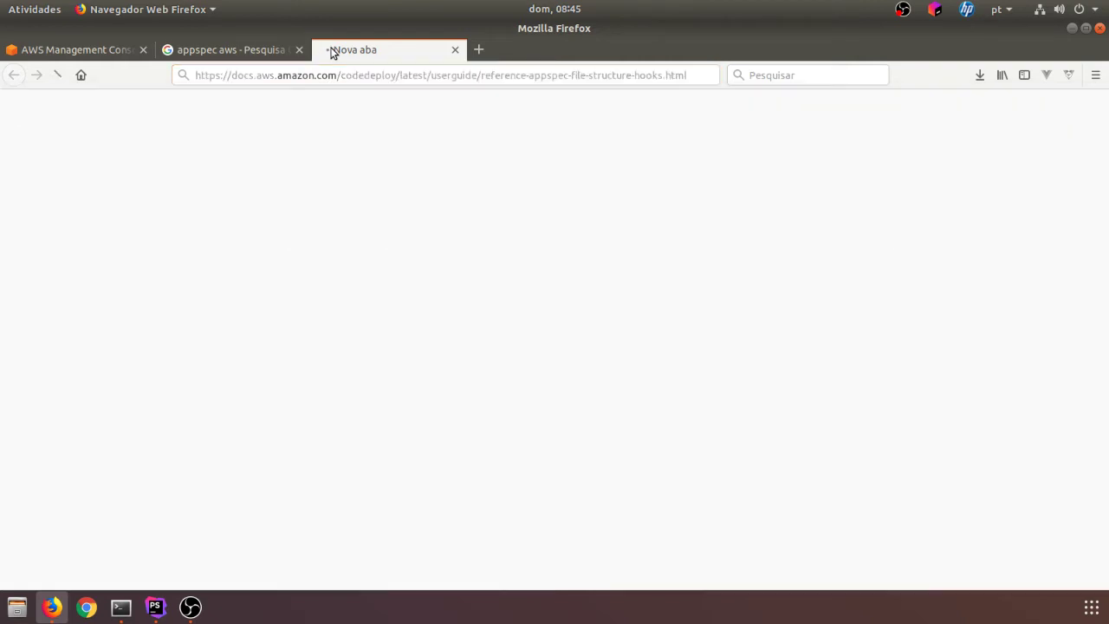
Step: Open the AWS CodeDeploy AppSpec File Reference page in another new tab
key(ctrl+t)
text(apps)
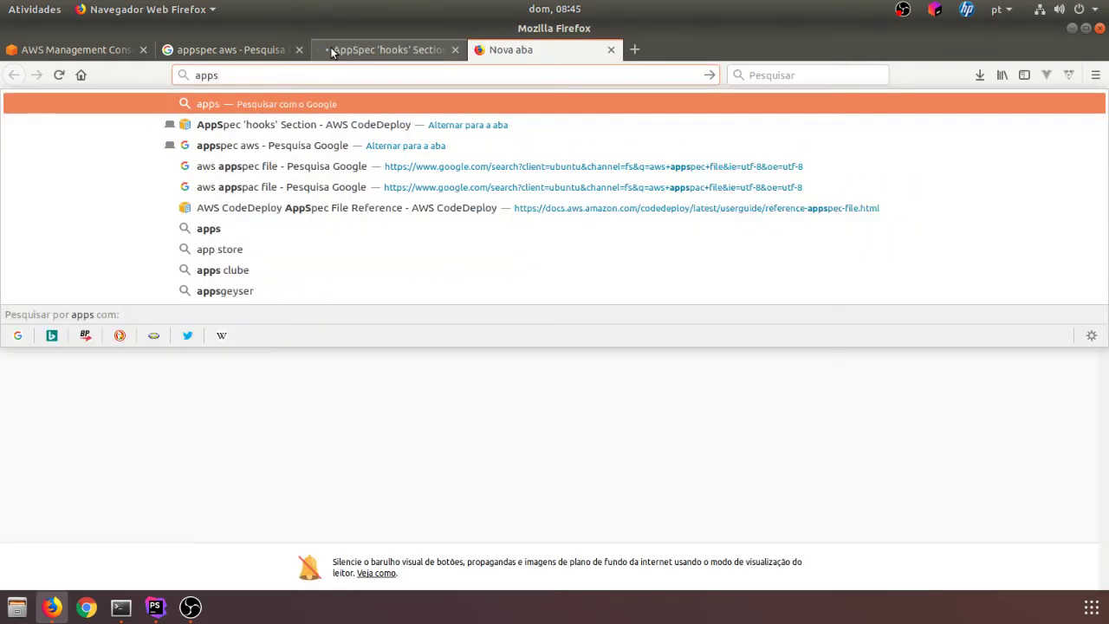
text(pec)
key(Down)
key(Down)
key(Down)
key(Down)
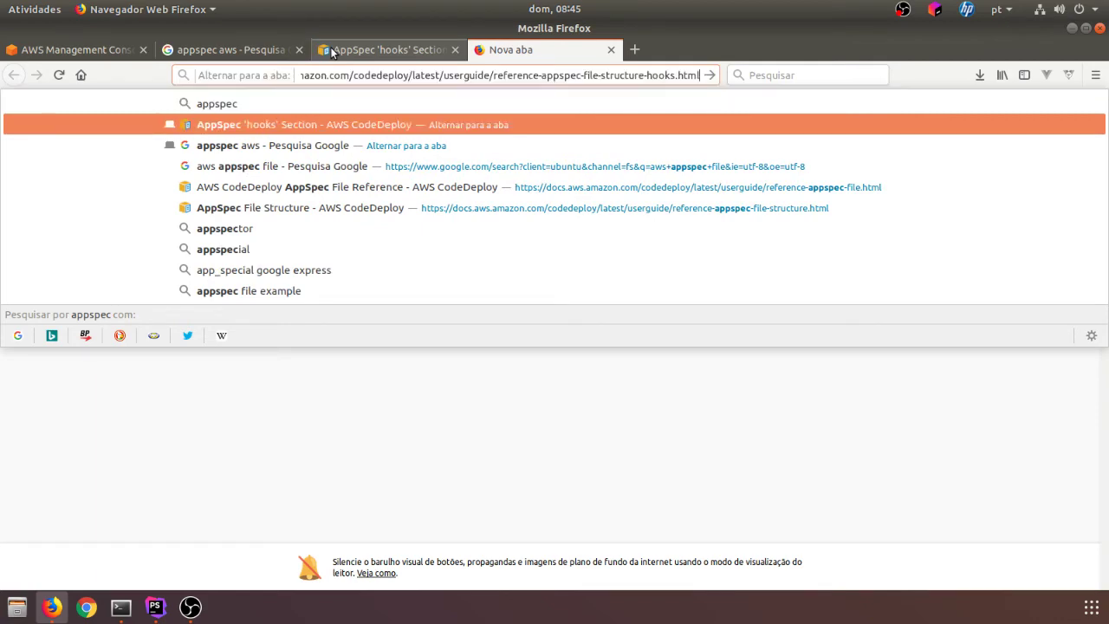
key(Return)
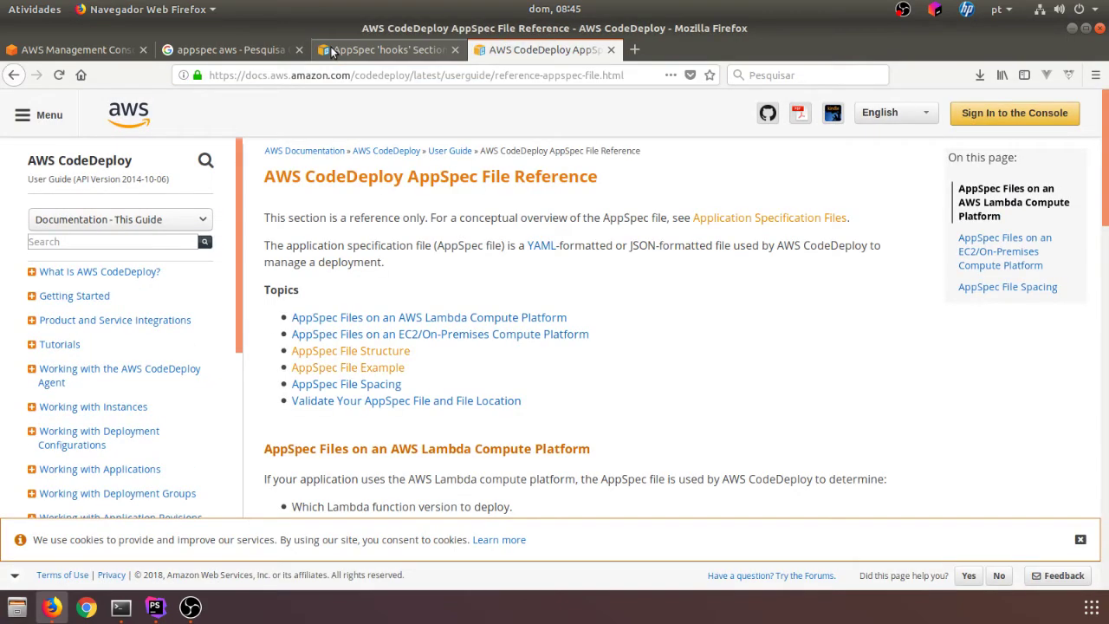
Step: Return to the AppSpec 'hooks' Section page, dismiss the cookie notice and find the lifecycle event hooks for EC2/On-Premises deployments
click(333, 51)
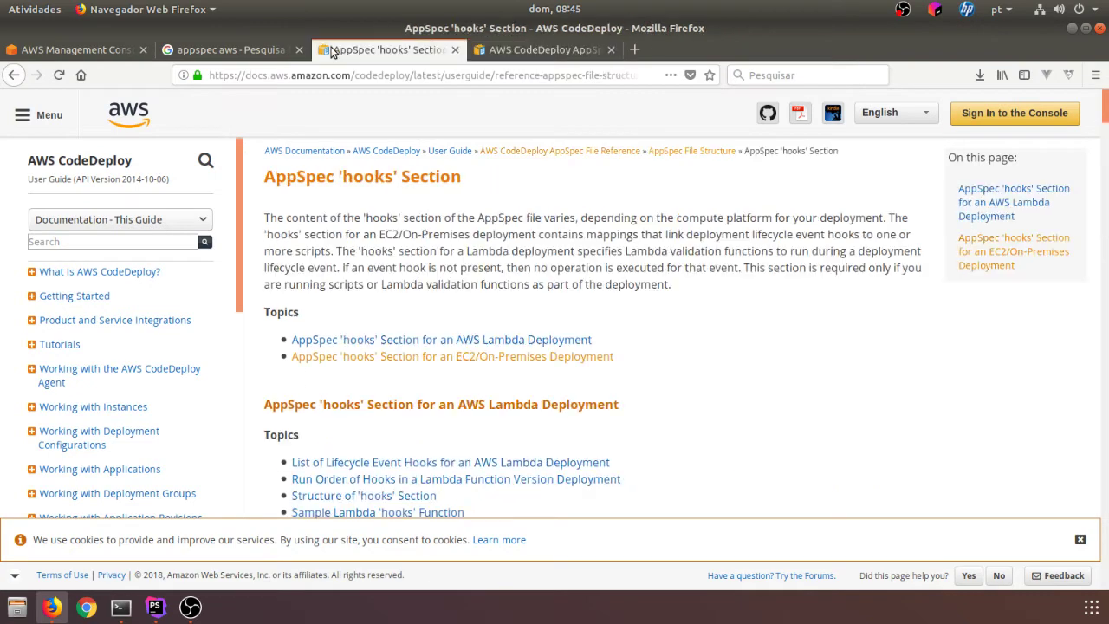
click(1082, 541)
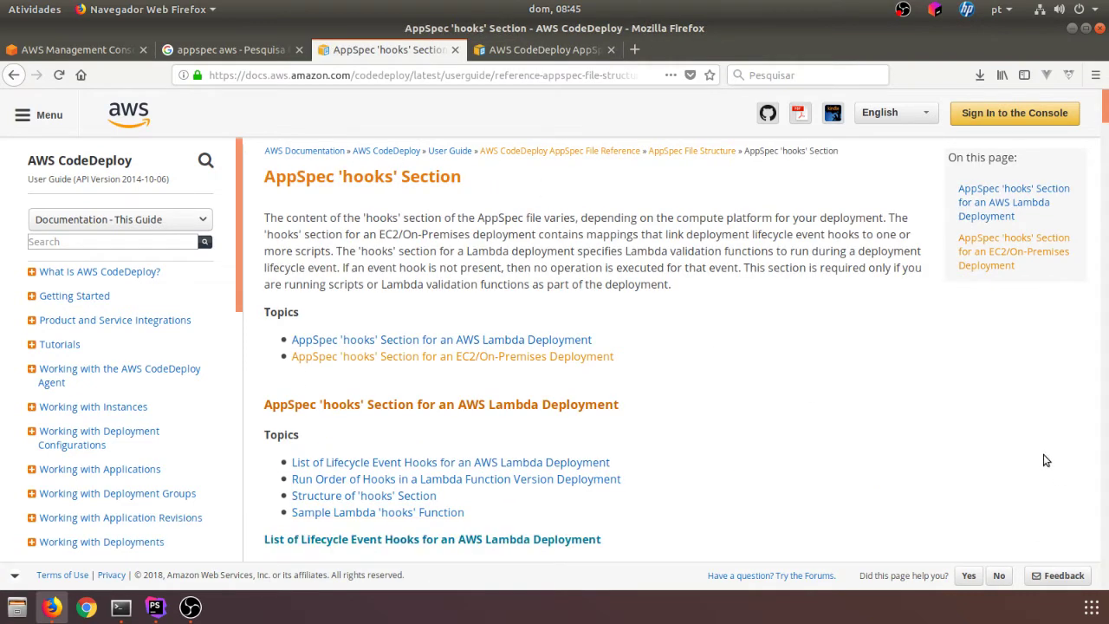
scroll(819, 386, down, 3)
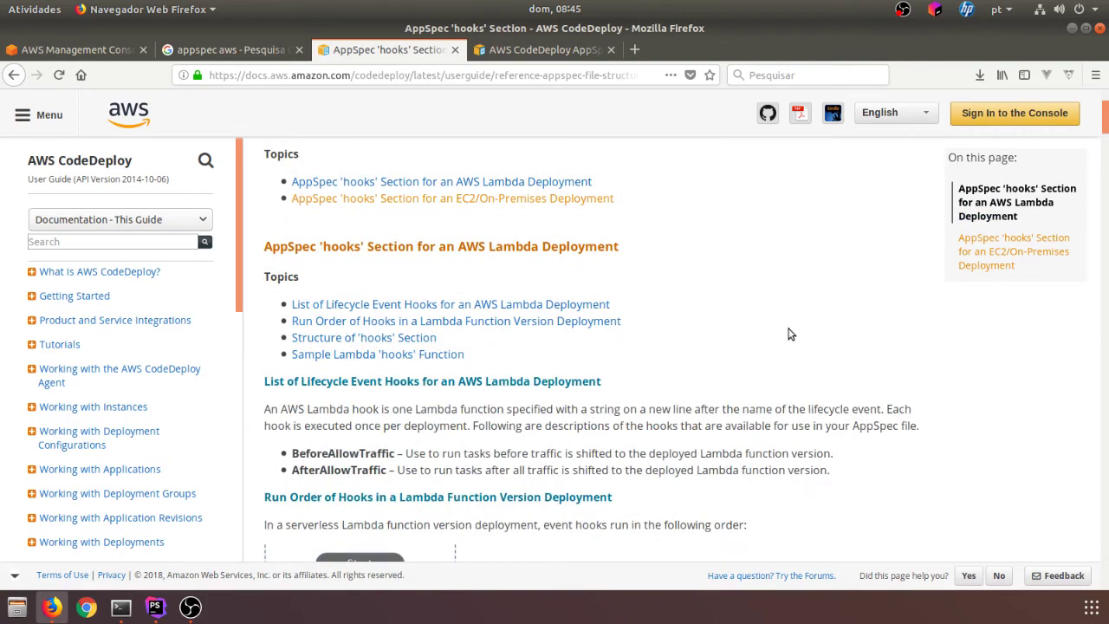
scroll(789, 334, down, 10)
scroll(789, 334, down, 10)
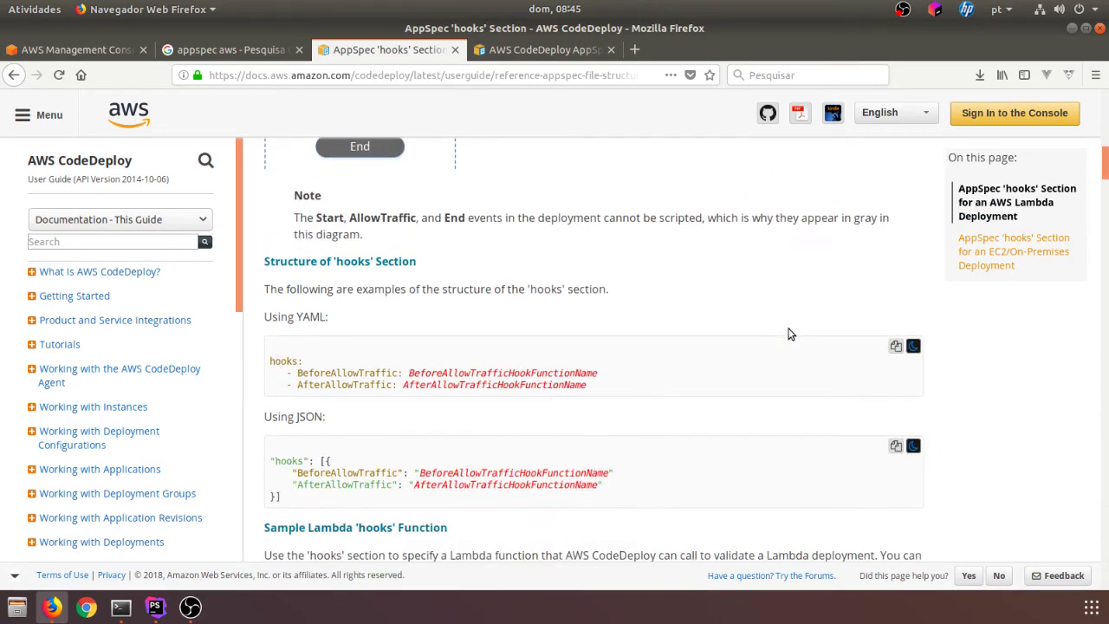
scroll(788, 334, down, 3)
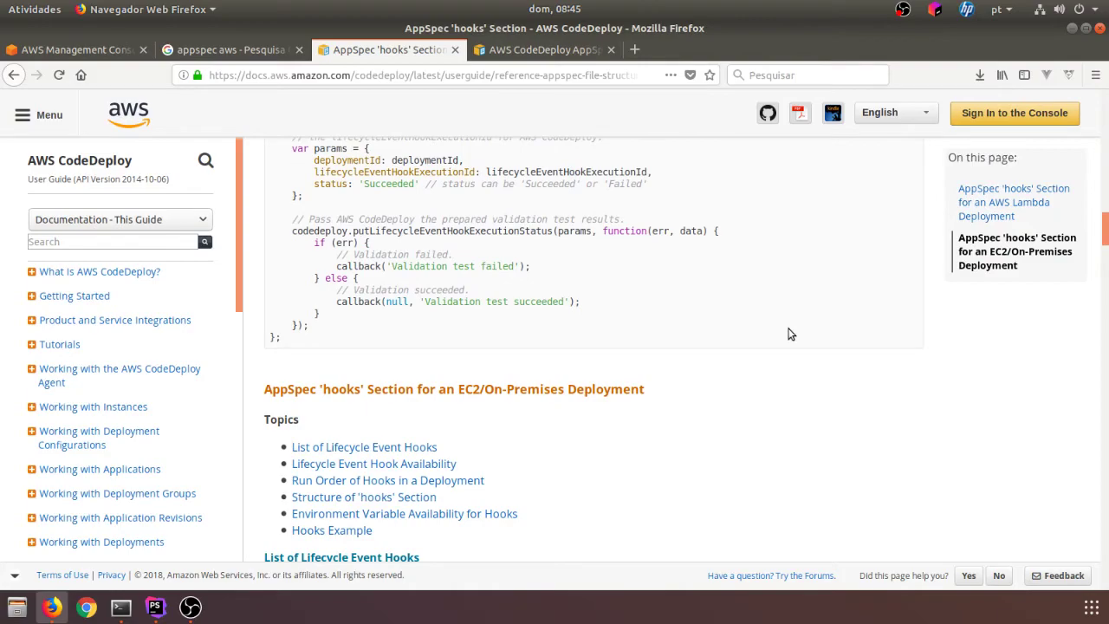
scroll(788, 334, down, 15)
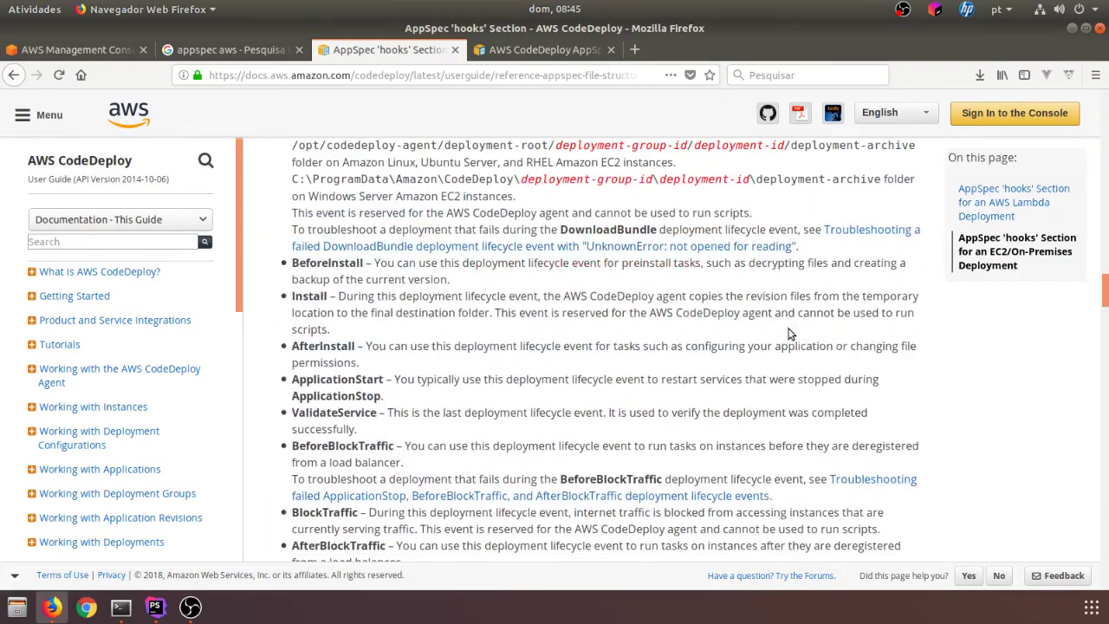
scroll(788, 334, up, 10)
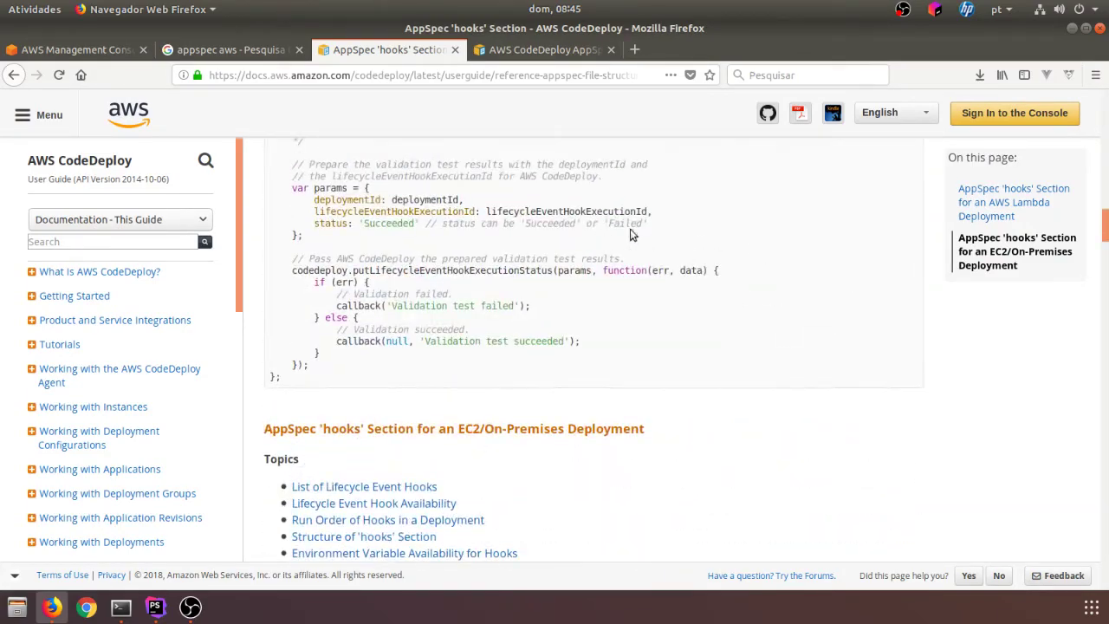
scroll(688, 240, down, 10)
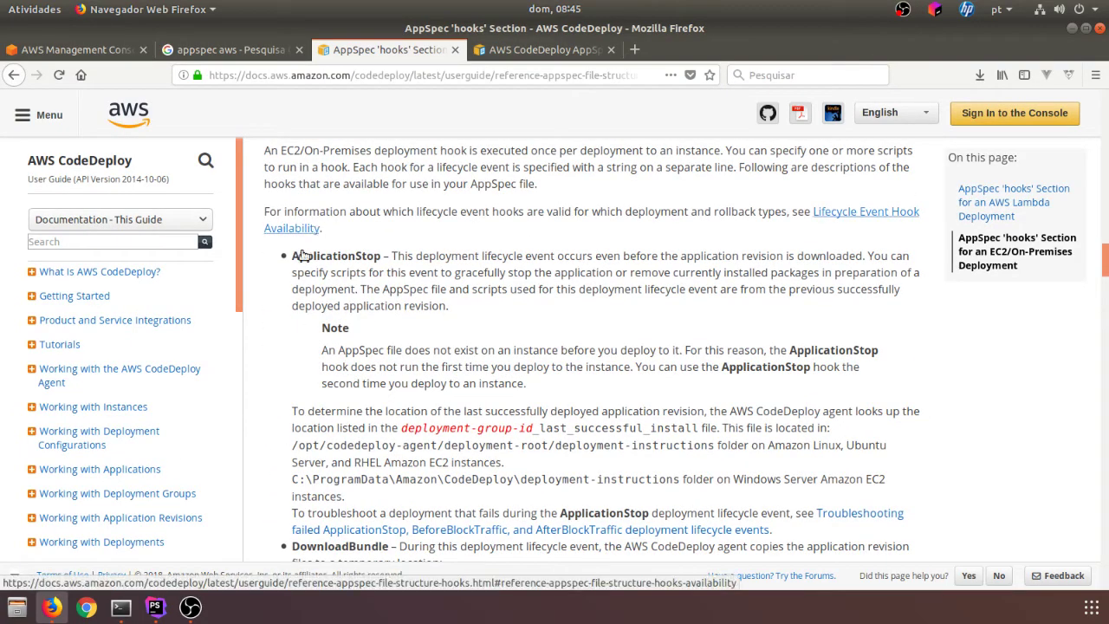
Step: Examine the ApplicationStop and DownloadBundle hook descriptions, highlighting each hook name
drag(380, 258, 293, 255)
scroll(350, 292, down, 4)
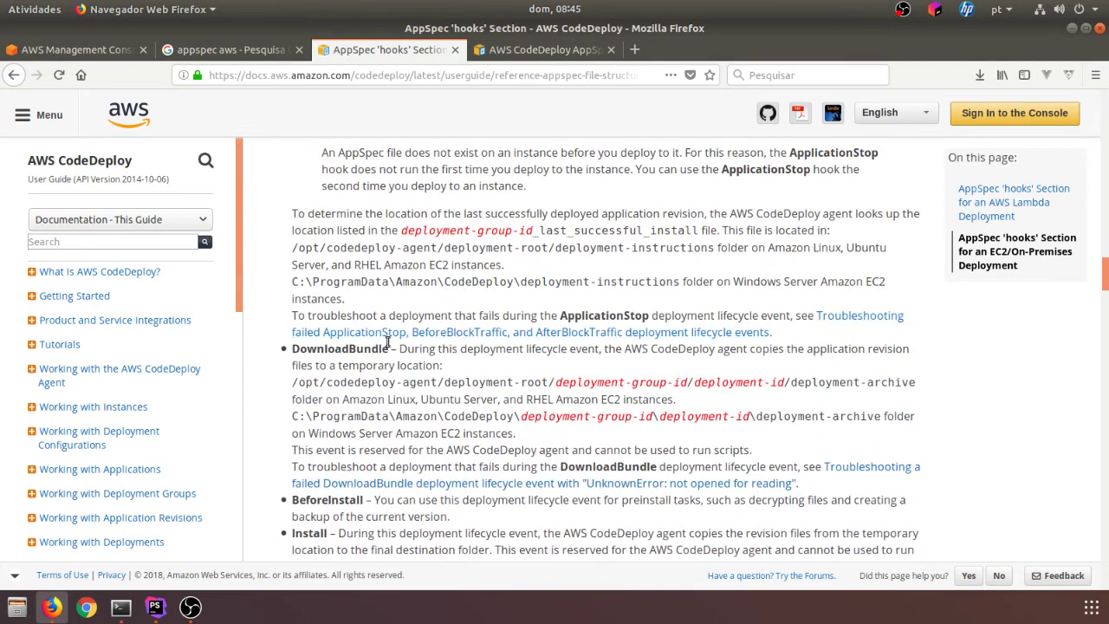
drag(395, 349, 291, 349)
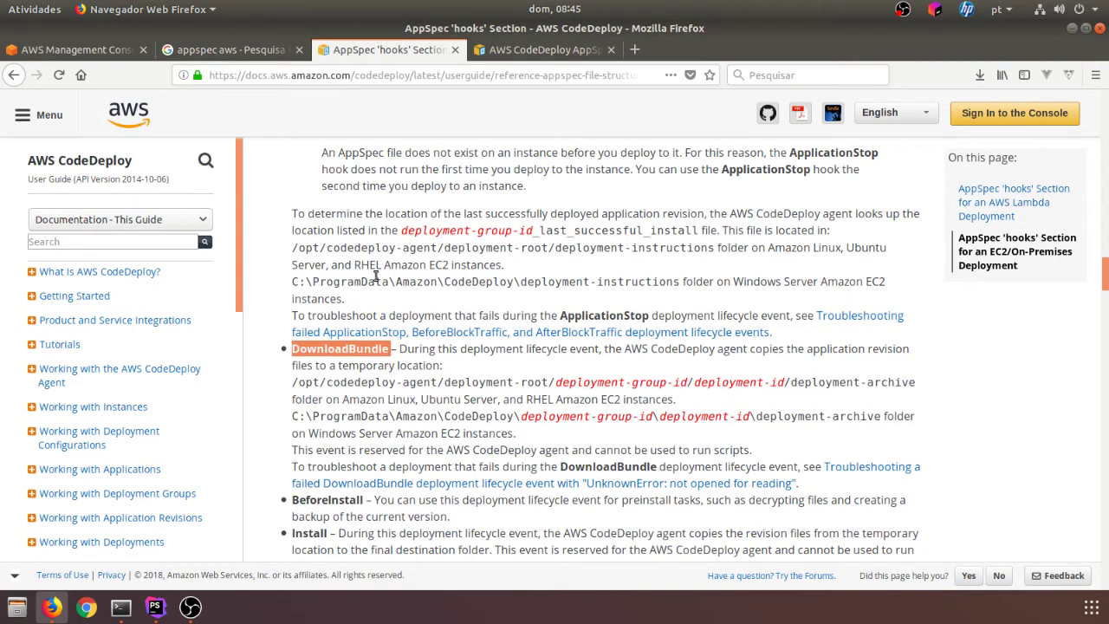
scroll(374, 279, down, 3)
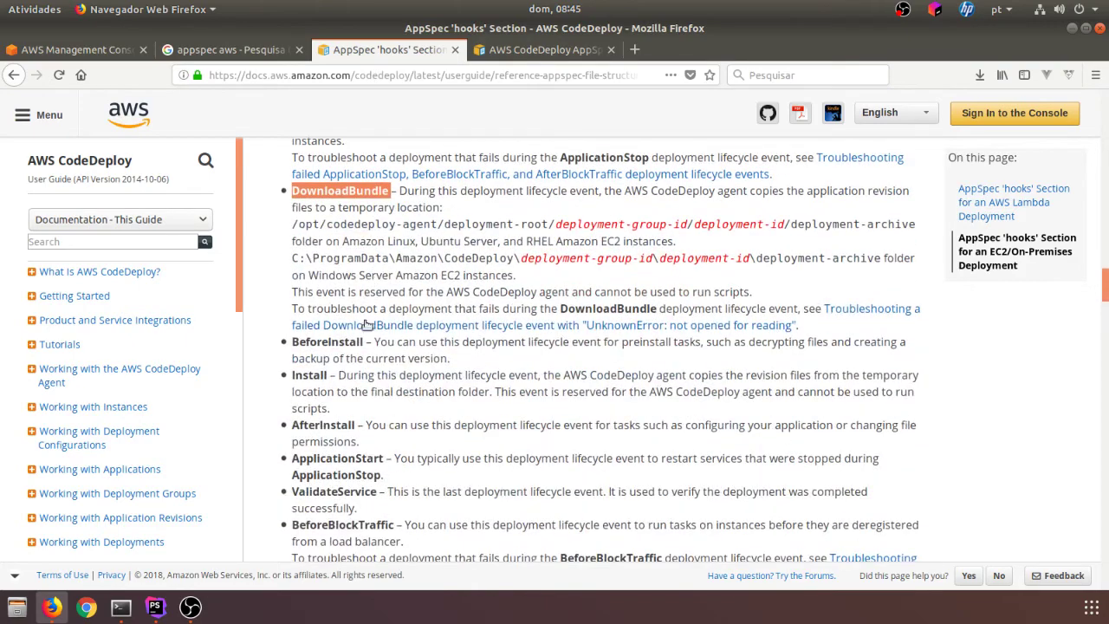
Step: Examine the BeforeInstall, Install, AfterInstall and ApplicationStart hook descriptions, highlighting each hook name
drag(366, 341, 293, 341)
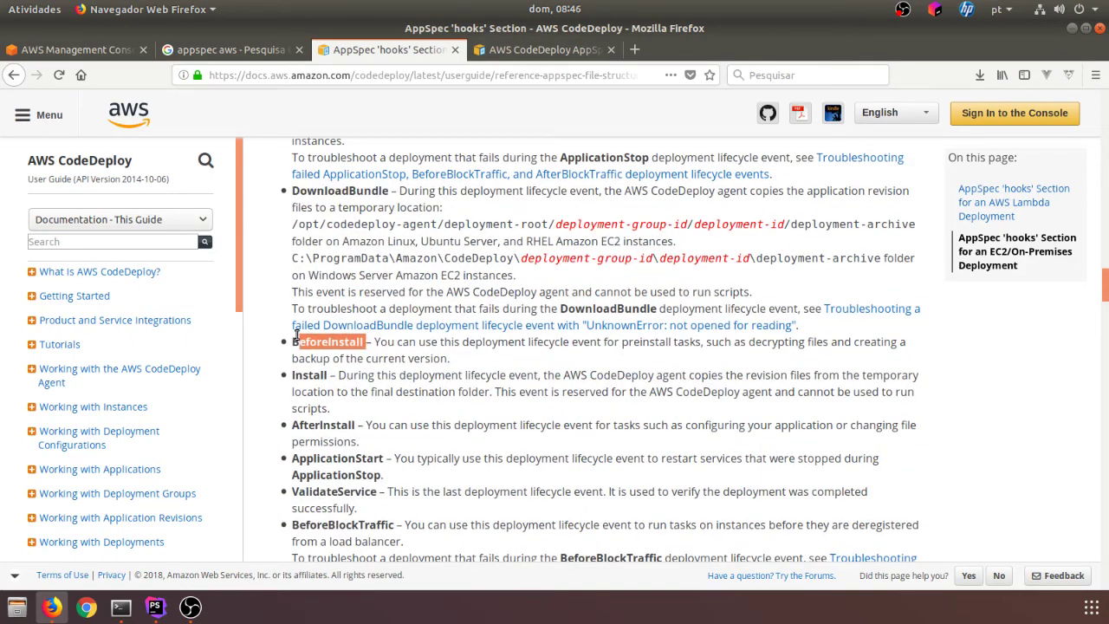
drag(329, 376, 294, 376)
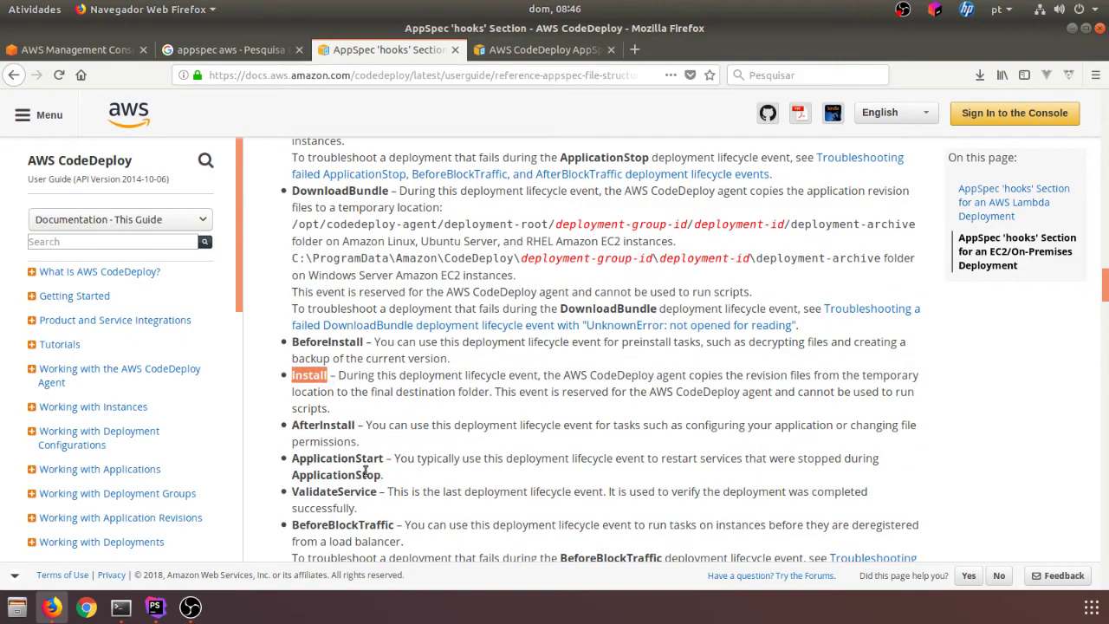
drag(355, 425, 303, 425)
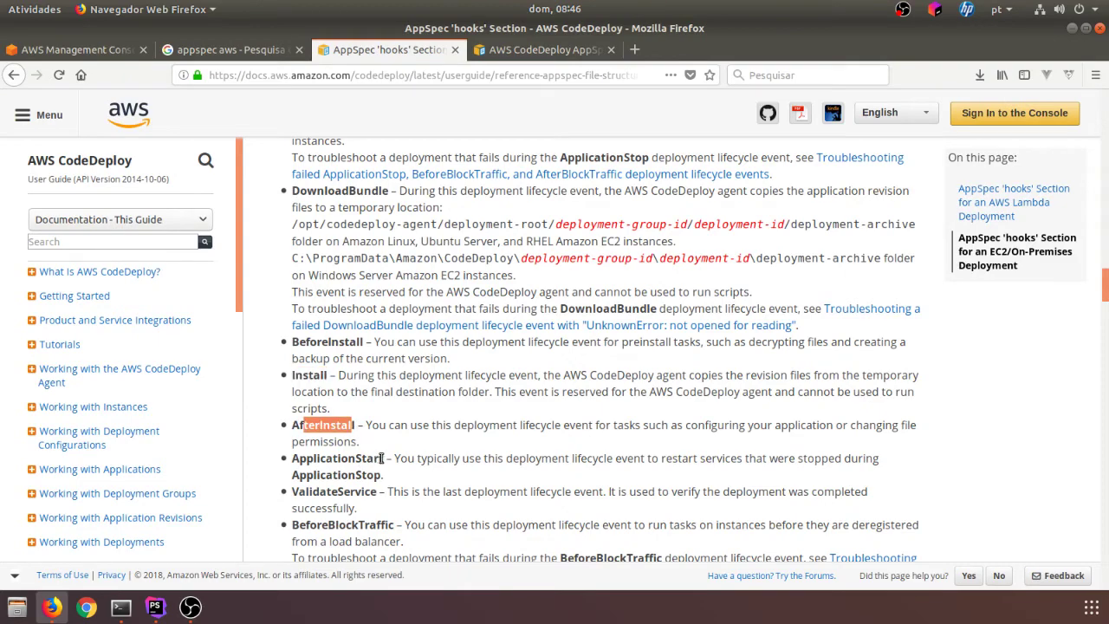
drag(382, 459, 293, 458)
scroll(364, 347, down, 5)
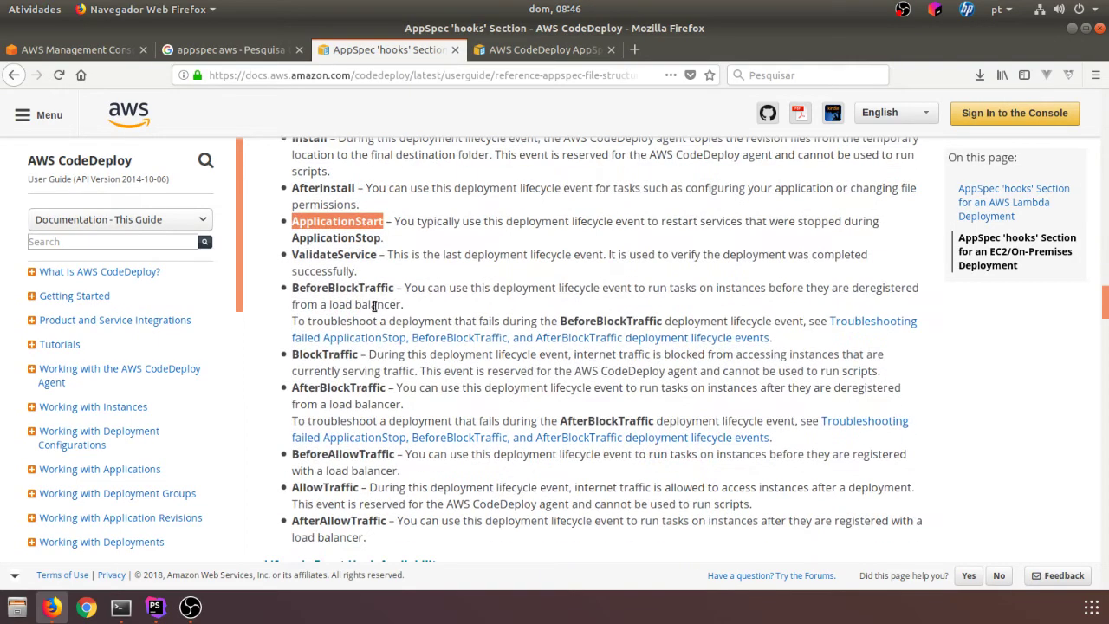
Step: Examine the load-balancer traffic hooks from BeforeBlockTraffic to AfterAllowTraffic, highlighting hook names, and return to the start of the lifecycle hook list
double_click(360, 354)
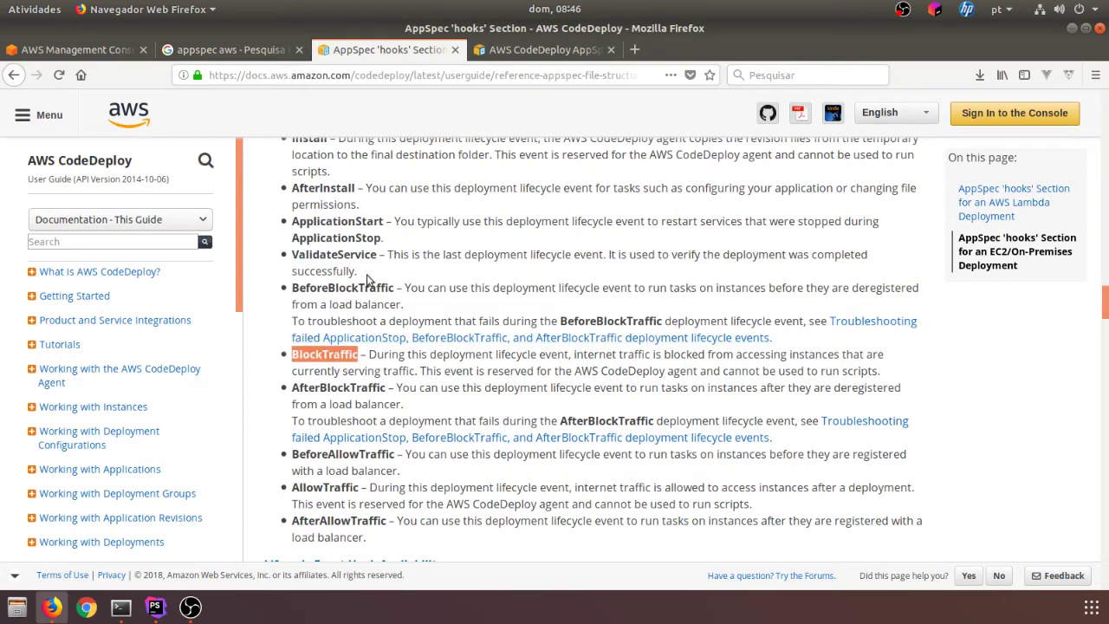
drag(309, 293, 414, 293)
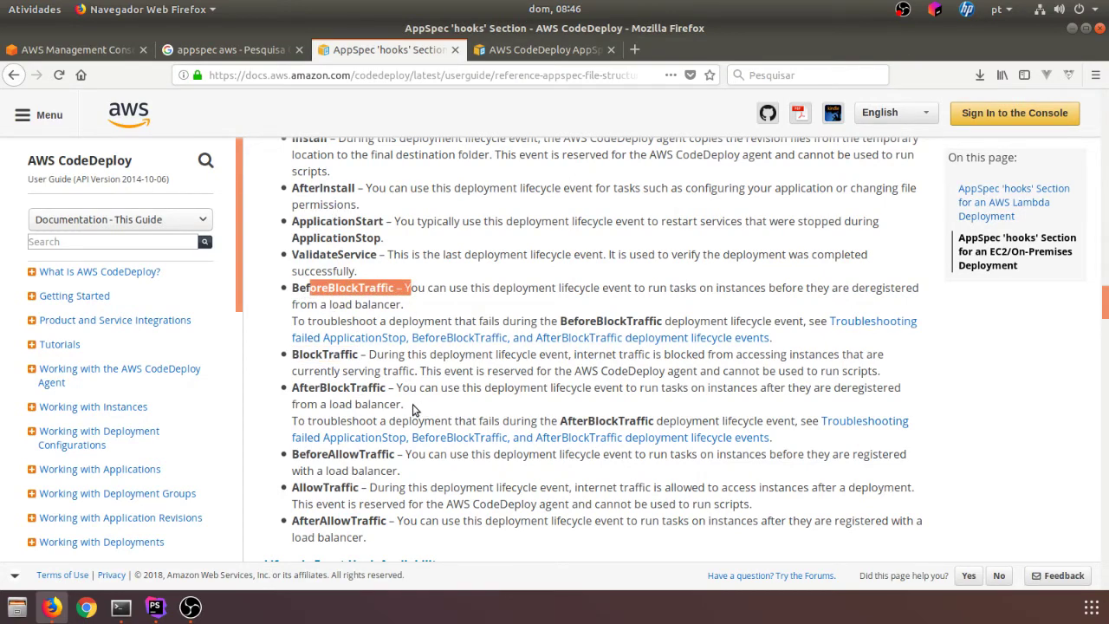
drag(387, 392, 315, 391)
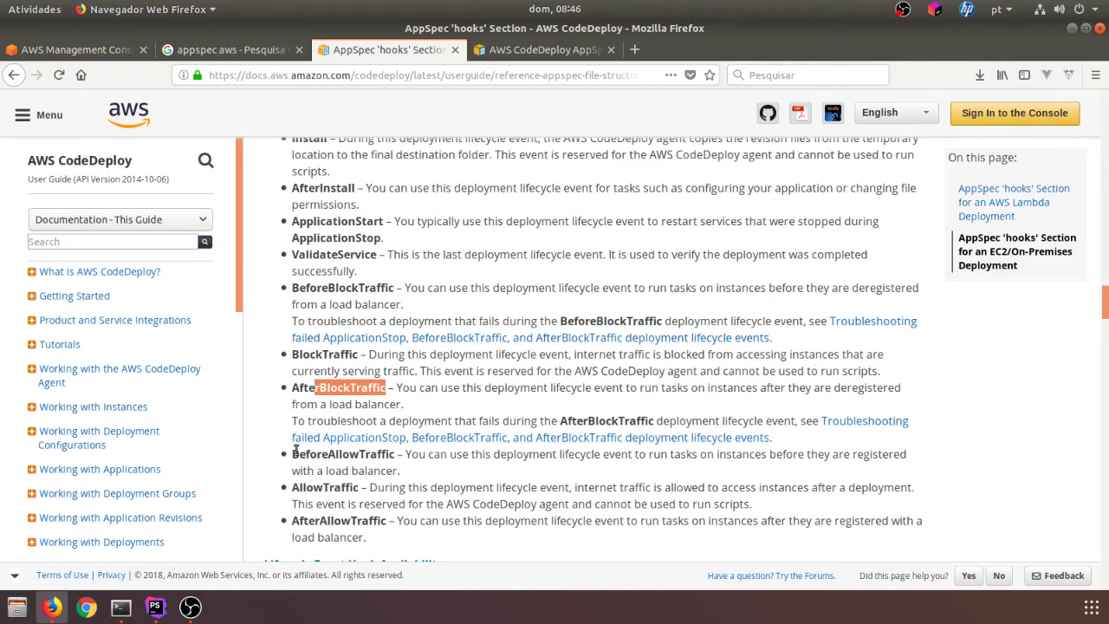
drag(299, 455, 390, 521)
scroll(451, 376, down, 3)
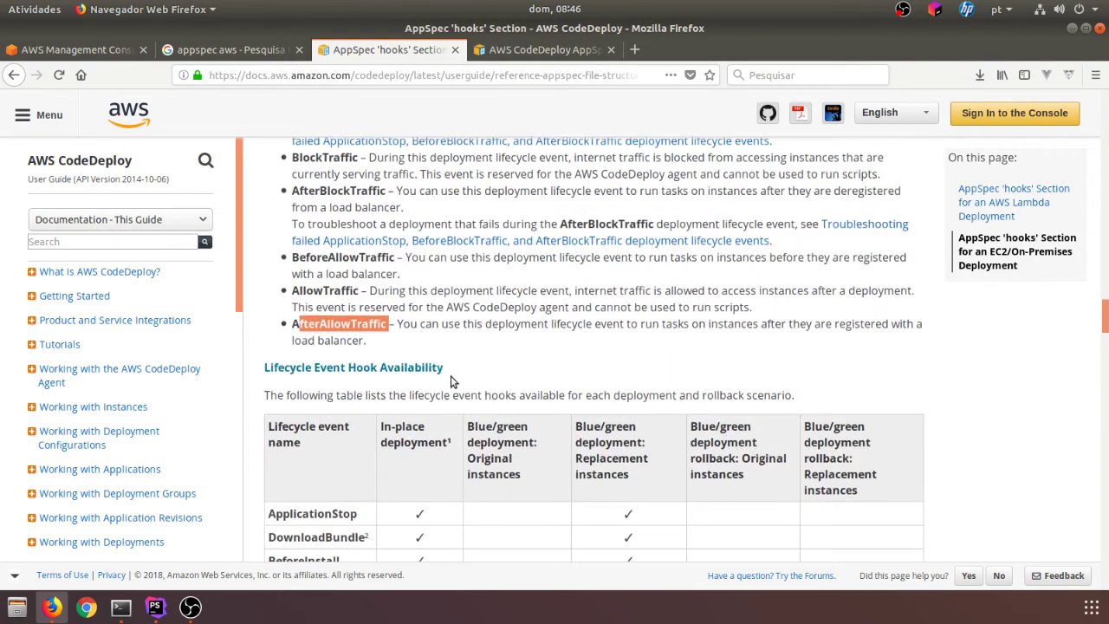
scroll(451, 377, up, 6)
scroll(451, 376, up, 4)
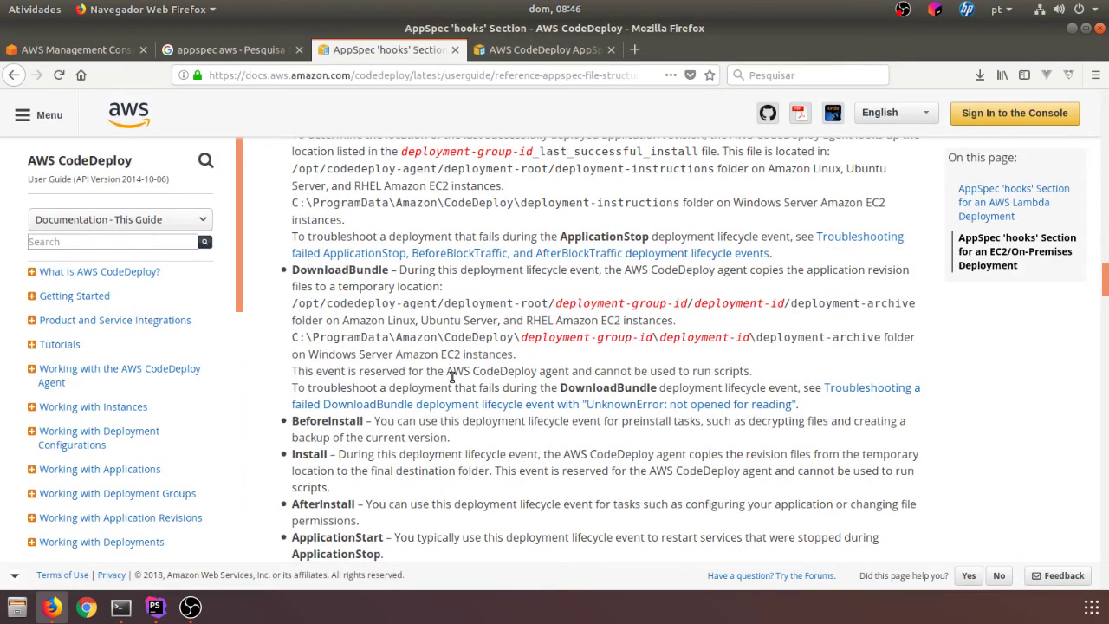
scroll(451, 377, up, 7)
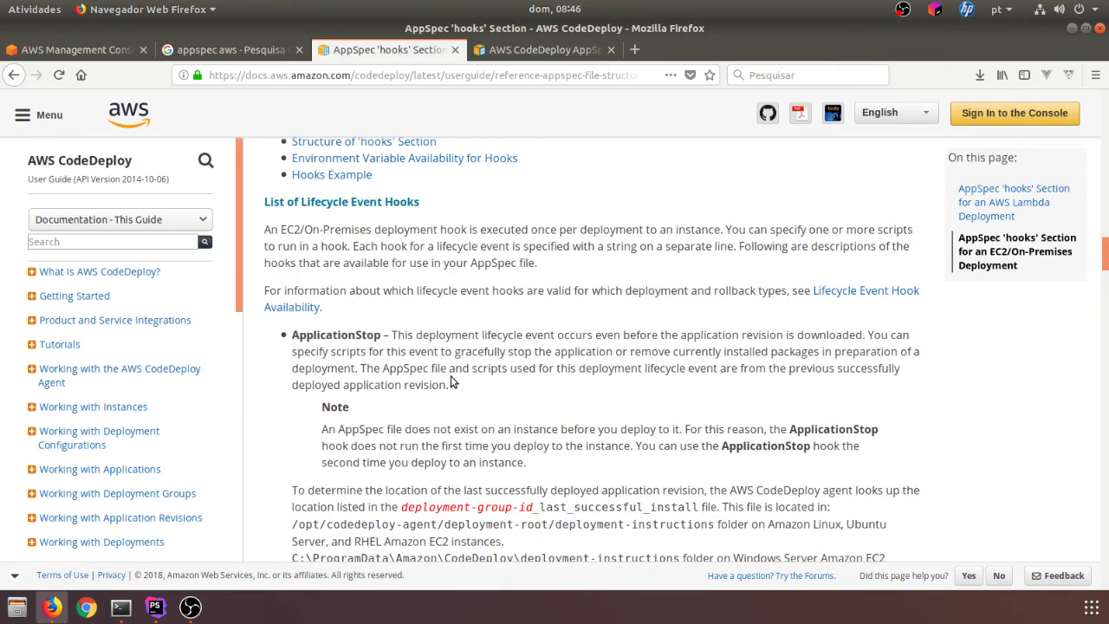
Step: From the AppSpec File Reference page, open the AppSpec File Structure and AppSpec File Example topics in new tabs
click(567, 54)
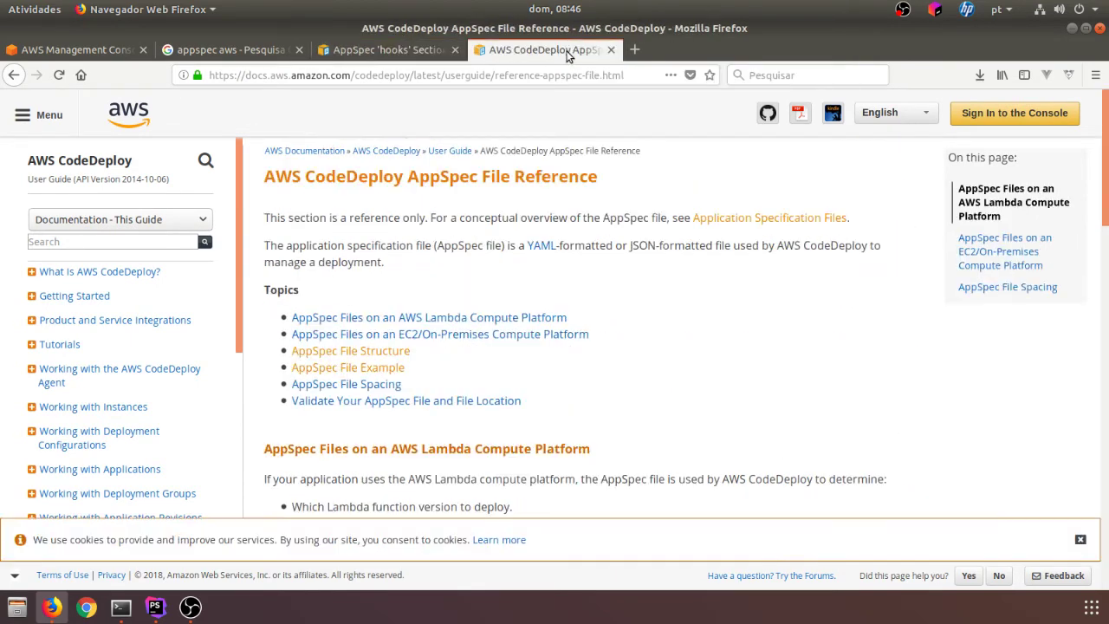
right_click(390, 351)
click(416, 360)
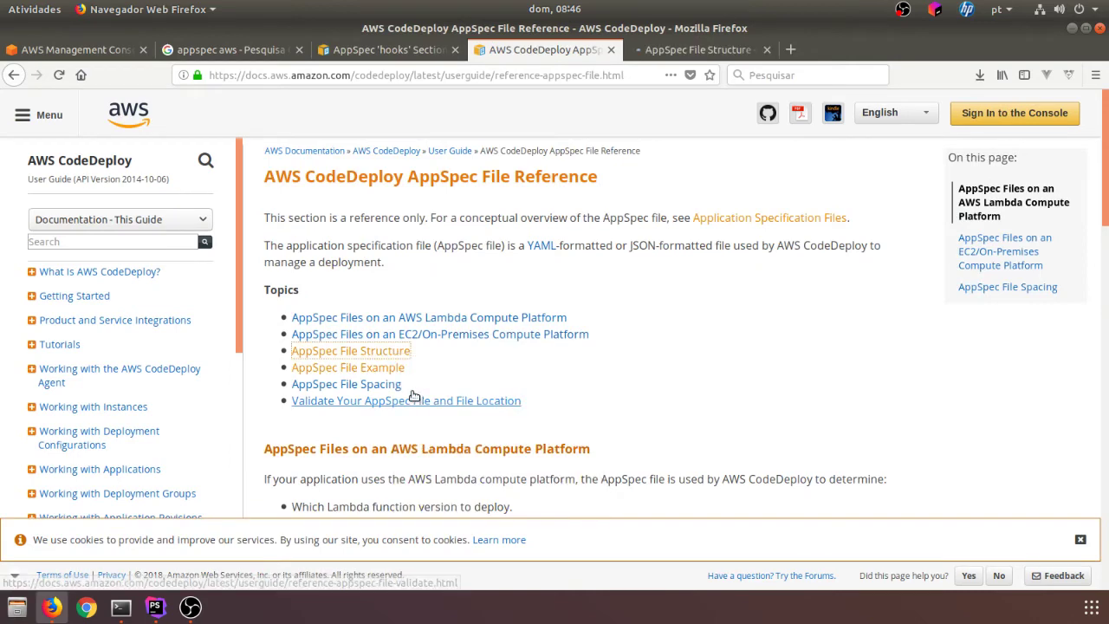
right_click(401, 369)
click(442, 379)
Step: Examine the AppSpec File Structure page, from the AWS Lambda structure to the version, os, files and permissions sections for EC2/On-Premises deployments
click(680, 54)
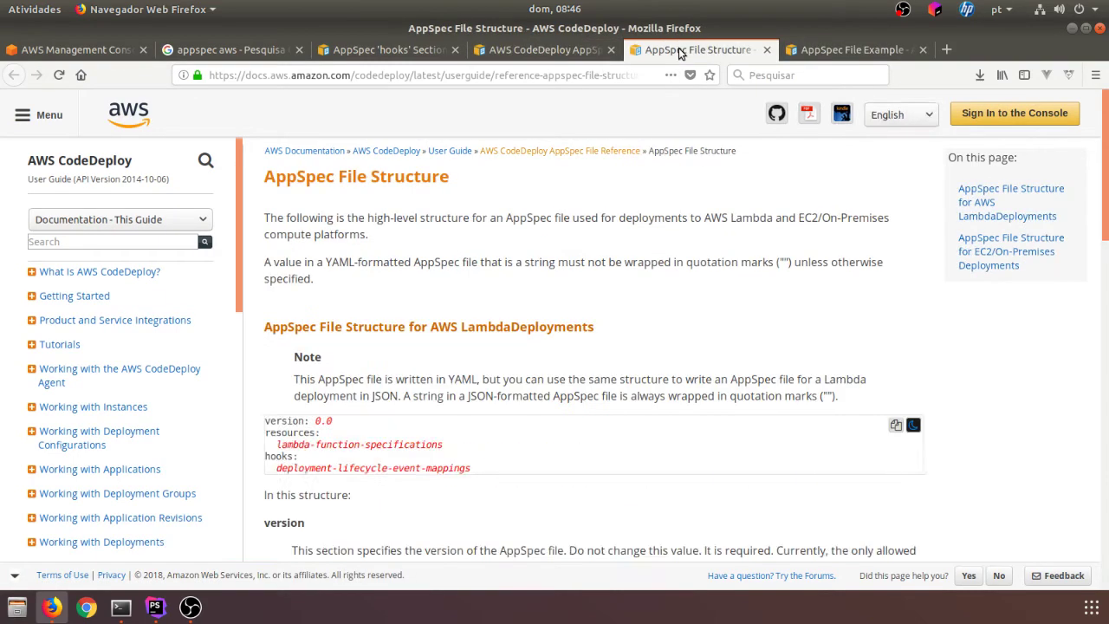
scroll(394, 227, down, 4)
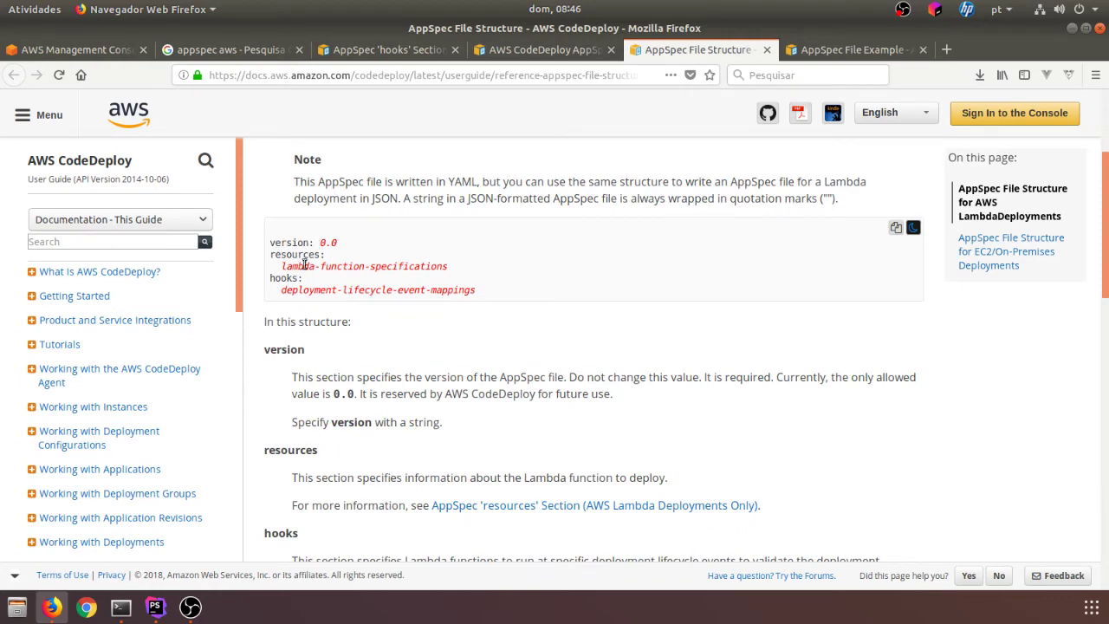
scroll(377, 257, down, 8)
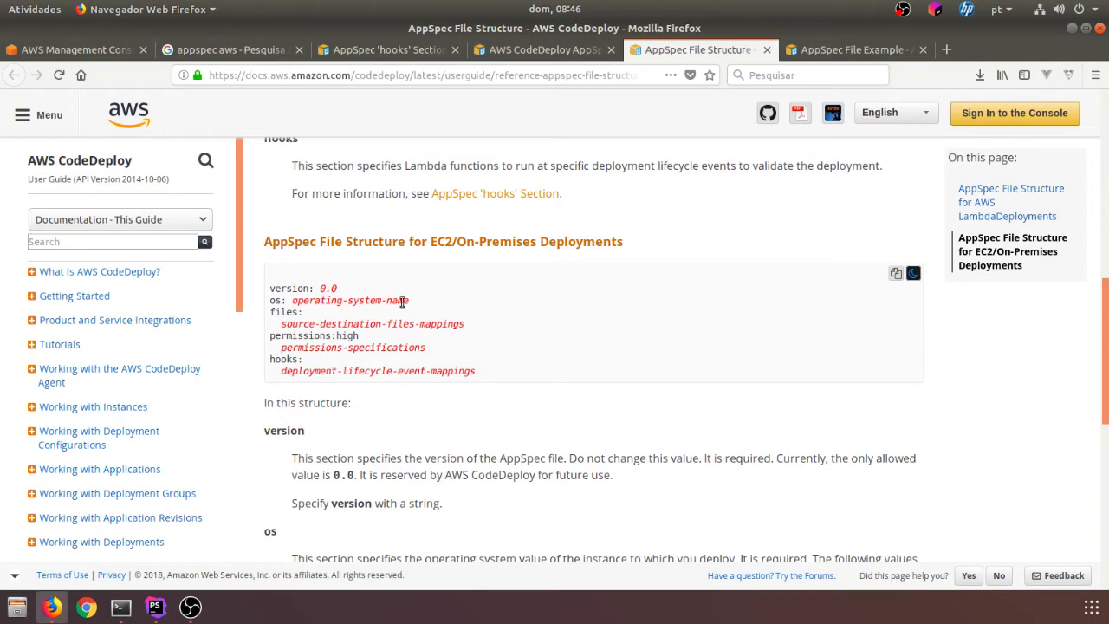
scroll(402, 301, down, 6)
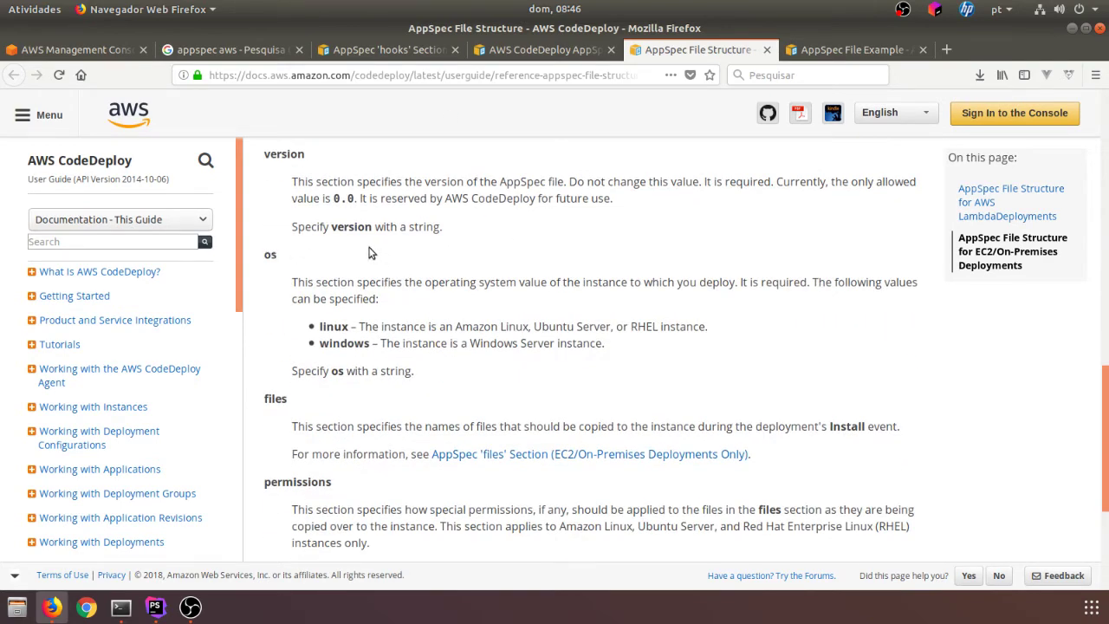
scroll(369, 252, down, 5)
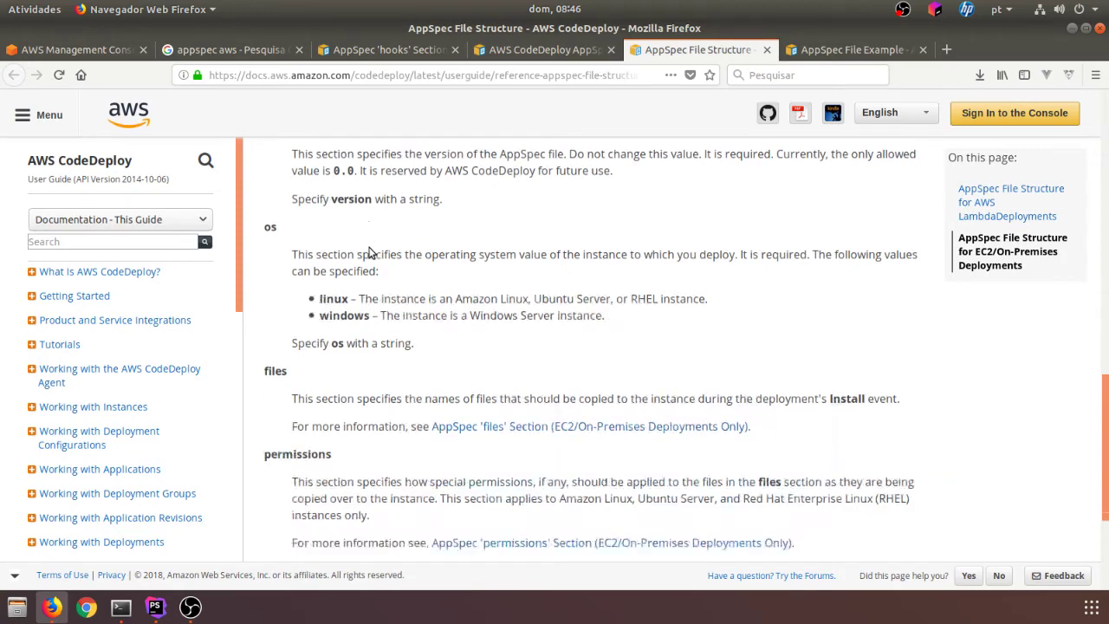
Step: Review the AWS Lambda deployment example on the AppSpec File Example page, highlighting its heading and resource lines
click(837, 52)
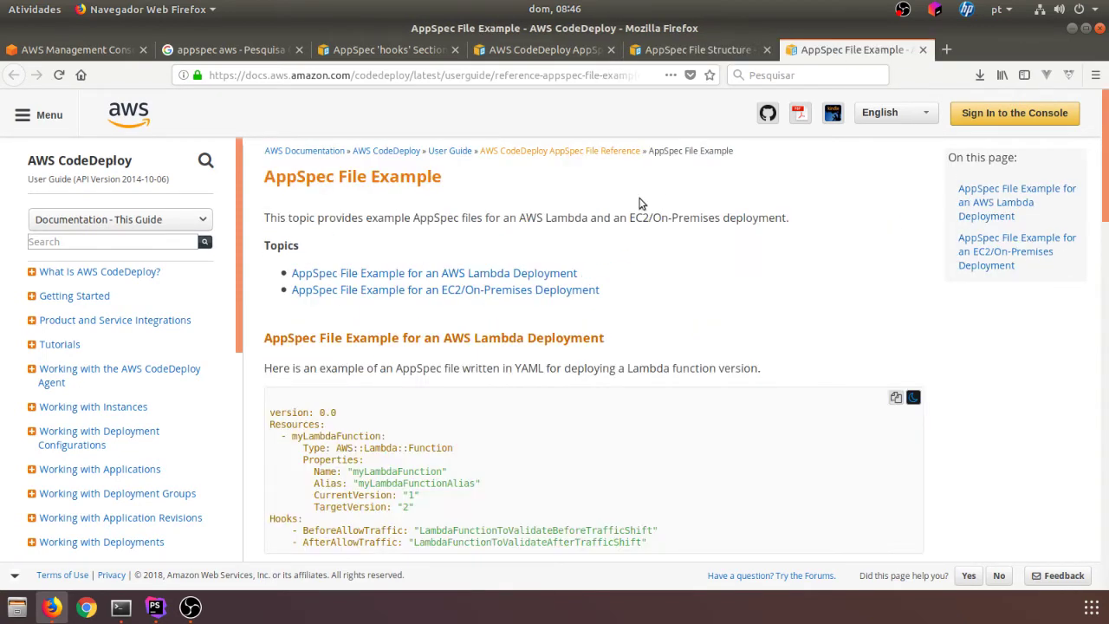
scroll(642, 204, down, 2)
drag(602, 221, 466, 208)
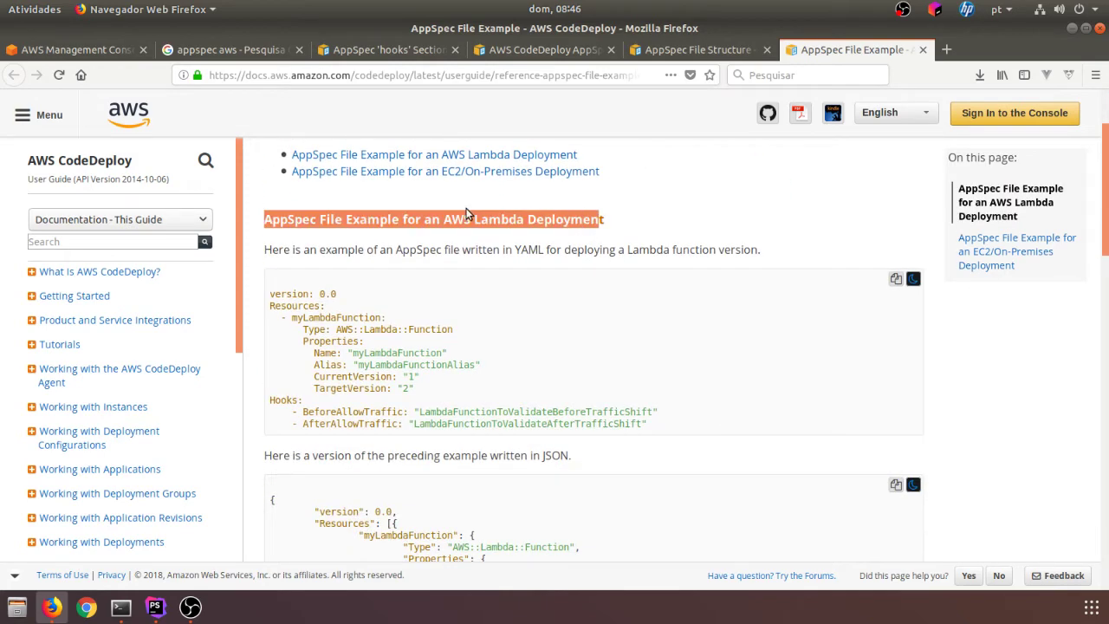
drag(338, 310, 436, 329)
scroll(550, 340, down, 10)
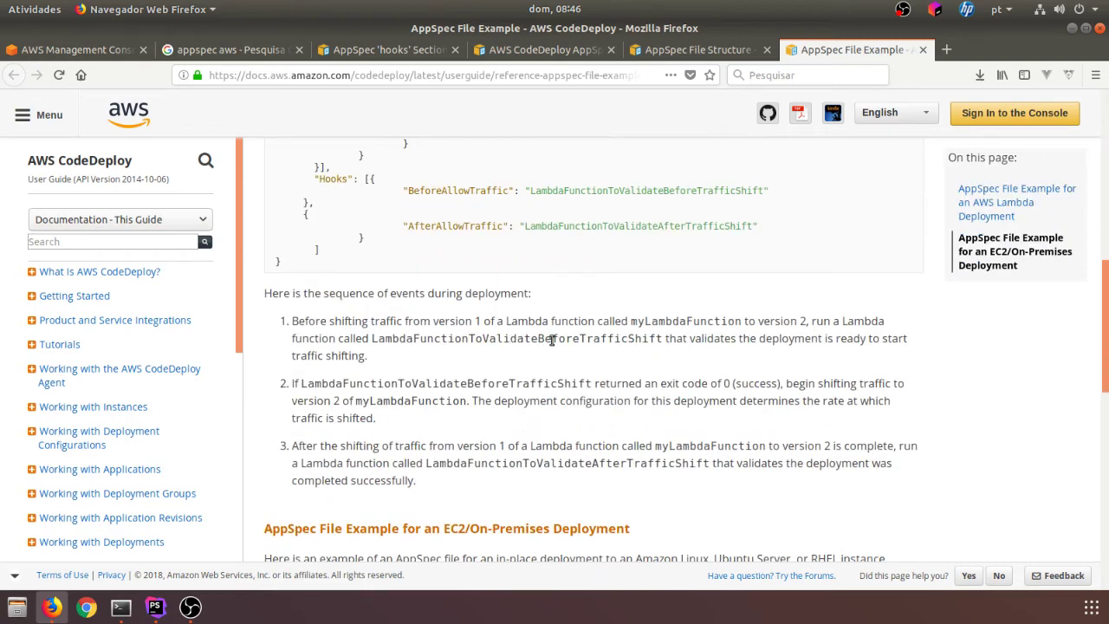
Step: Find the EC2/On-Premises example AppSpec file and examine its version and os lines
scroll(551, 345, down, 4)
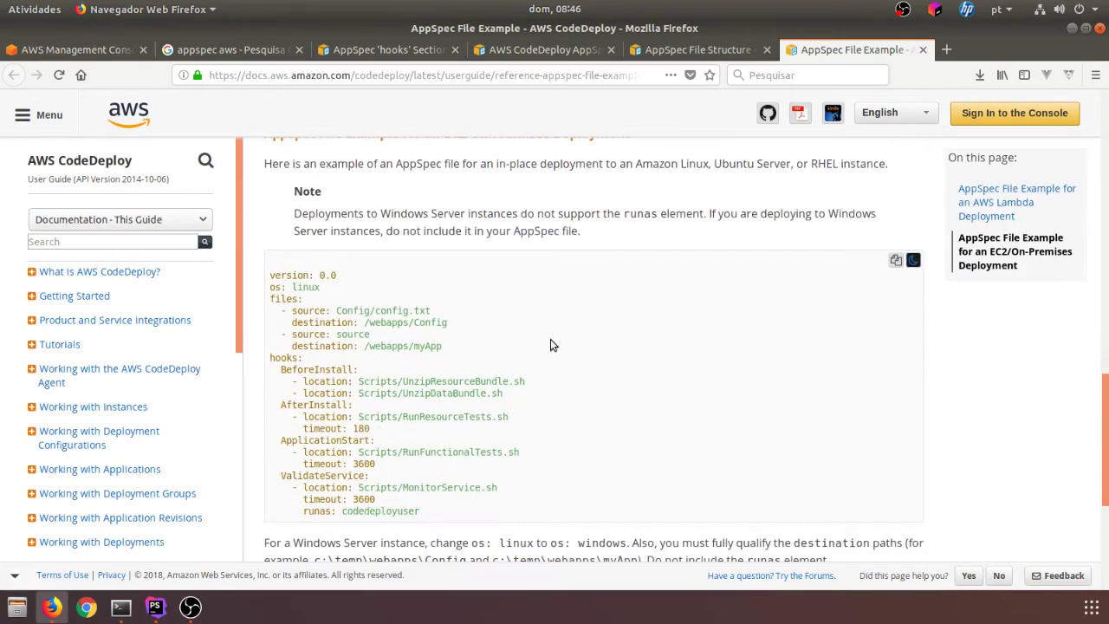
scroll(520, 286, up, 1)
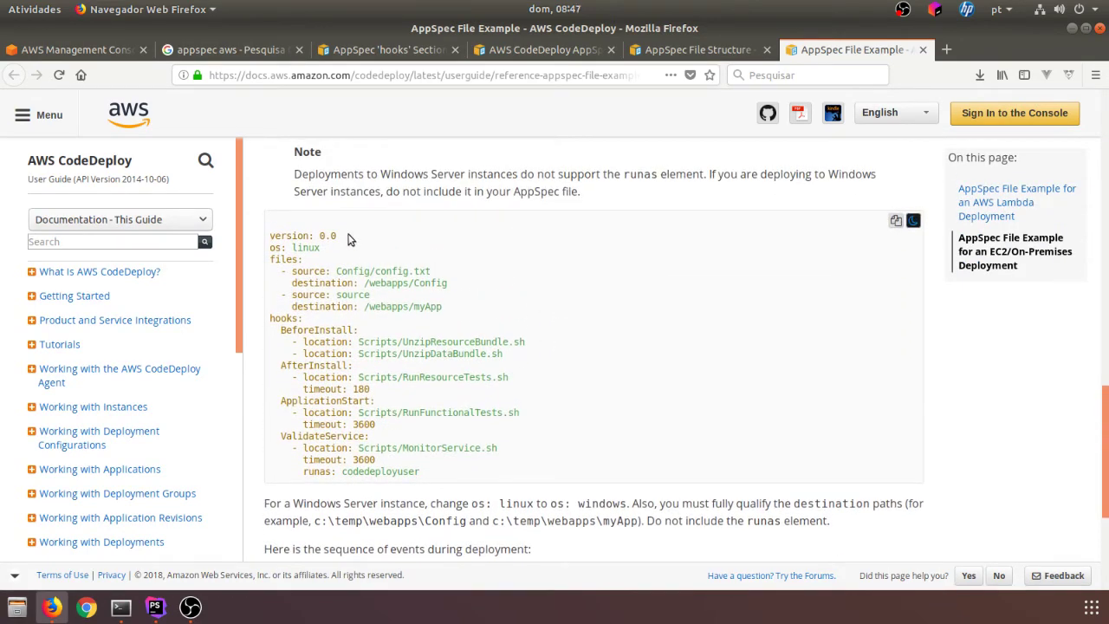
drag(351, 241, 270, 235)
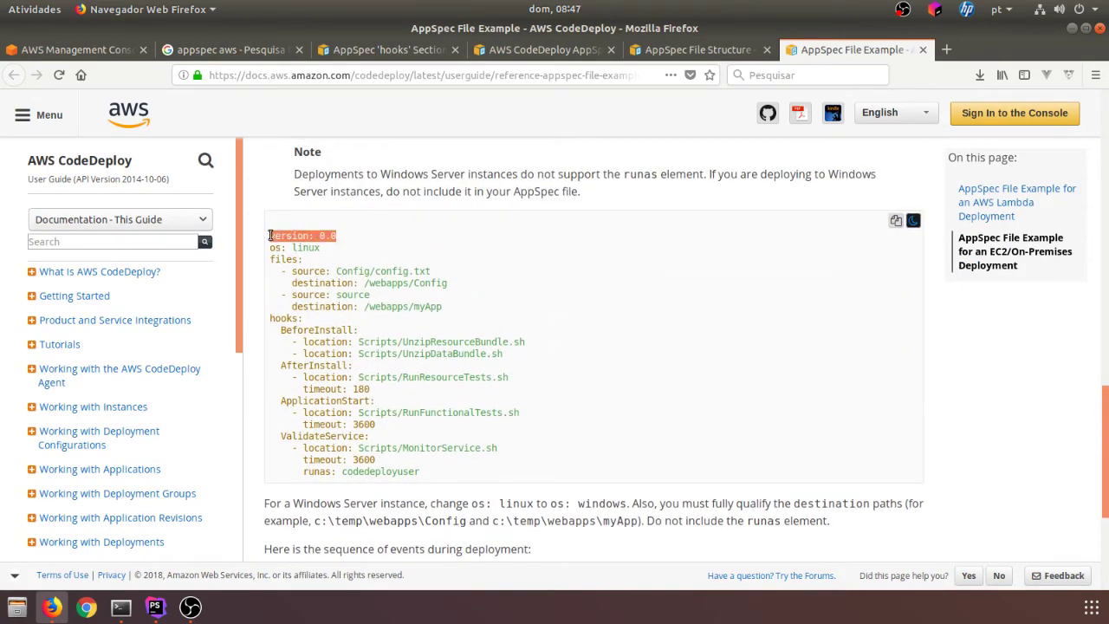
click(319, 249)
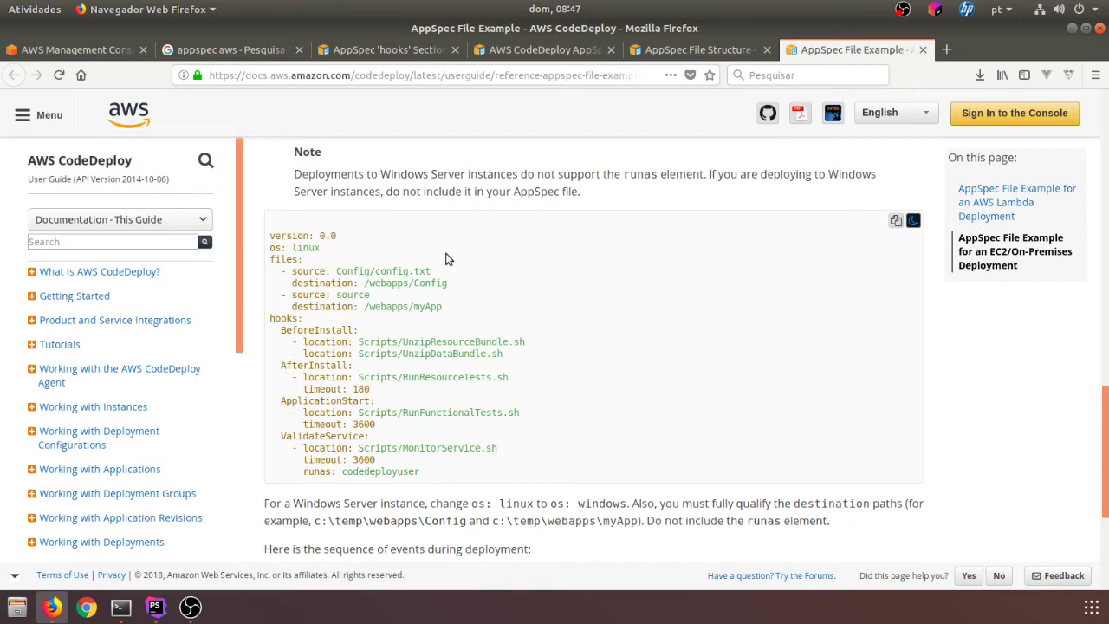
Step: Examine the source and destination entries under files in the EC2/On-Premises example, highlighting the mappings
drag(339, 258, 459, 274)
click(305, 276)
drag(288, 284, 500, 293)
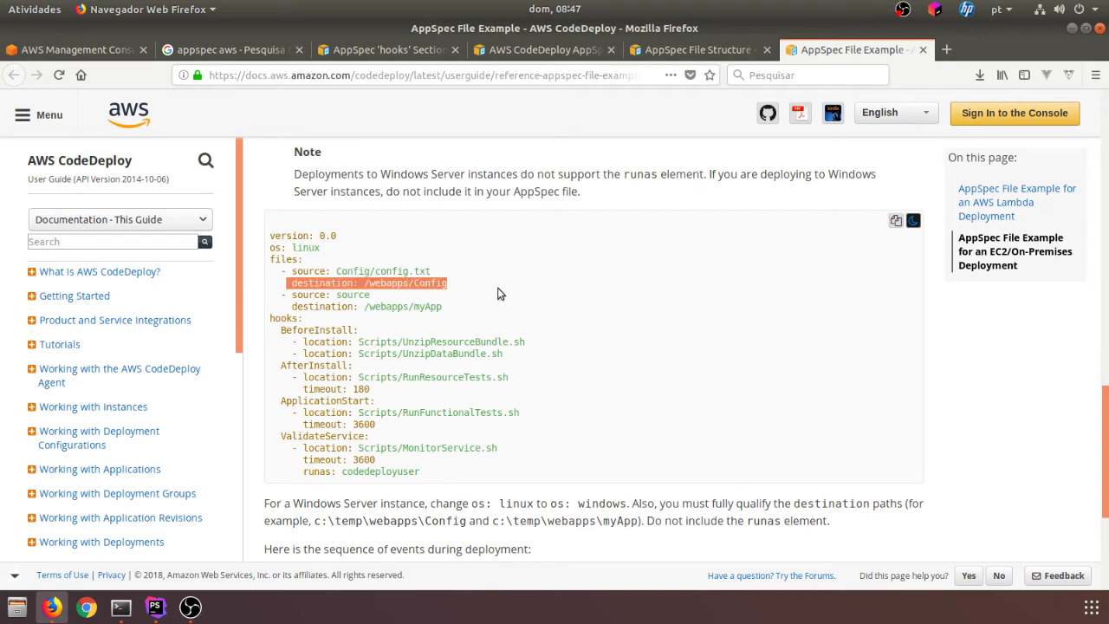
click(521, 280)
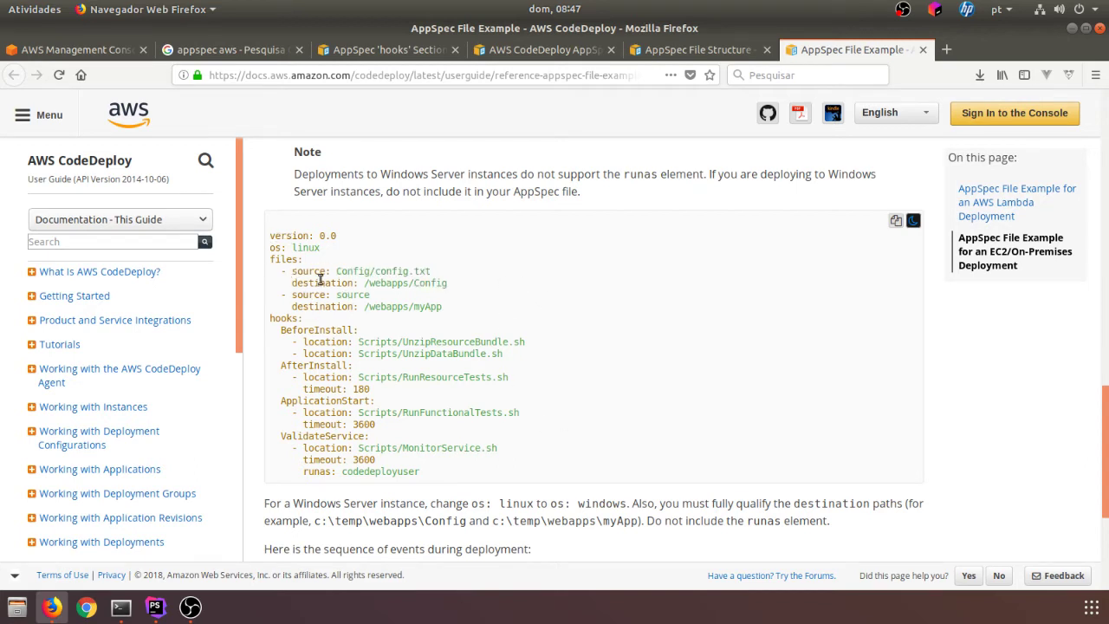
drag(290, 275, 442, 307)
click(431, 293)
scroll(399, 287, down, 3)
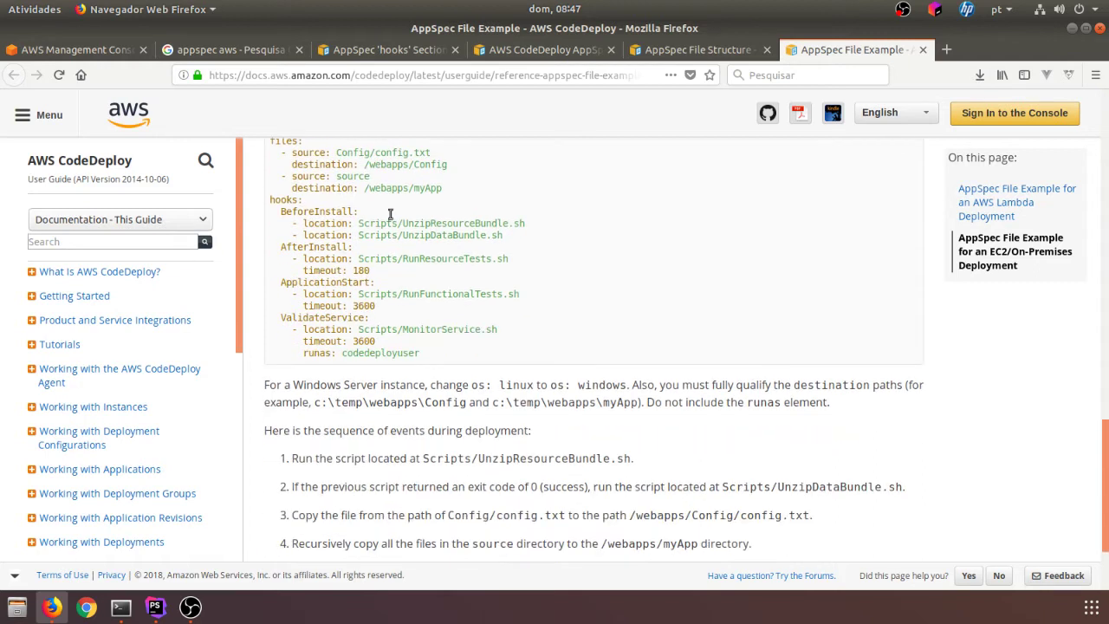
Step: Examine the hooks section of the EC2/On-Premises example, highlighting the BeforeInstall hook and its script location
scroll(387, 184, up, 2)
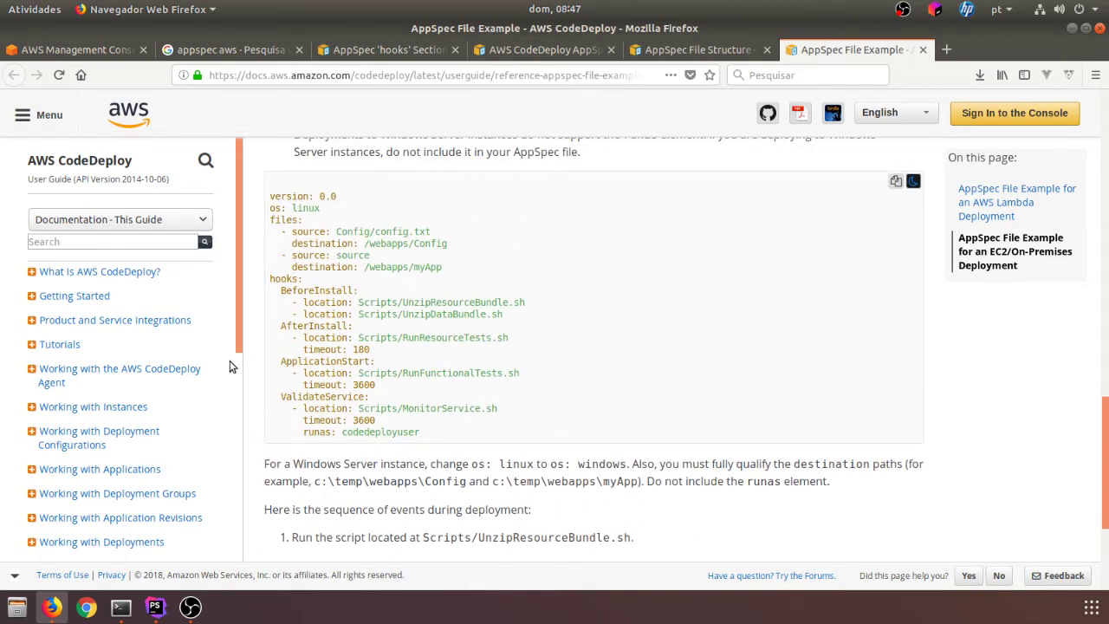
drag(272, 275, 447, 245)
click(380, 298)
drag(275, 291, 505, 302)
click(485, 303)
scroll(438, 309, down, 1)
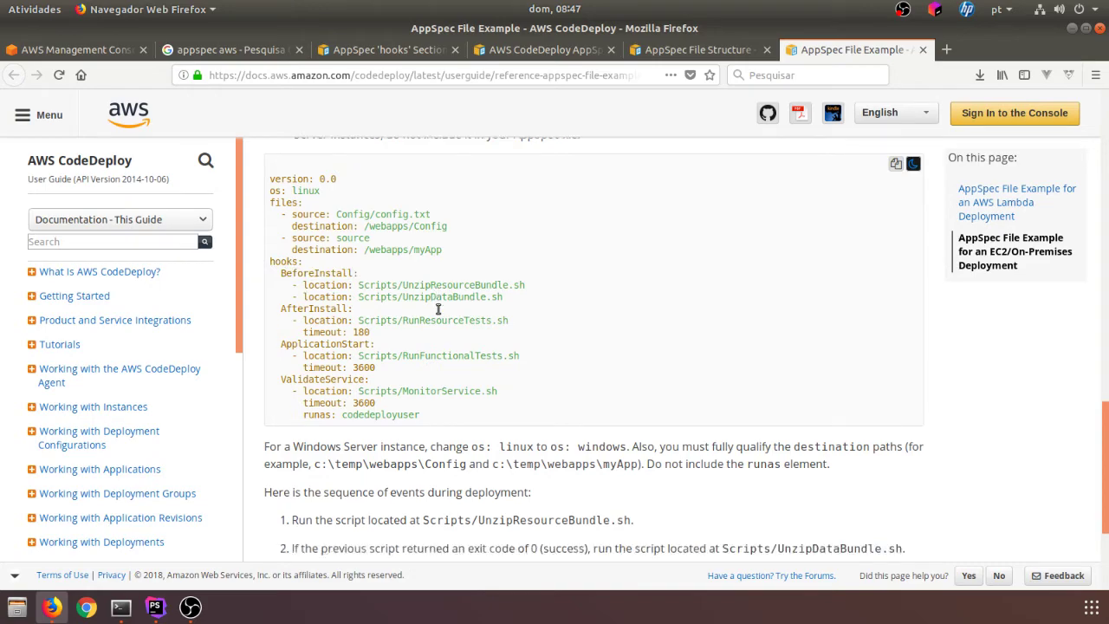
scroll(438, 309, down, 4)
scroll(561, 262, up, 4)
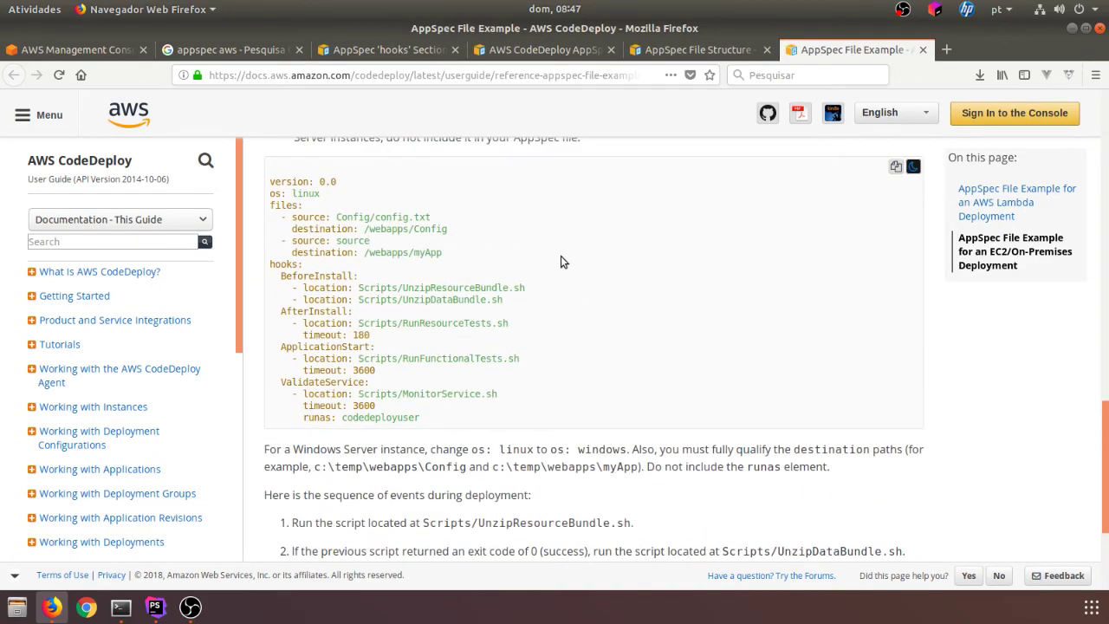
scroll(560, 261, up, 8)
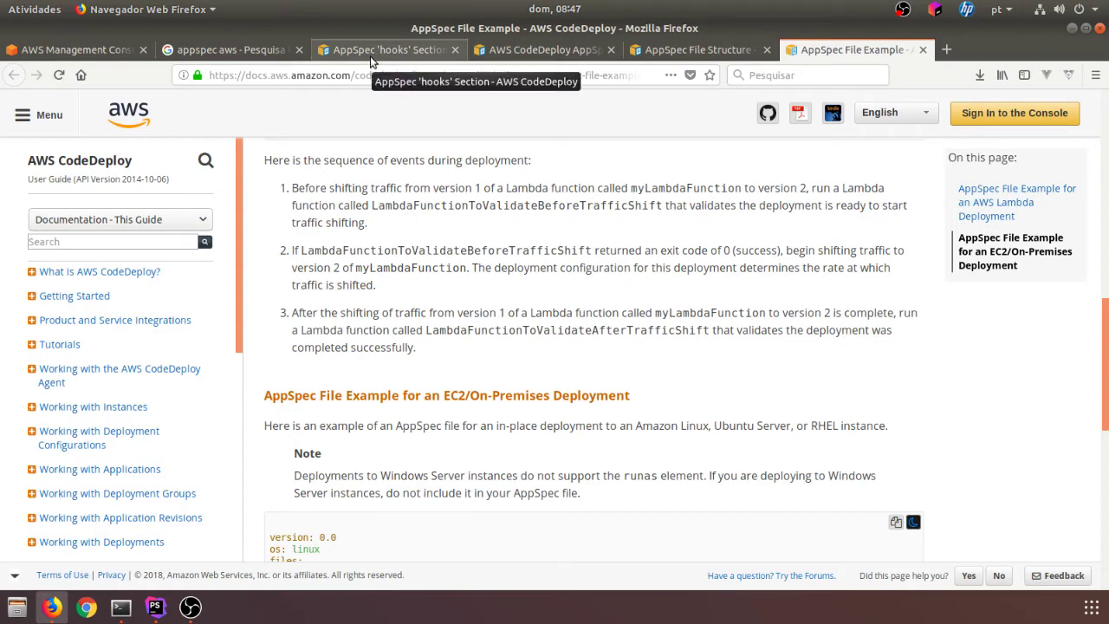
Step: Switch to PhpStorm and examine the version, os and files source lines of the project's appspec.yml
click(155, 606)
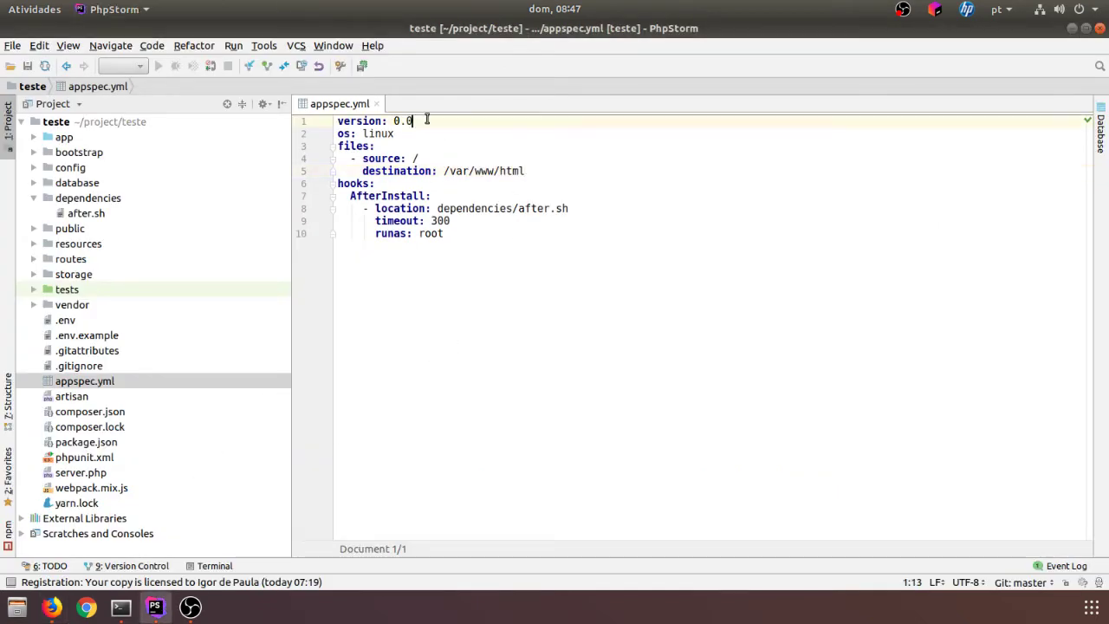
drag(423, 121, 337, 121)
drag(400, 141, 436, 160)
click(338, 130)
click(424, 159)
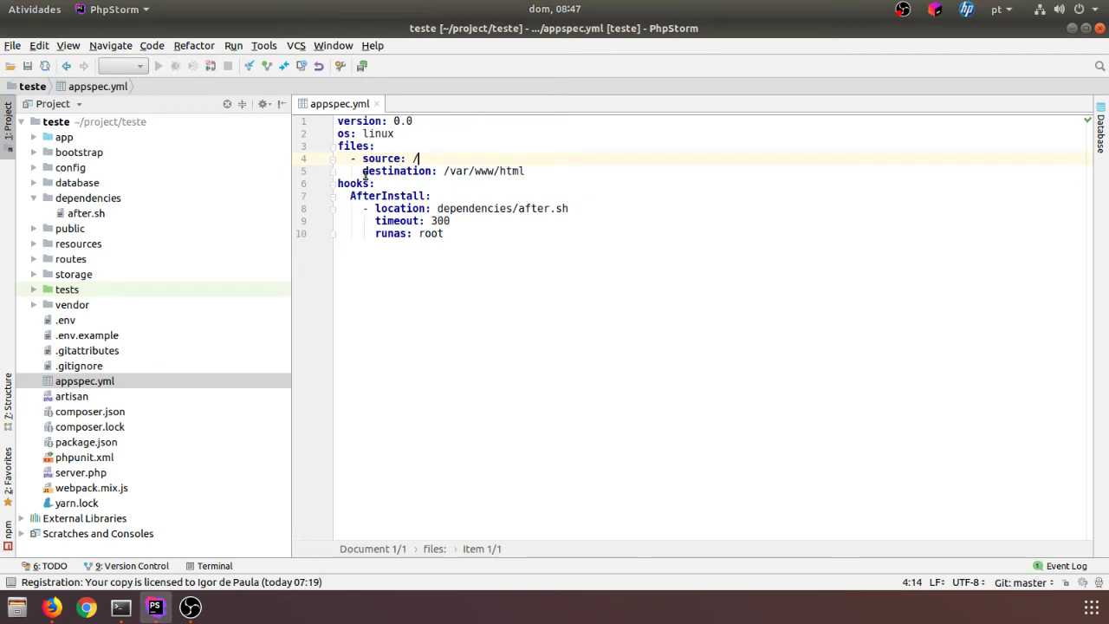
Step: Highlight the /var/www/html destination and the AfterInstall hook in appspec.yml to review them
drag(365, 173, 532, 172)
click(532, 173)
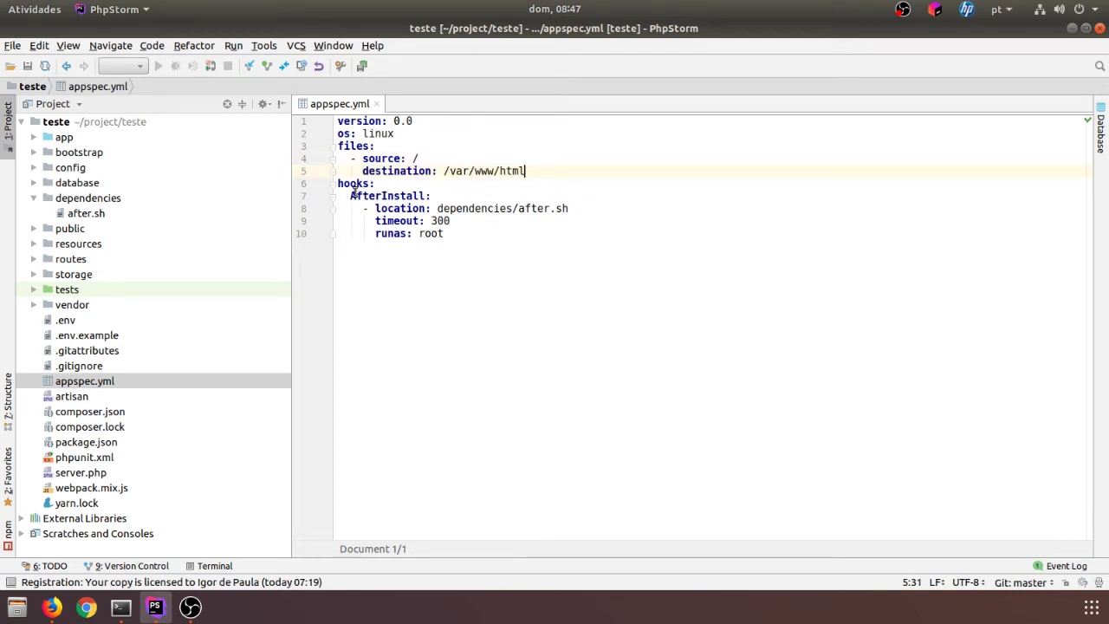
drag(345, 197, 468, 196)
click(468, 196)
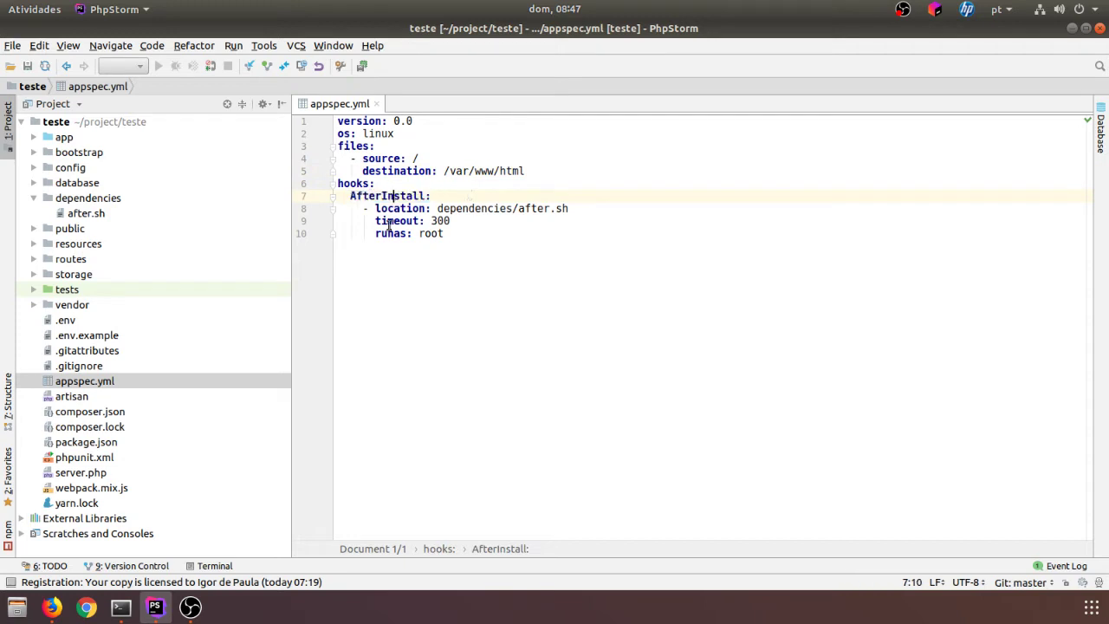
Step: Examine the location, timeout and runas lines of the AfterInstall hook in appspec.yml, highlighting each one
drag(375, 209, 588, 210)
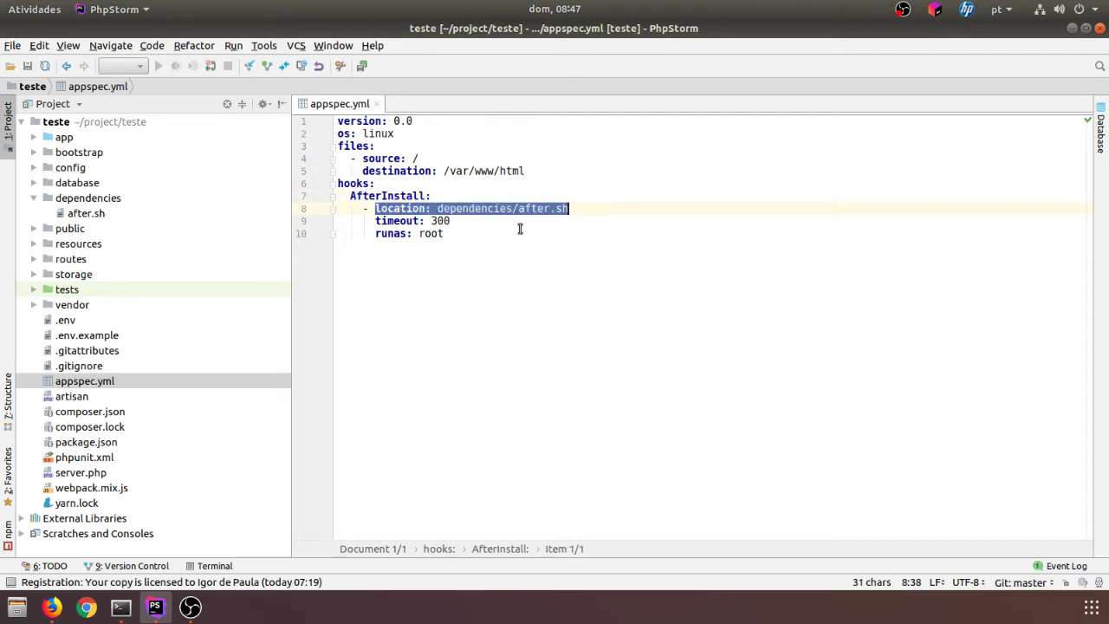
drag(371, 221, 459, 224)
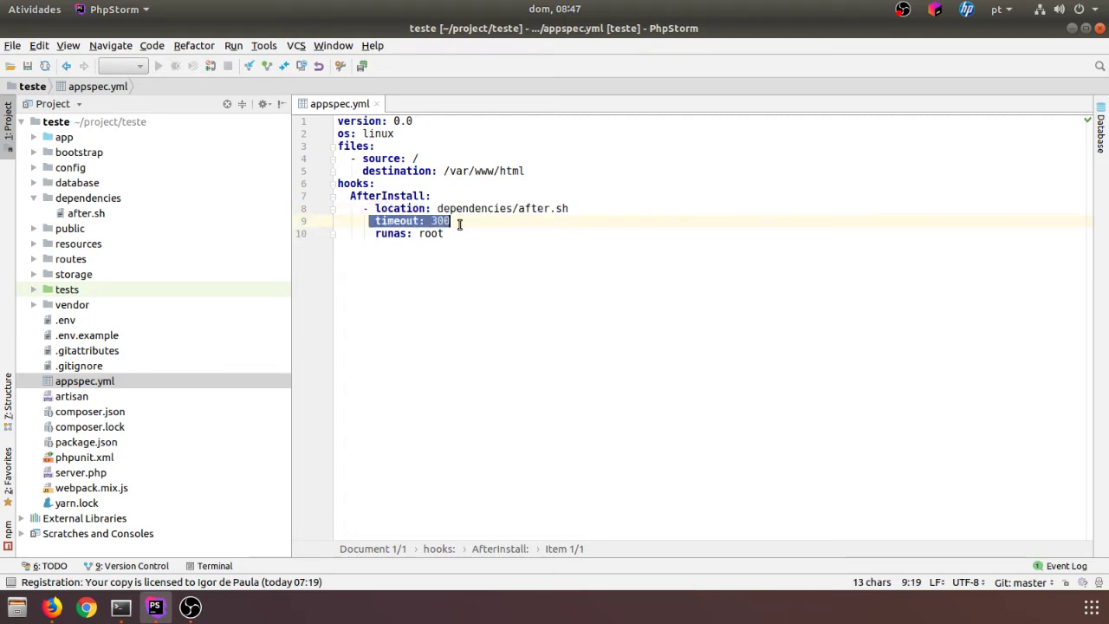
click(460, 224)
drag(369, 233, 445, 234)
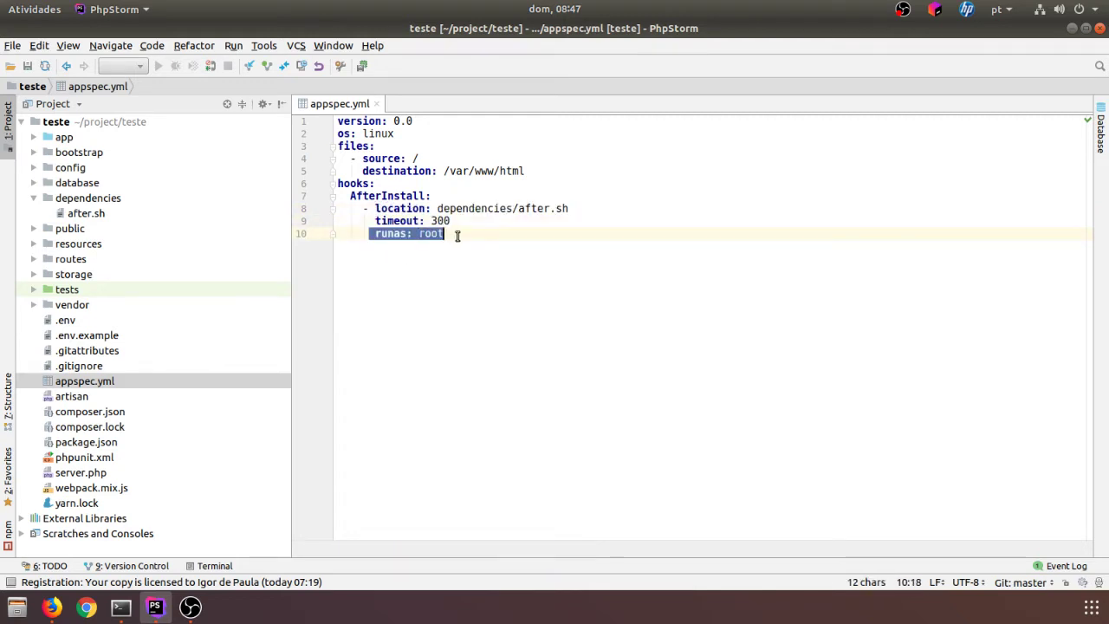
click(394, 239)
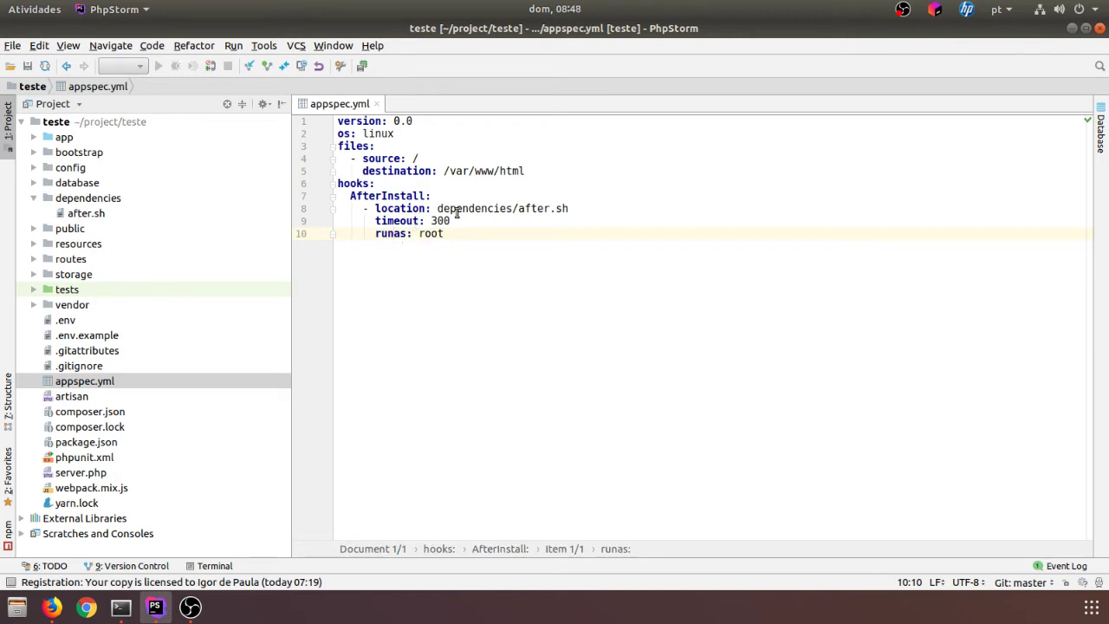
click(542, 210)
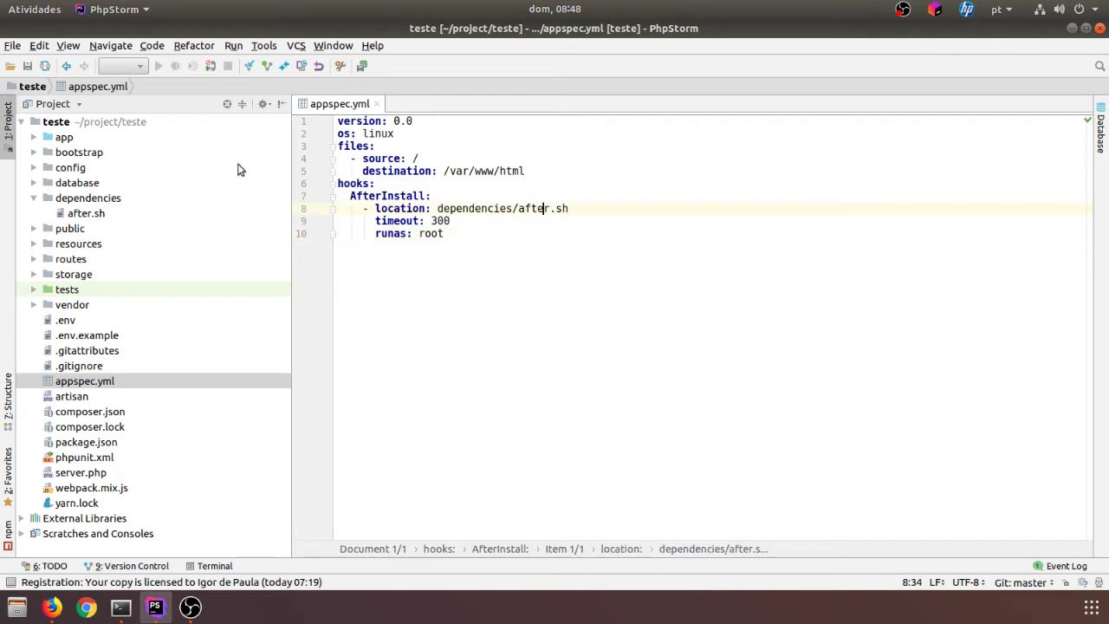
Step: Open dependencies/after.sh and highlight its #!/bin/bash line, composer install and php artisan migrate:fresh --seed commands to review them
double_click(99, 215)
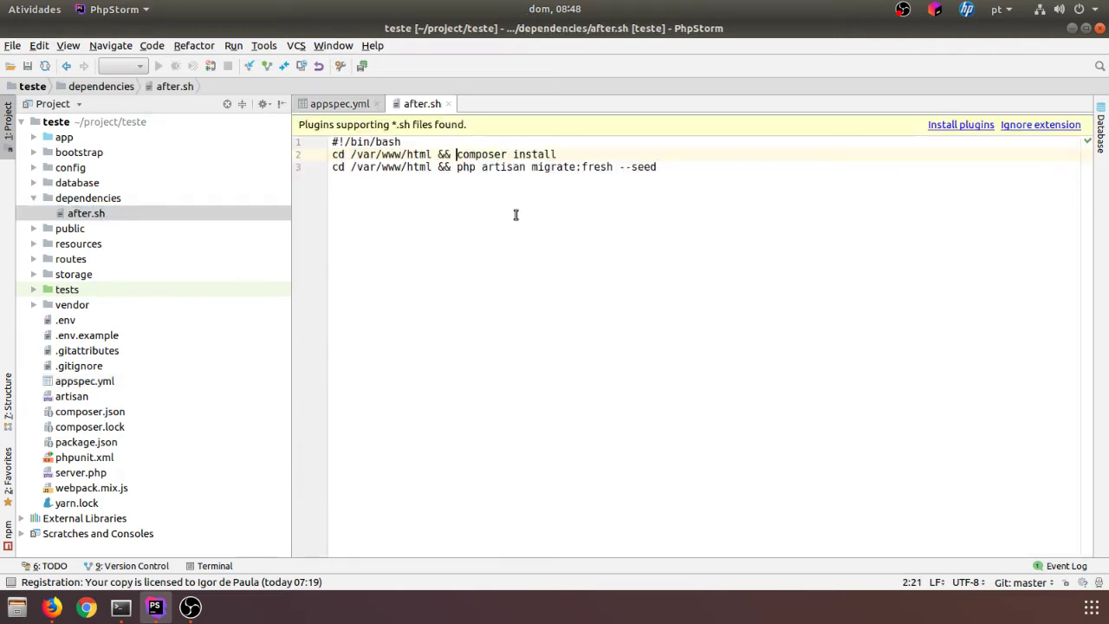
drag(401, 142, 333, 142)
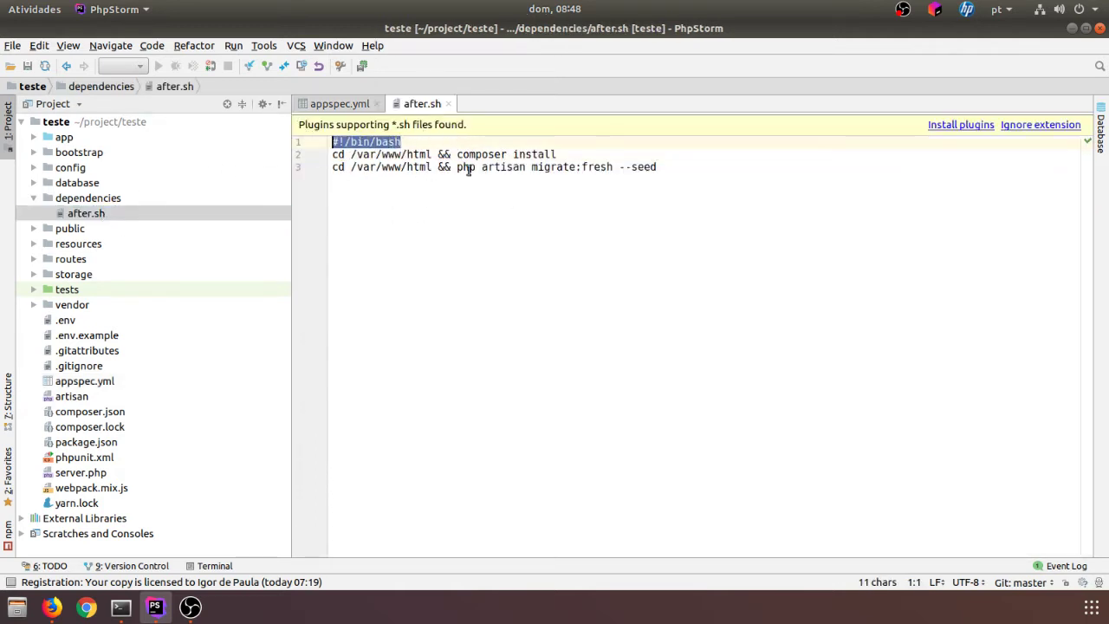
click(339, 154)
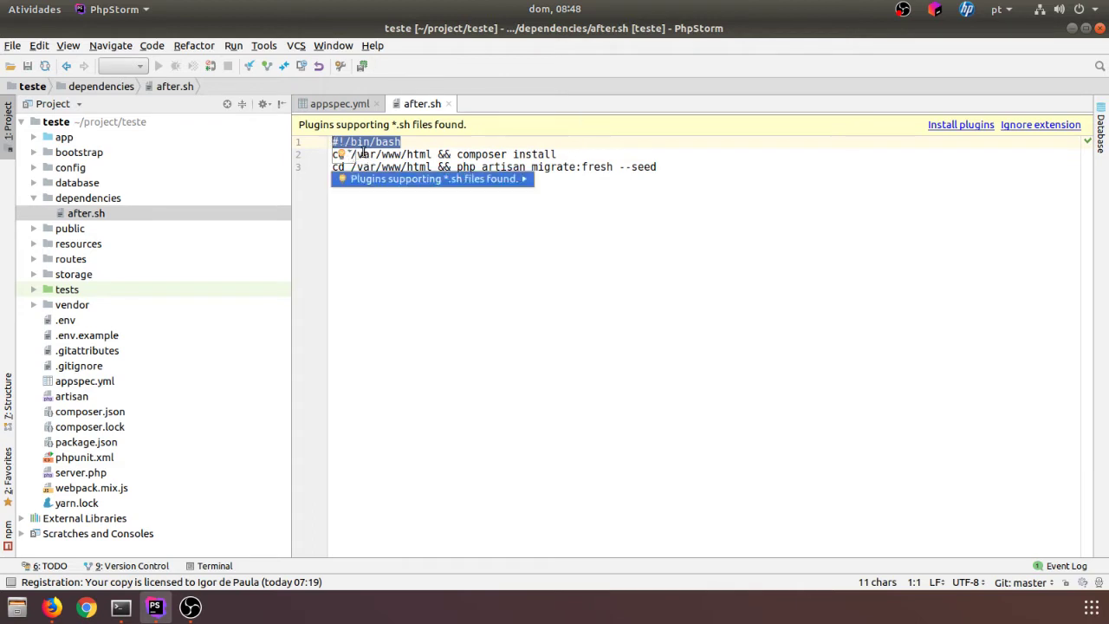
click(451, 154)
drag(451, 155, 558, 154)
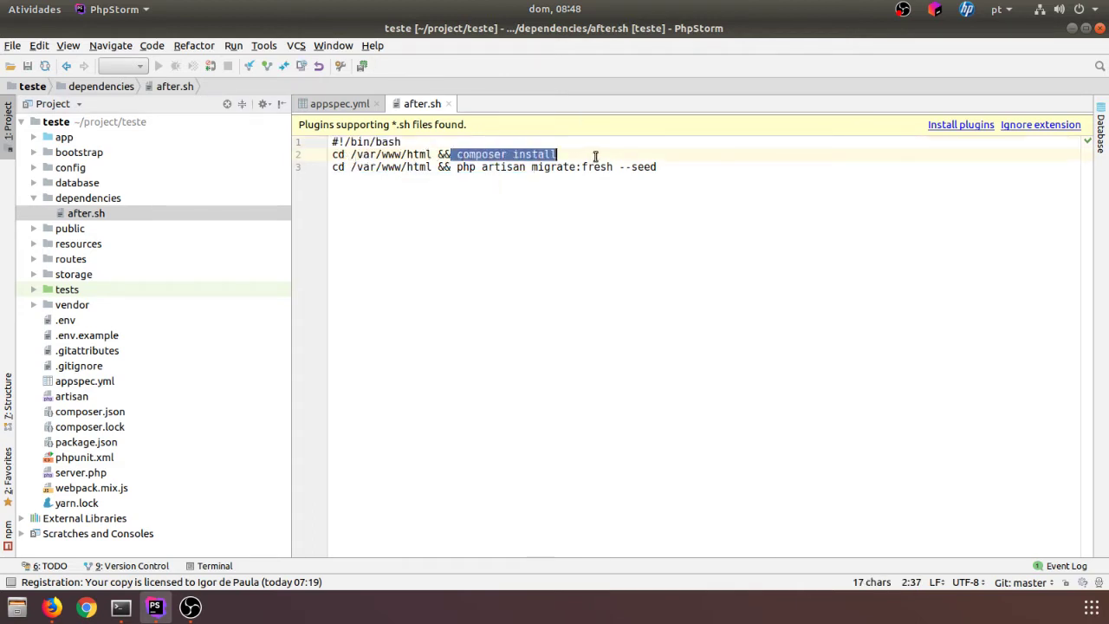
click(559, 155)
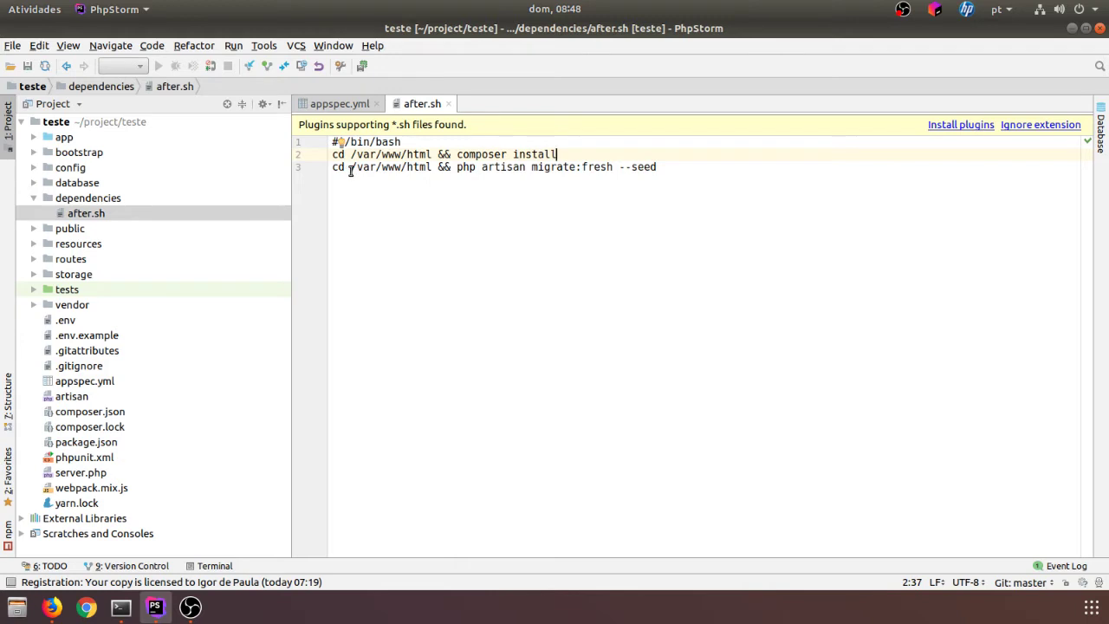
drag(352, 170, 665, 172)
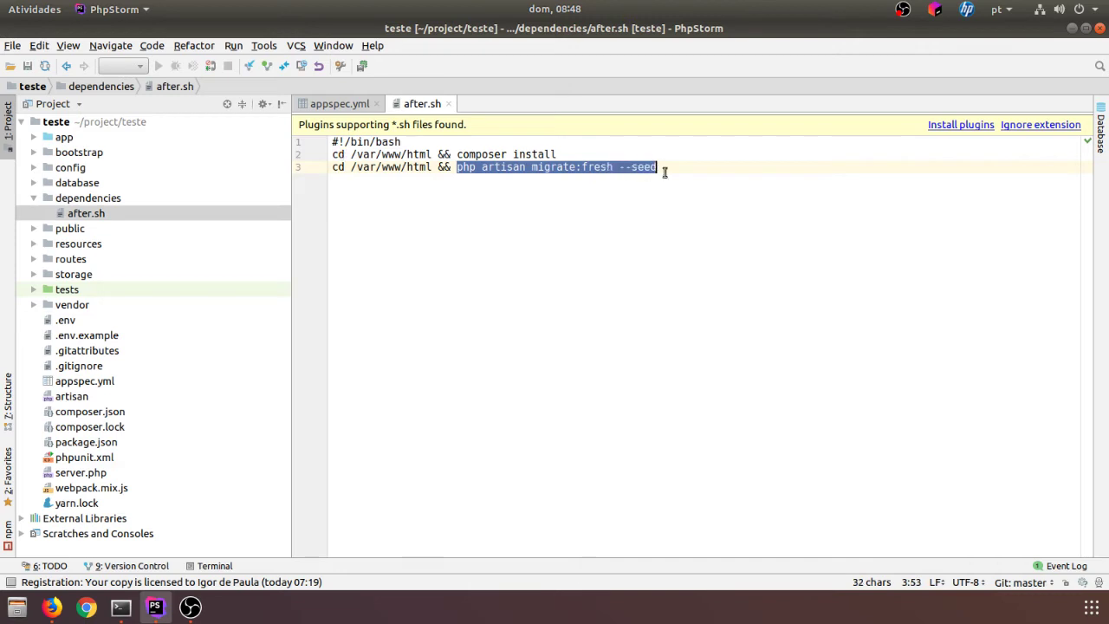
click(665, 171)
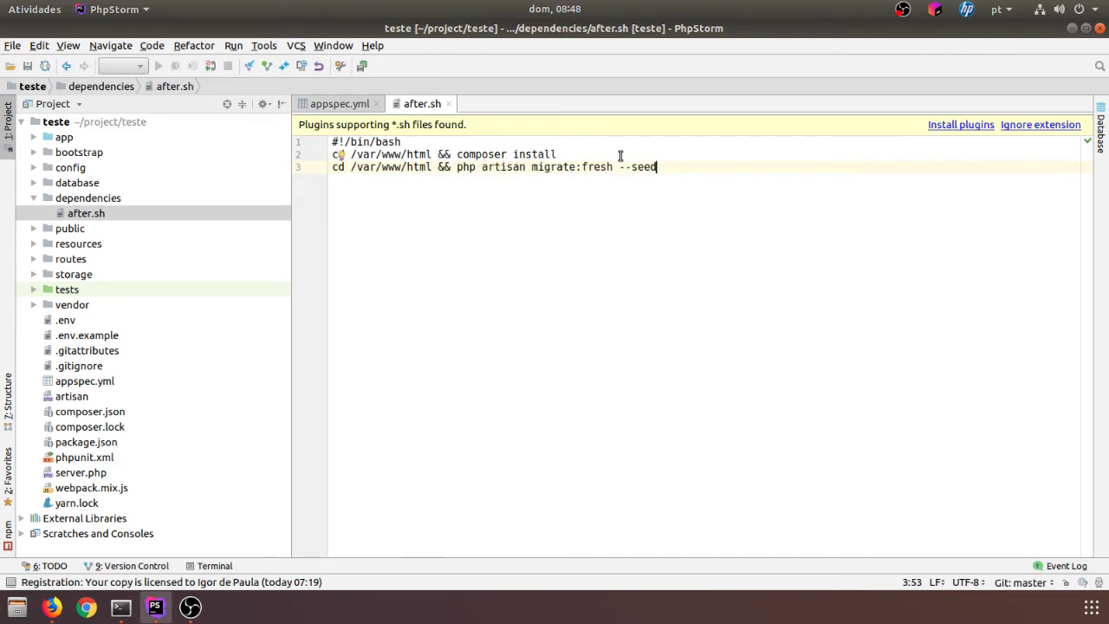
Step: Try removing :fresh --seed and only --seed from the artisan migrate command in after.sh, undoing each deletion
drag(576, 168, 666, 169)
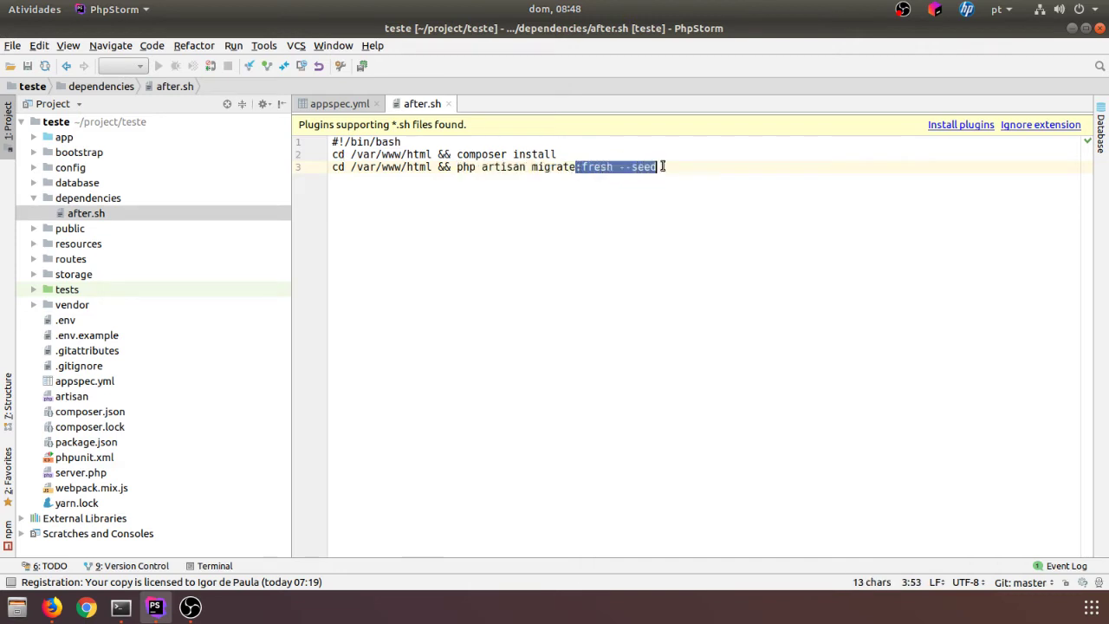
key(BackSpace)
key(ctrl+z)
click(660, 167)
drag(619, 166, 679, 166)
key(BackSpace)
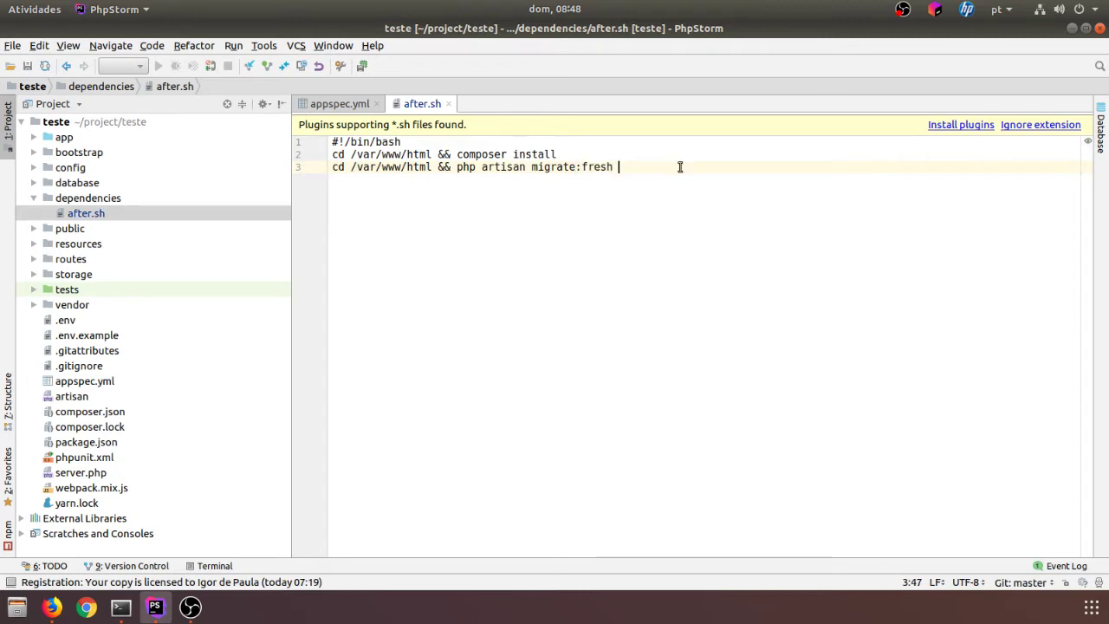
key(ctrl+z)
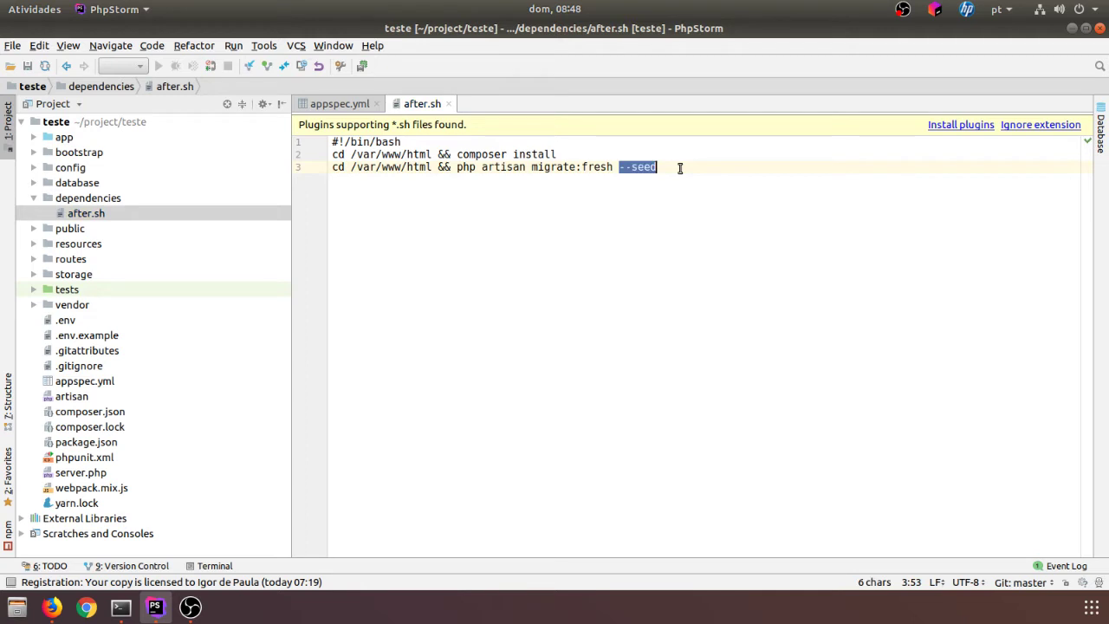
click(680, 168)
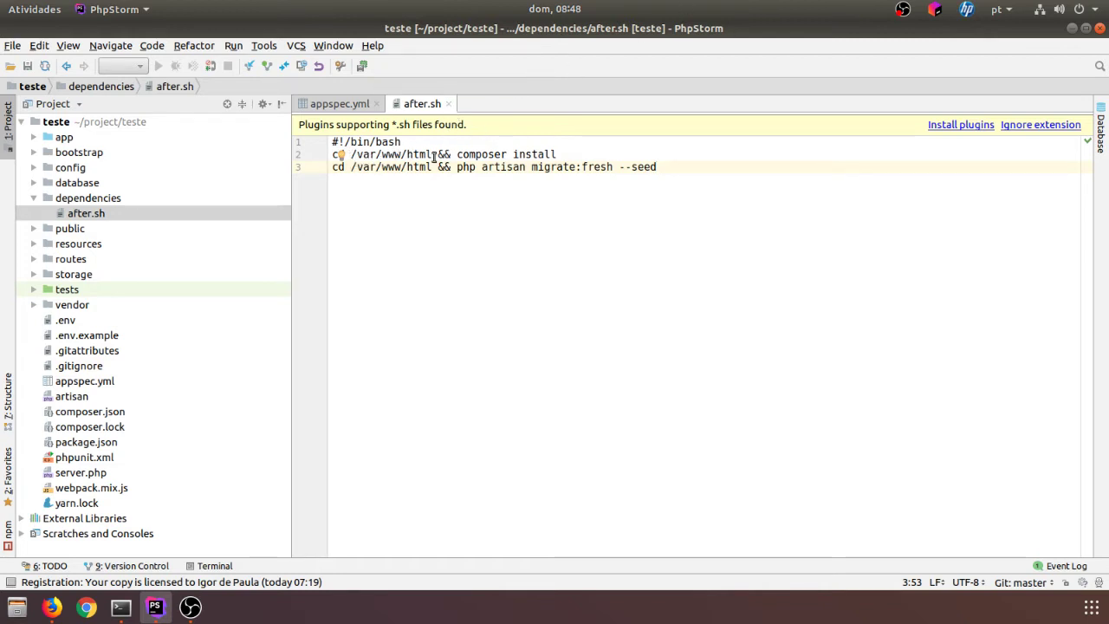
Step: Examine the cd /var/www/html part of both commands and the migrate command in after.sh, highlighting them
drag(433, 154, 334, 155)
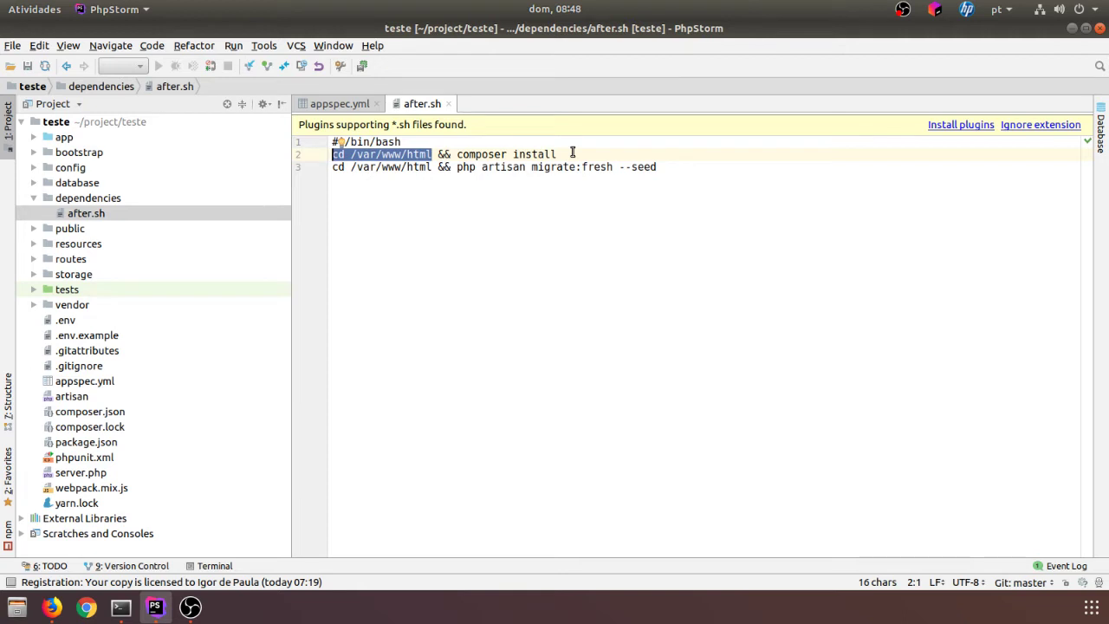
click(431, 154)
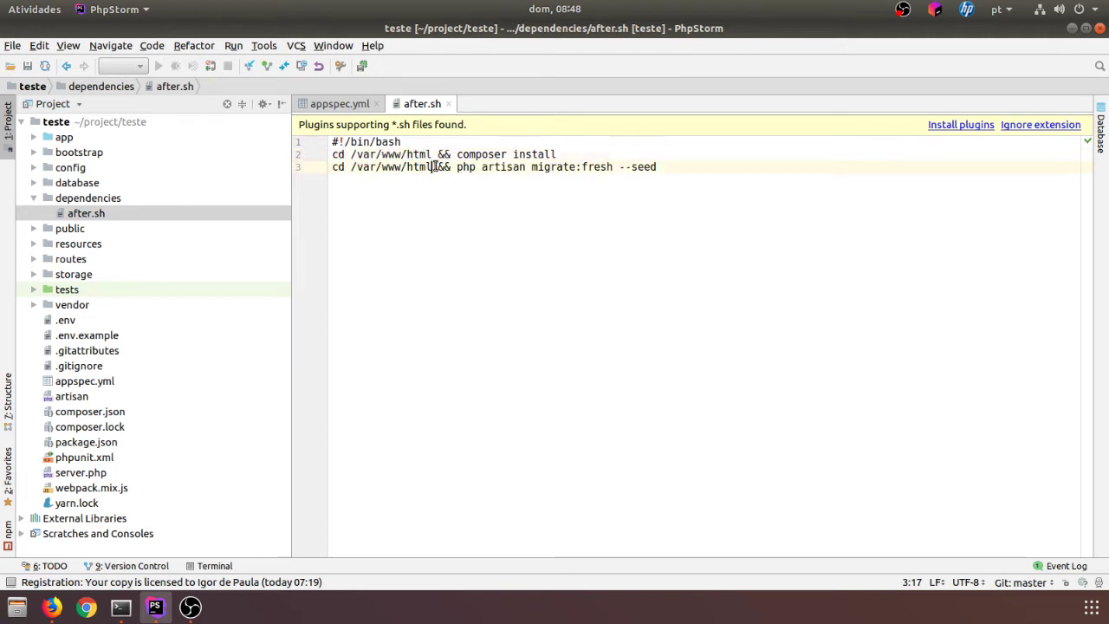
drag(432, 168, 321, 164)
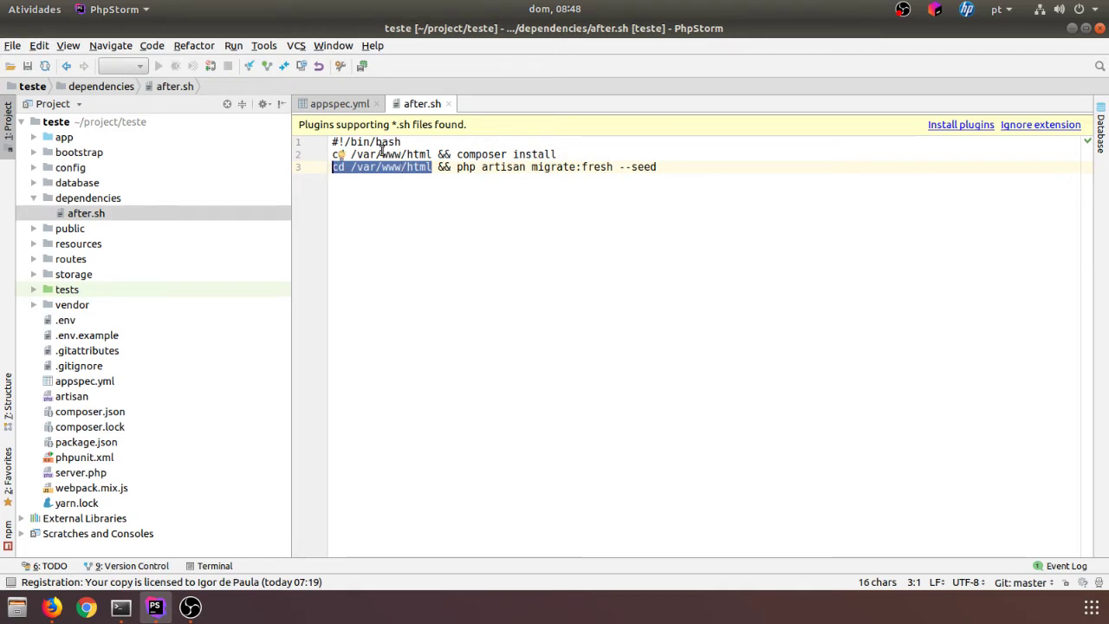
double_click(541, 167)
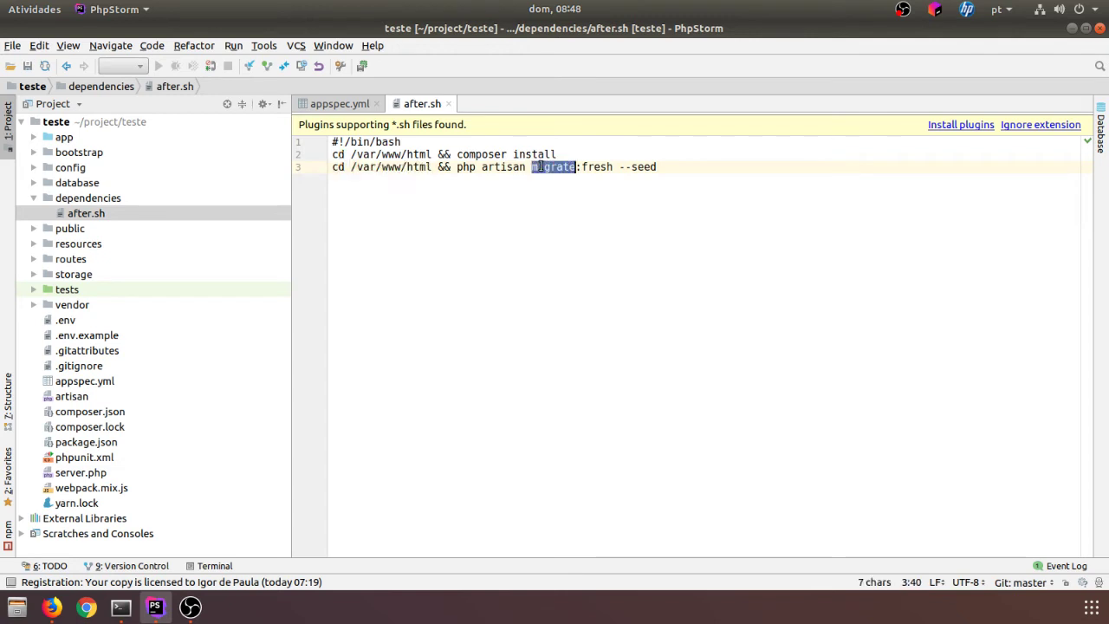
click(340, 155)
click(395, 158)
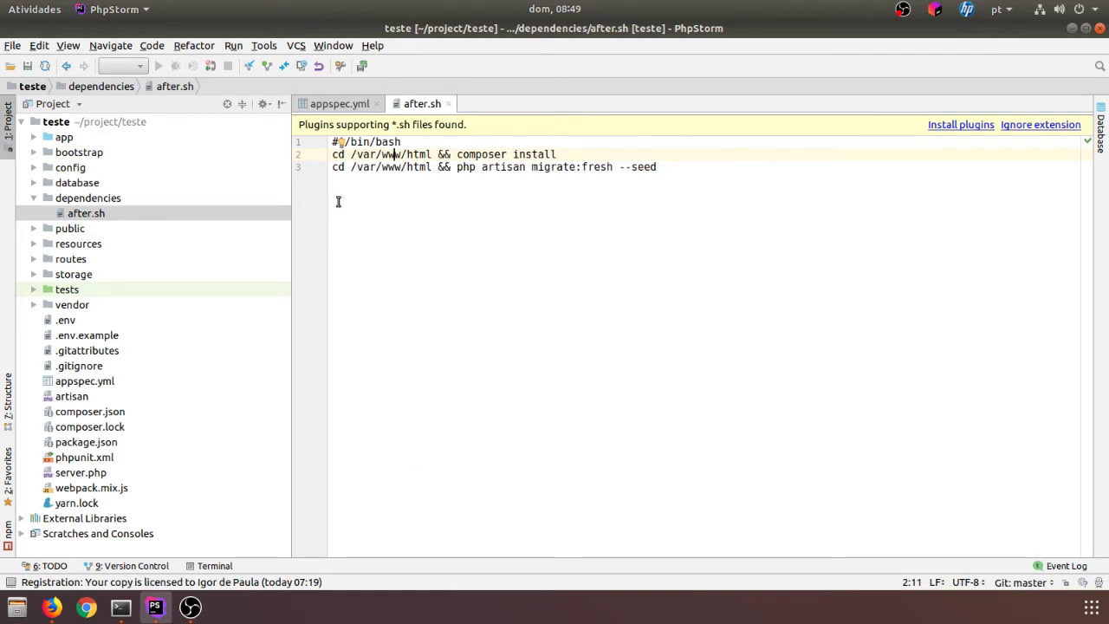
Step: Commit all project changes with the message 'remove old index' in the project terminal and push them to origin master
click(34, 199)
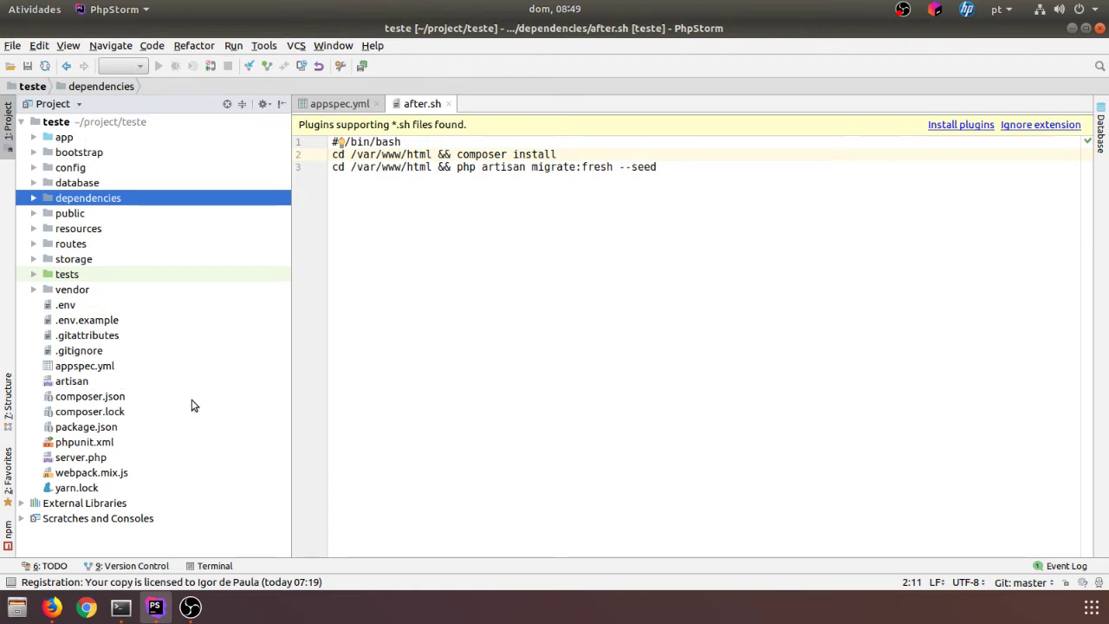
click(208, 566)
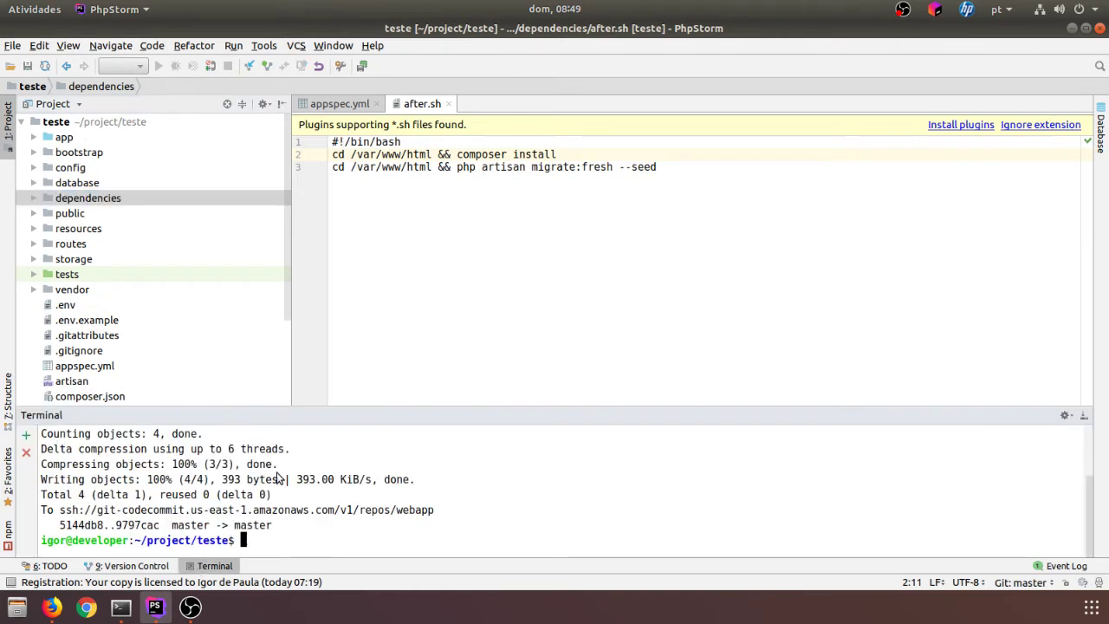
text(git add .)
key(Return)
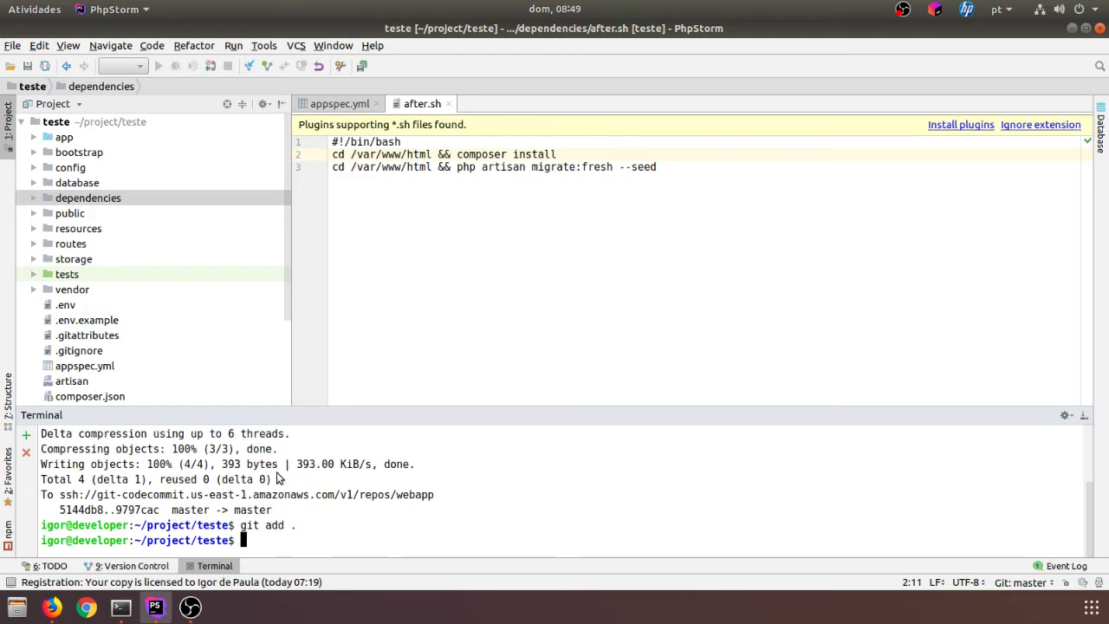
text(git commit -m 'remove old index')
key(Return)
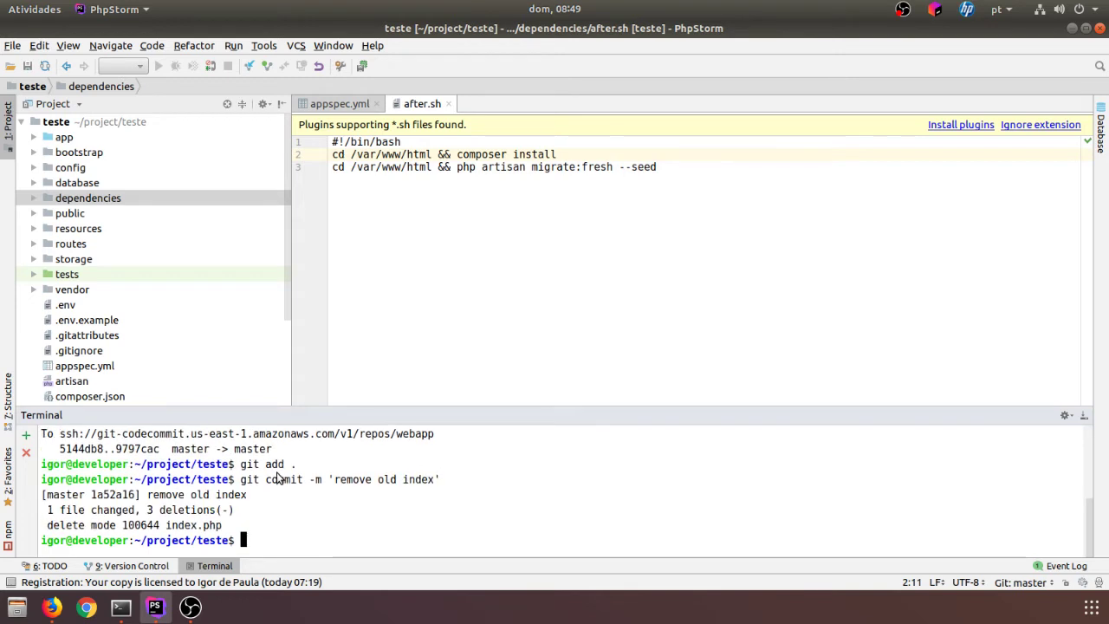
text(git push origin master)
key(Return)
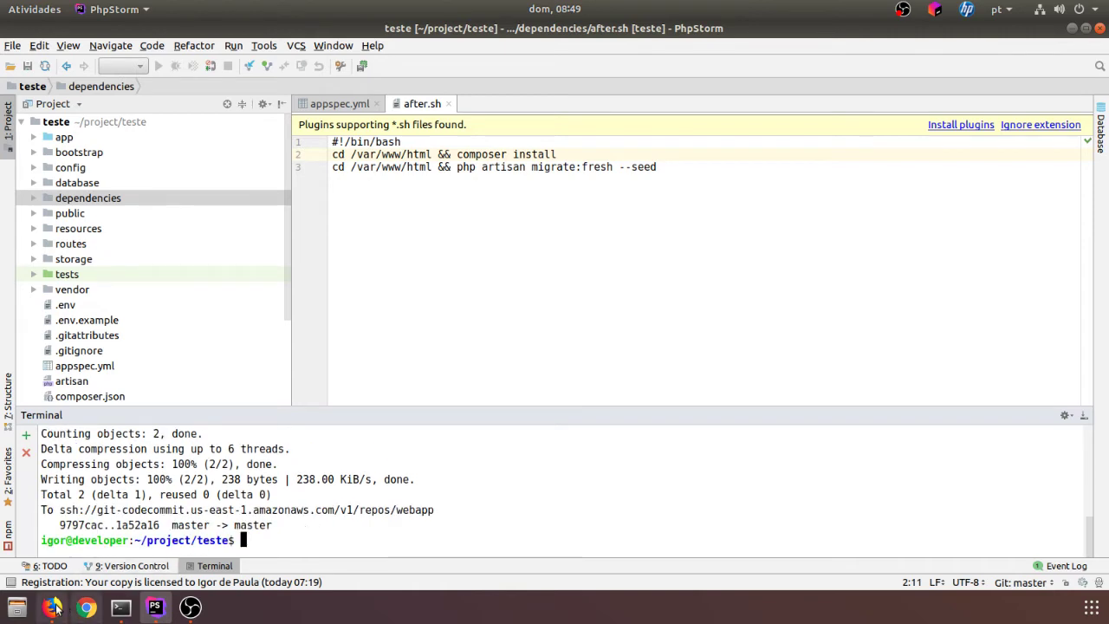
Step: Switch to Firefox and open the webapp pipeline in AWS CodePipeline from the AWS Management Console
click(54, 607)
click(92, 51)
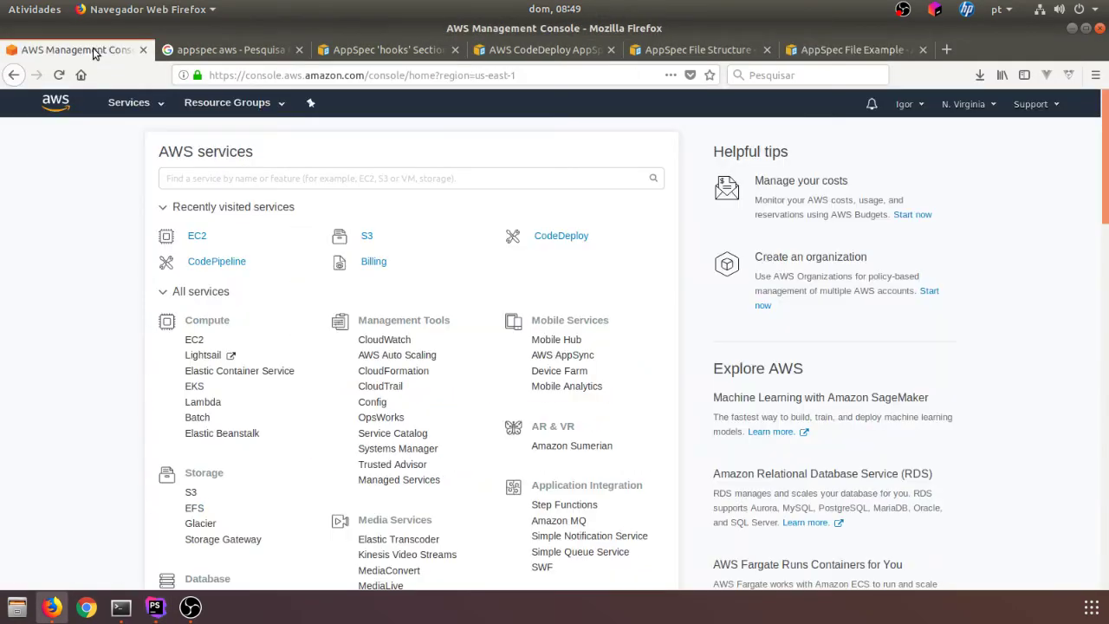
click(221, 264)
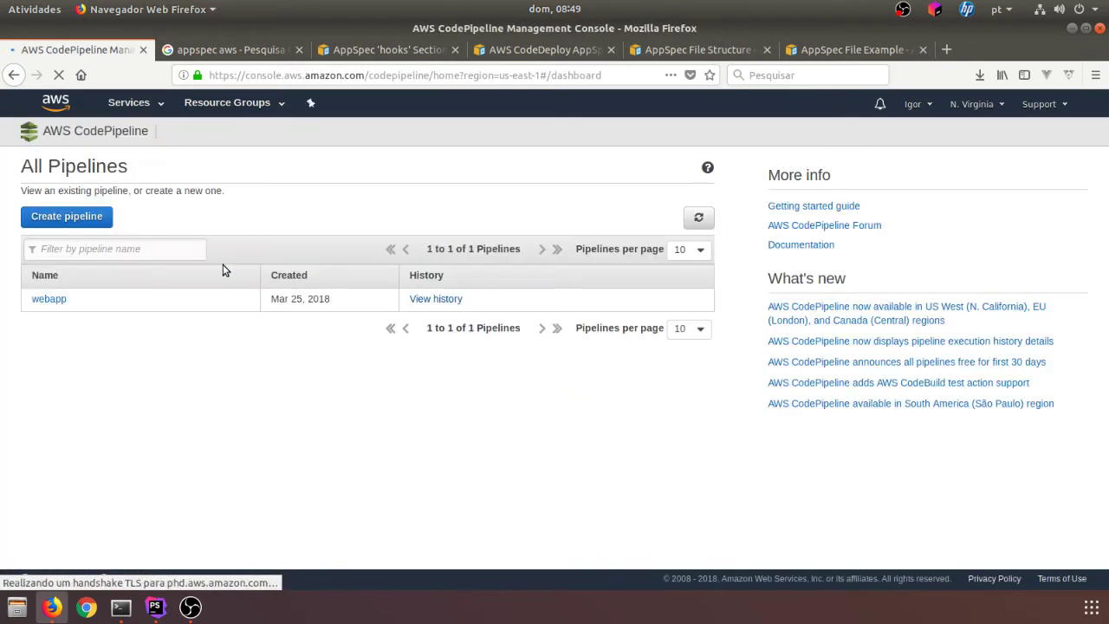
click(45, 298)
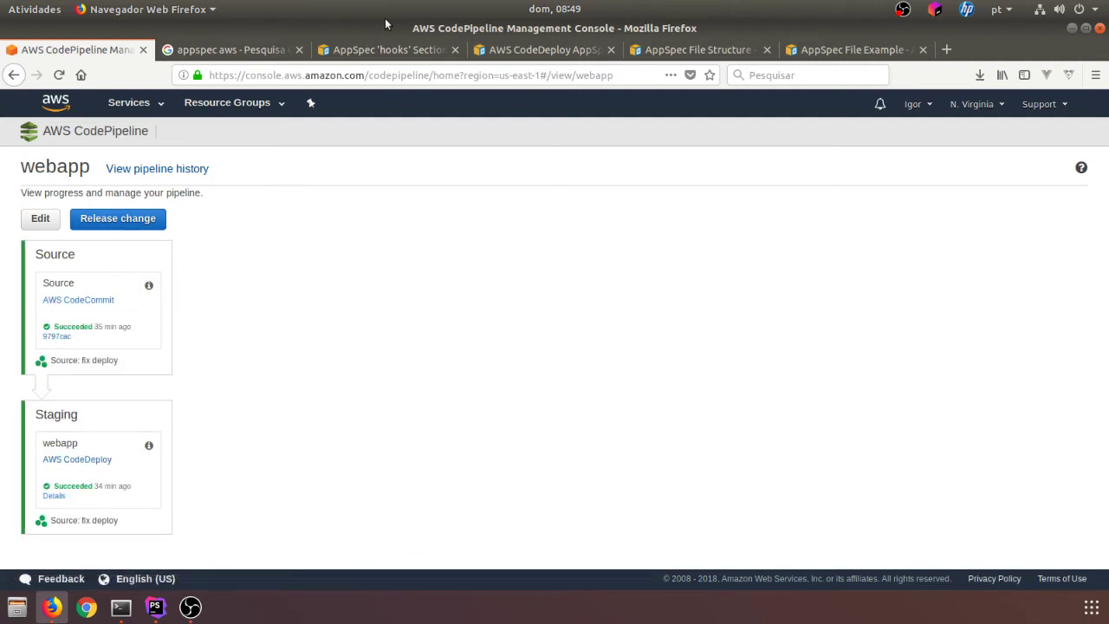
Step: Close the Google search, AppSpec documentation and blank browser pages, keeping only the webapp pipeline page open
click(299, 49)
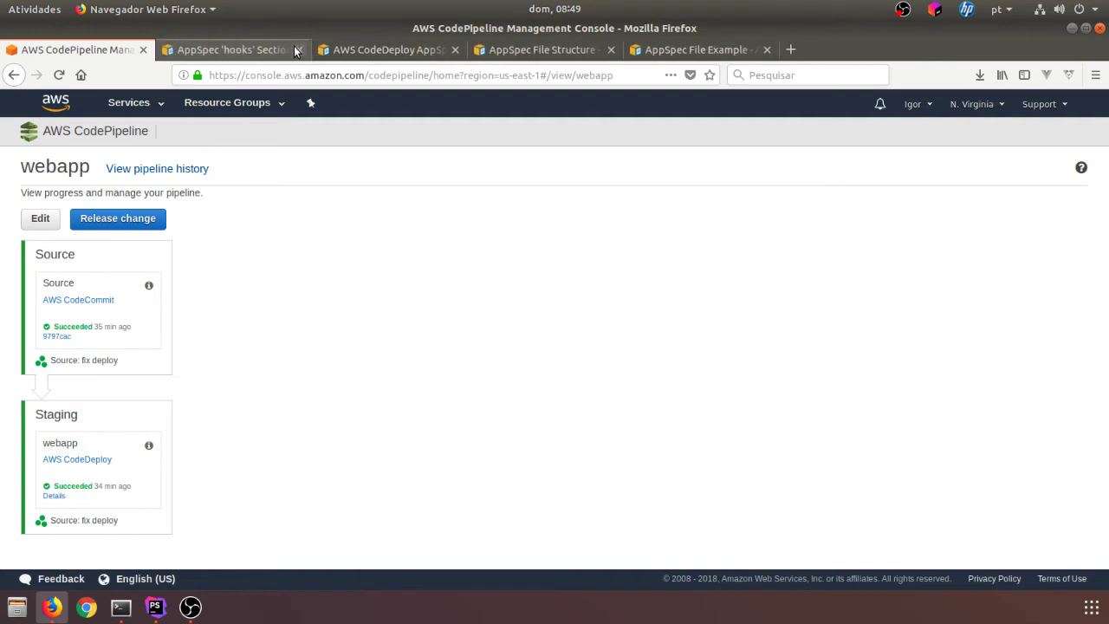
click(296, 49)
click(297, 49)
click(297, 50)
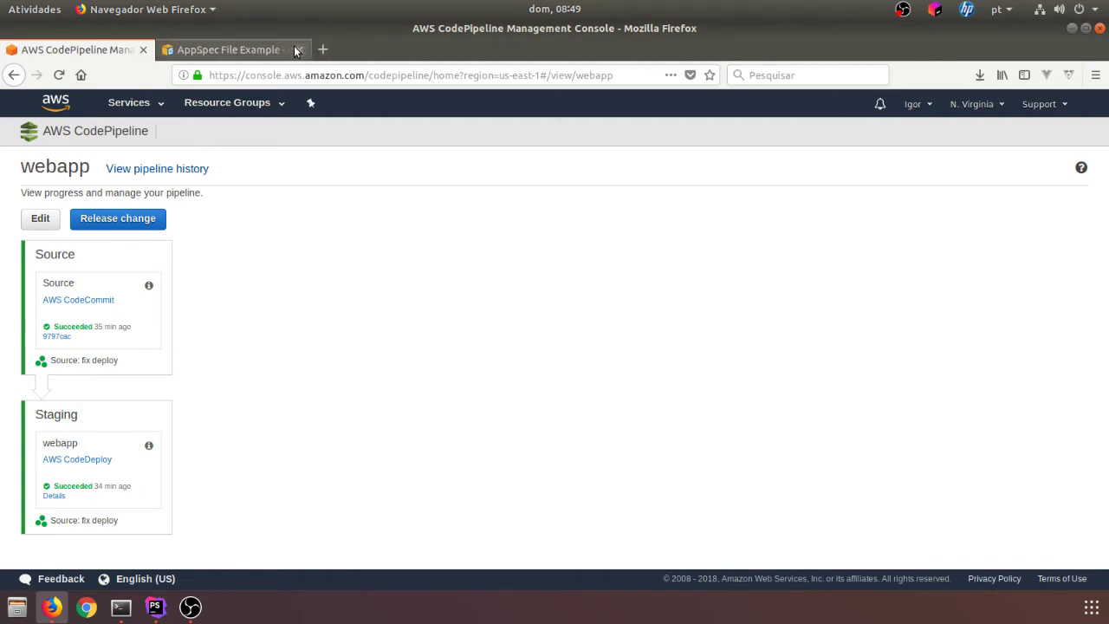
click(322, 49)
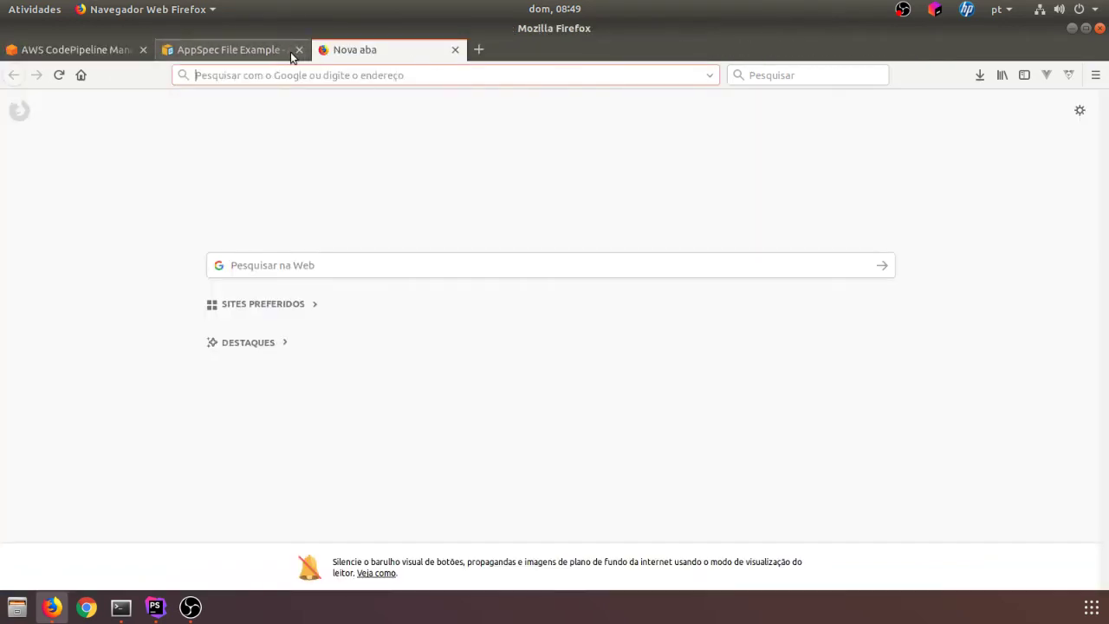
click(280, 51)
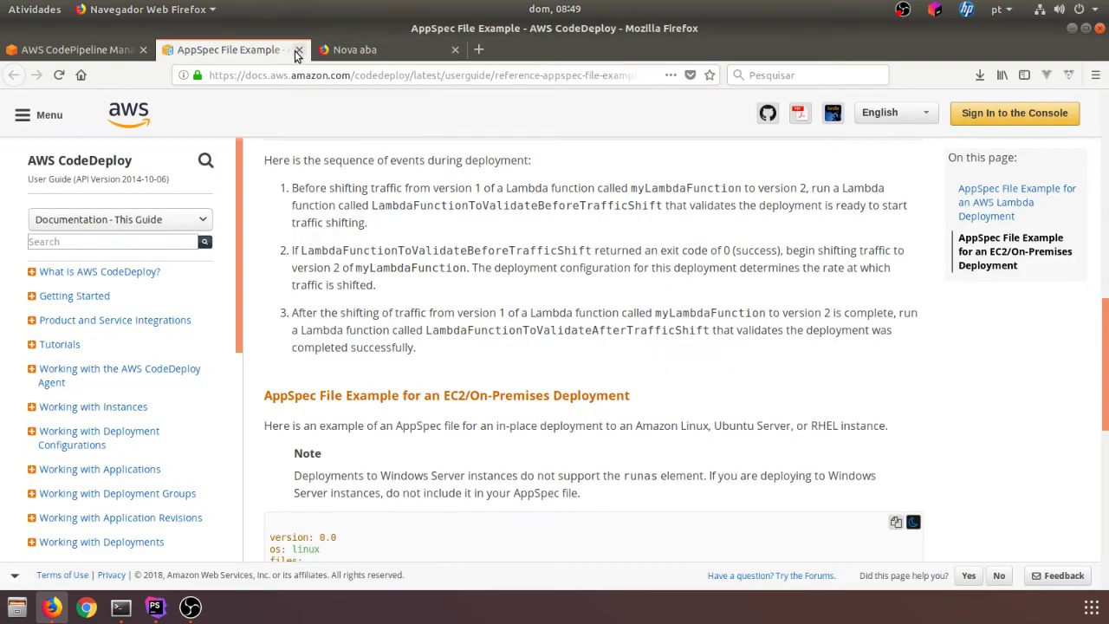
click(297, 49)
click(295, 49)
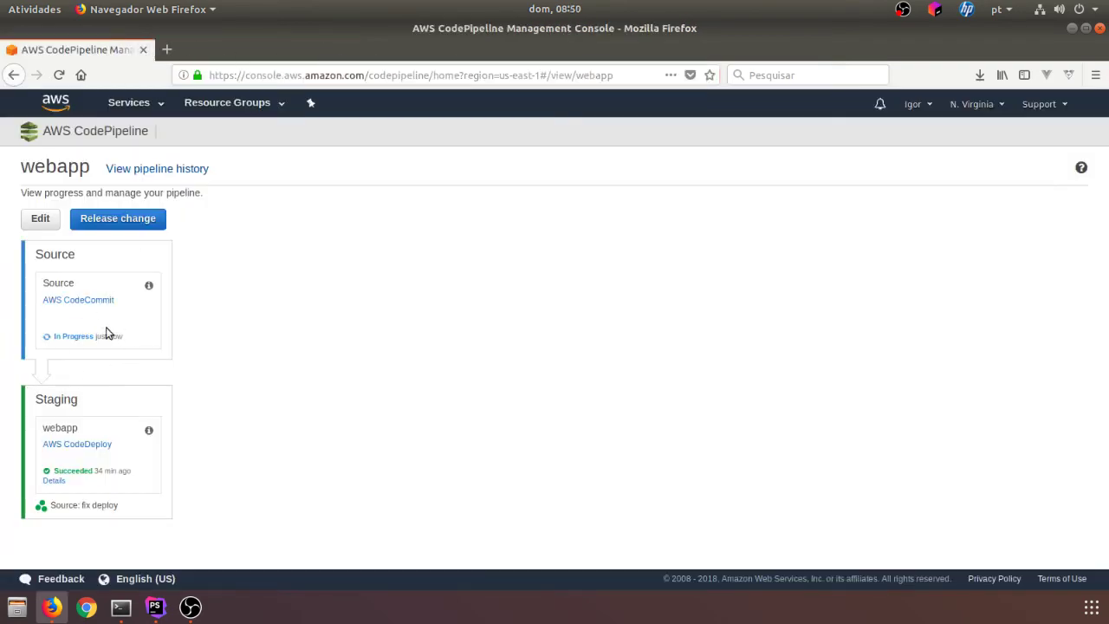
Step: Open the EC2 console in a new browser tab and return to the webapp pipeline page
click(130, 102)
right_click(240, 224)
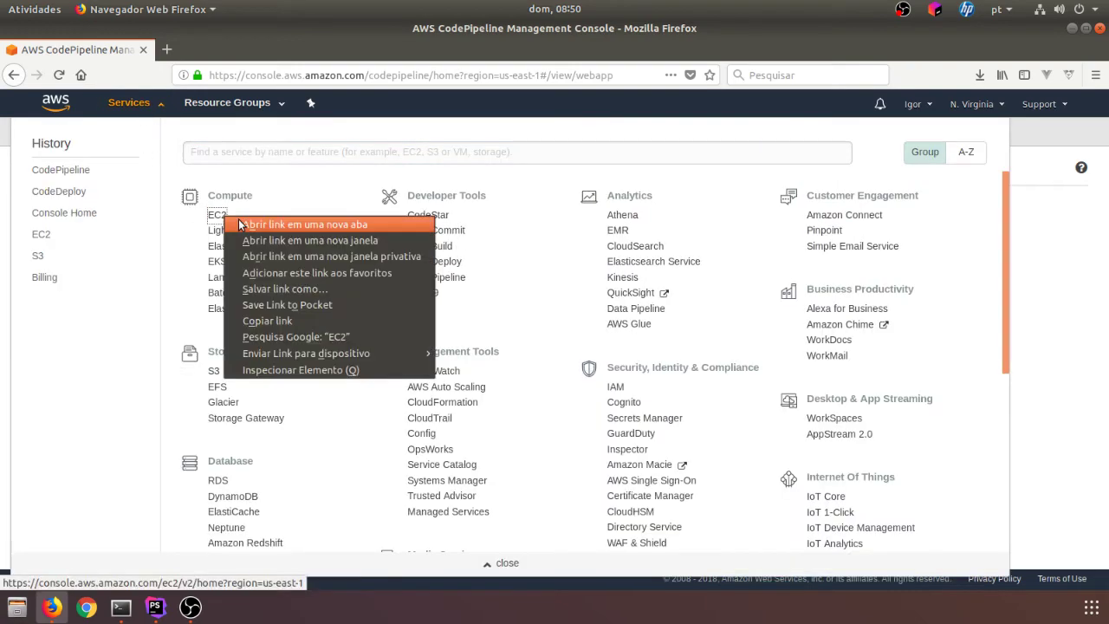
click(241, 225)
click(207, 53)
click(117, 54)
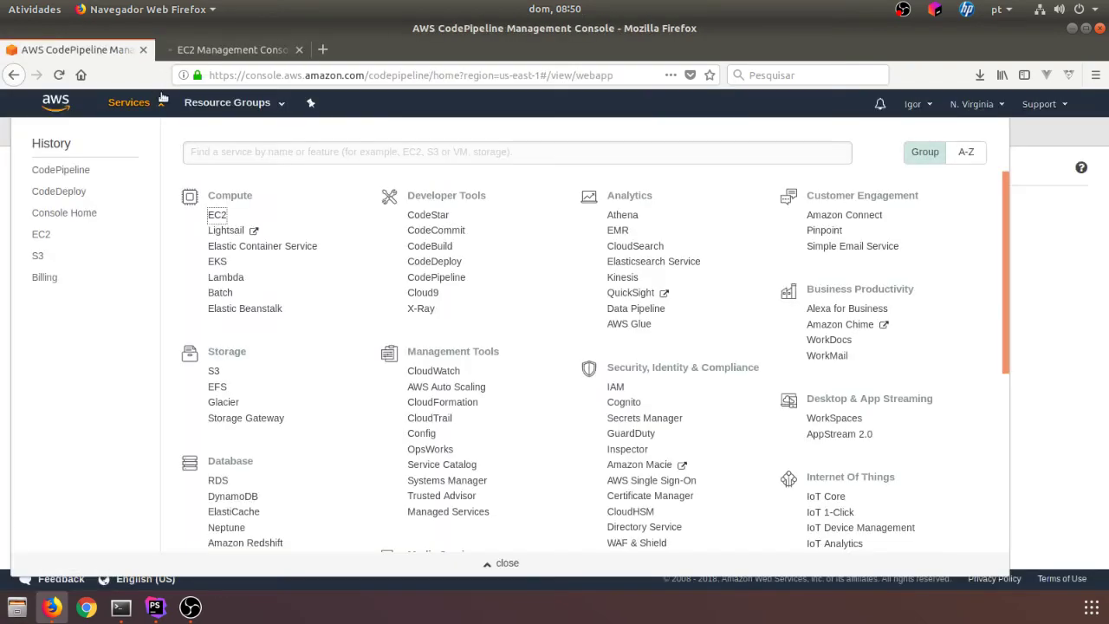
click(227, 102)
click(433, 222)
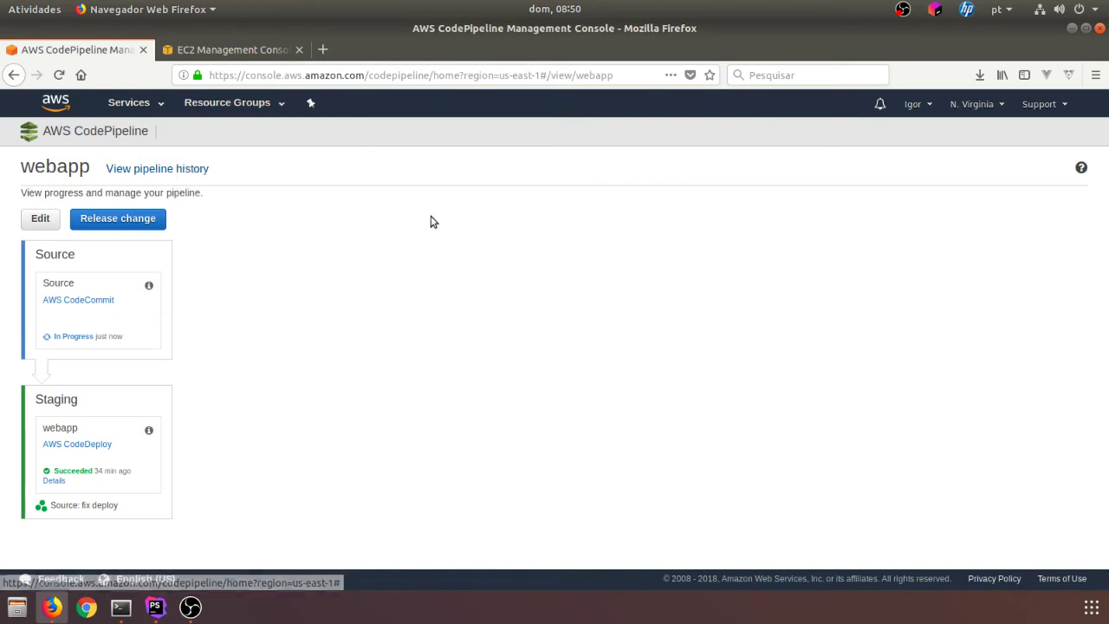
click(247, 103)
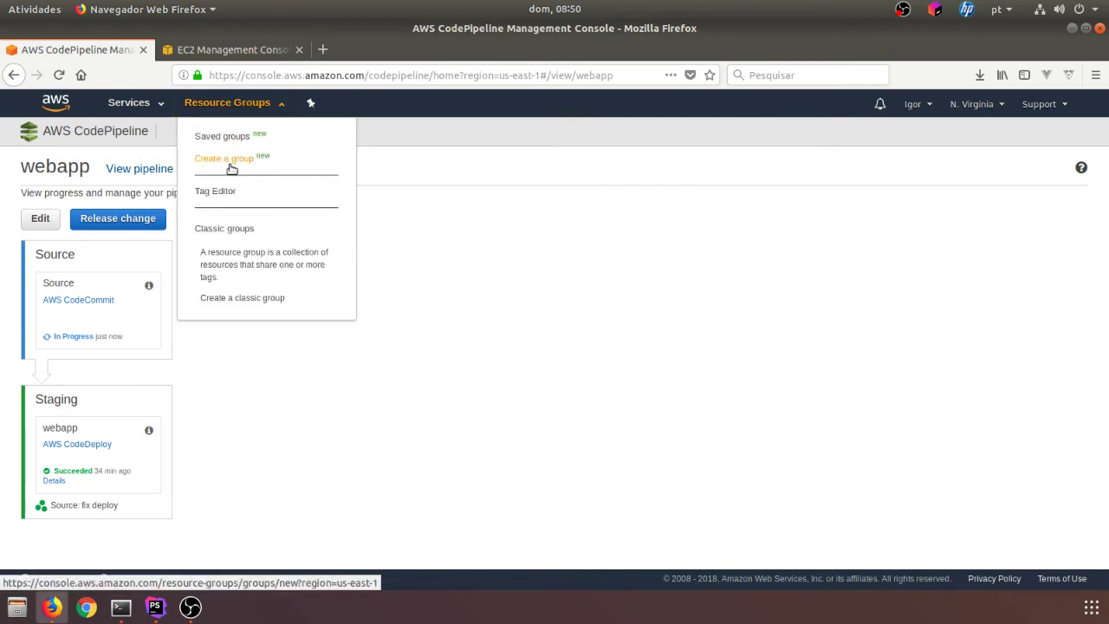
click(454, 193)
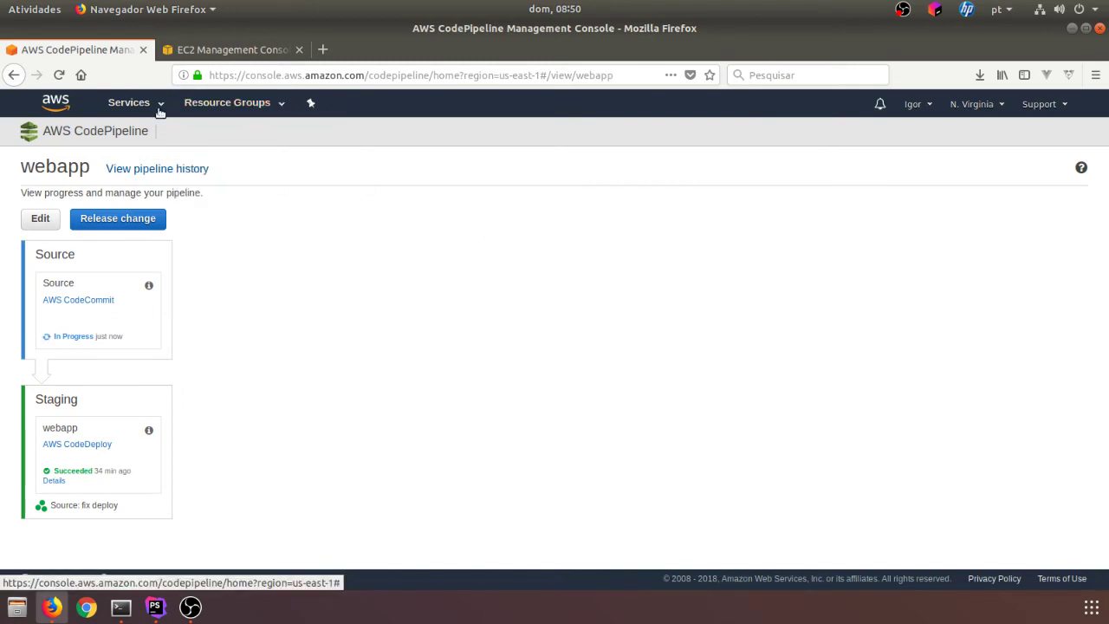
Step: Copy the running EC2 instance's IPv4 public IP and paste it as the address in a new browser tab
click(258, 49)
click(239, 187)
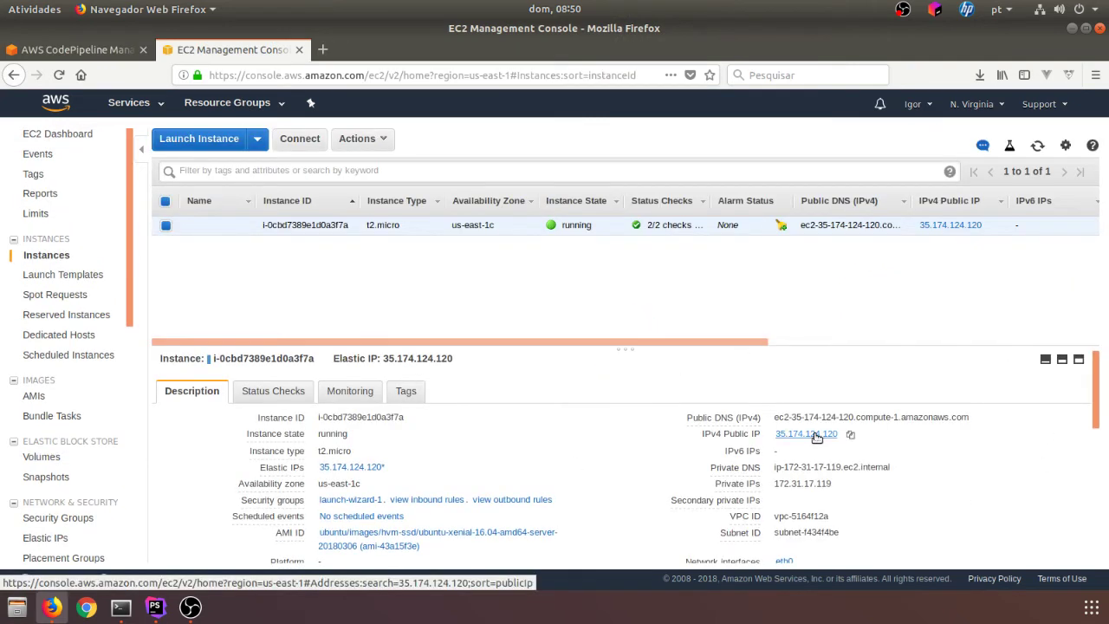
click(851, 435)
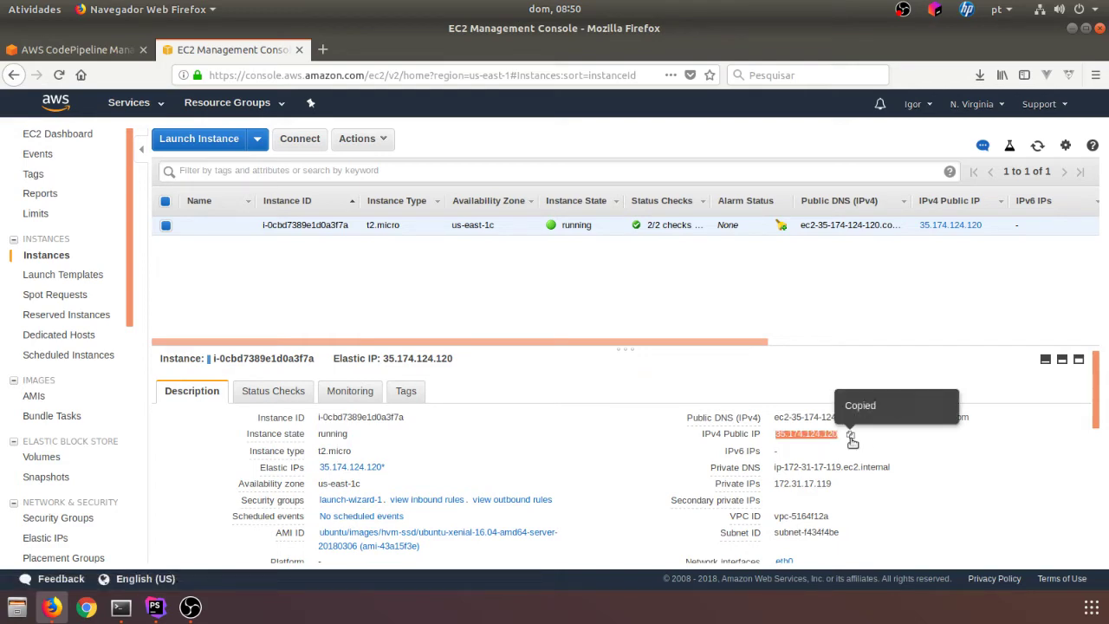
click(324, 50)
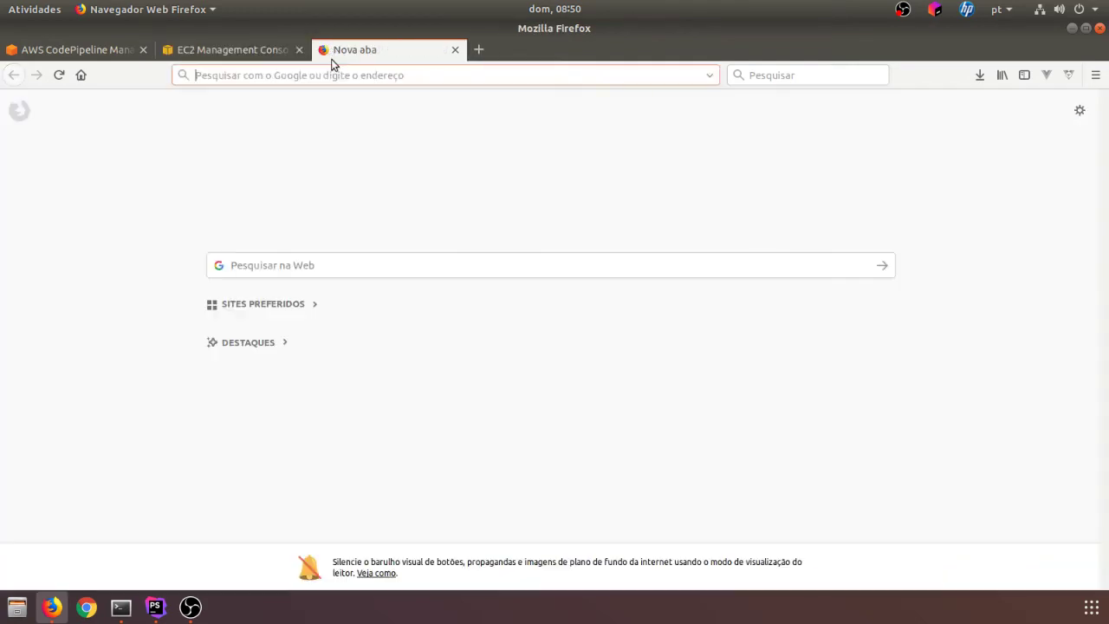
key(ctrl+v)
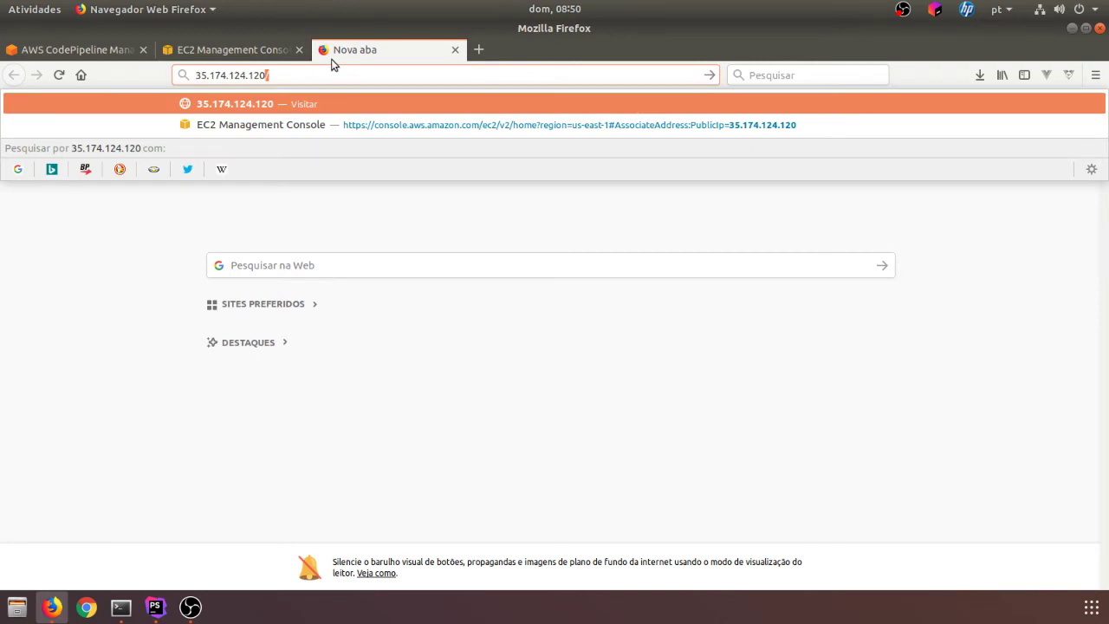
Step: Return to the webapp pipeline and monitor the progress of its Source and Staging stages
click(123, 45)
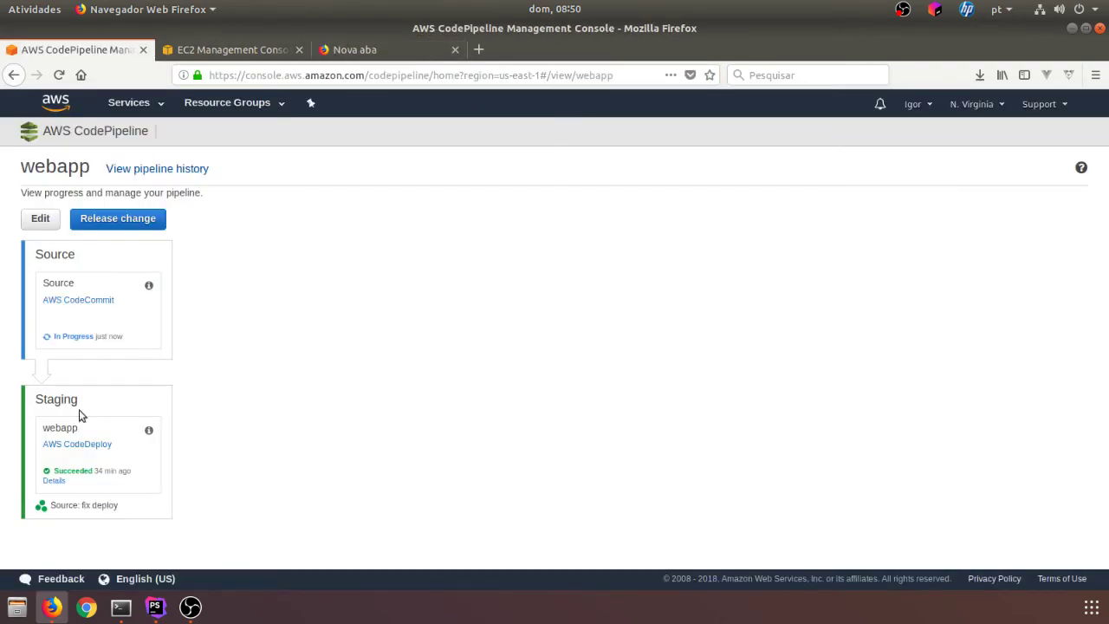
click(150, 286)
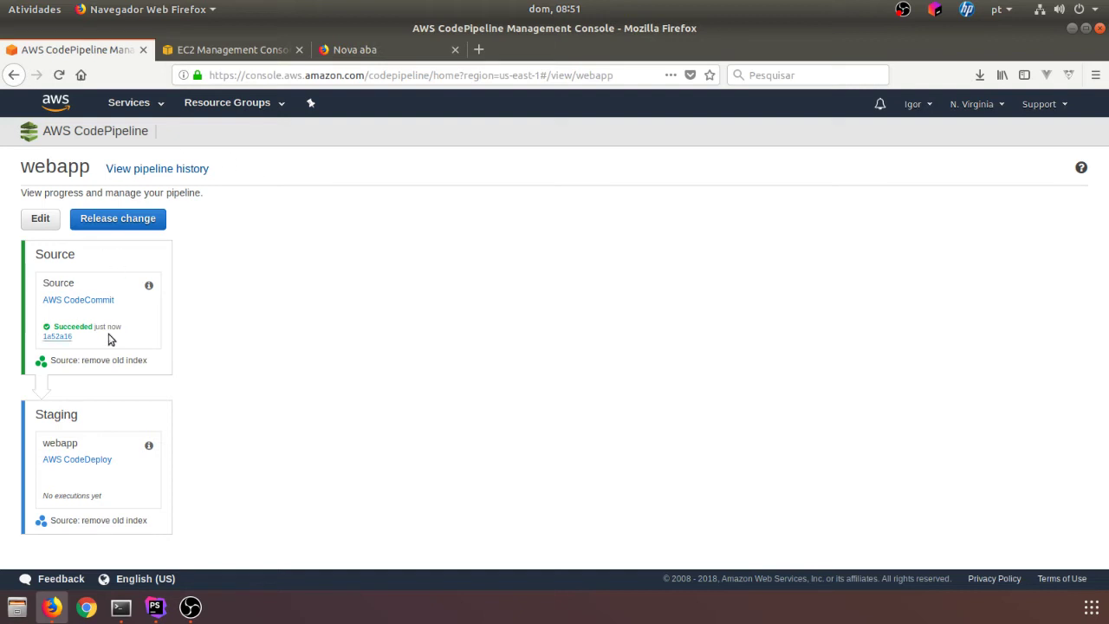
click(145, 293)
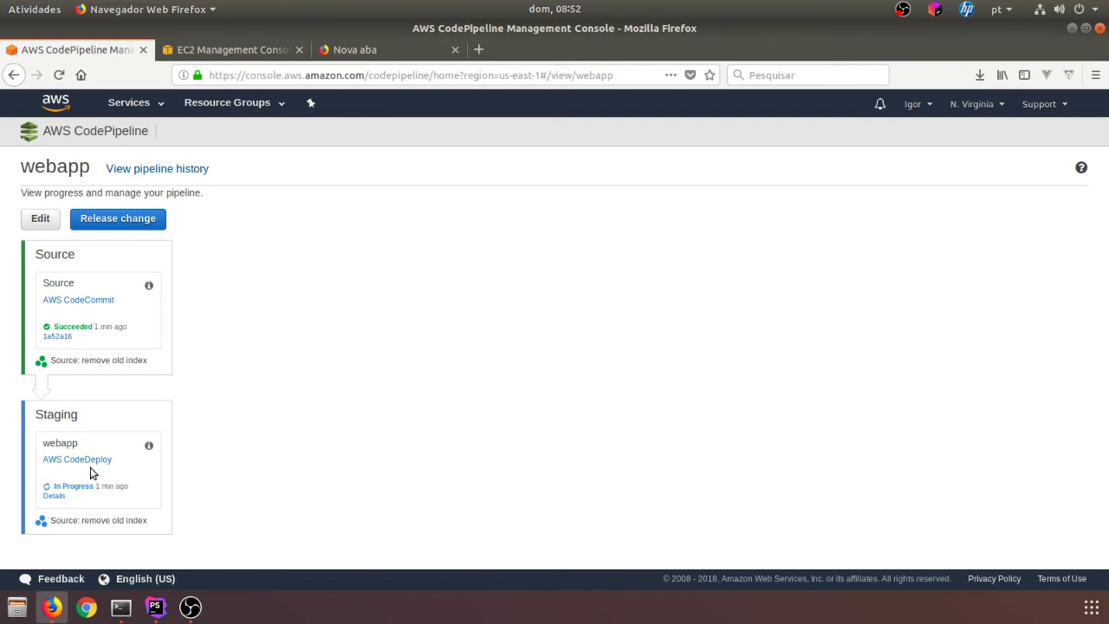
Step: Open the Staging action's execution details in CodeDeploy and examine the instance's deployment events and the Install event's logs
click(53, 496)
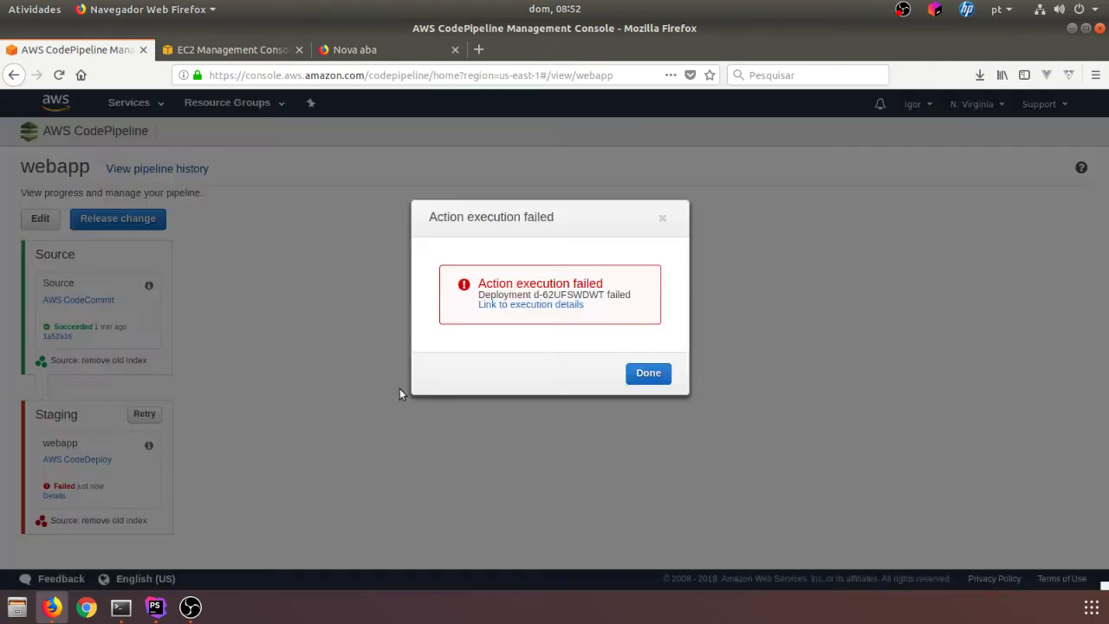
click(519, 305)
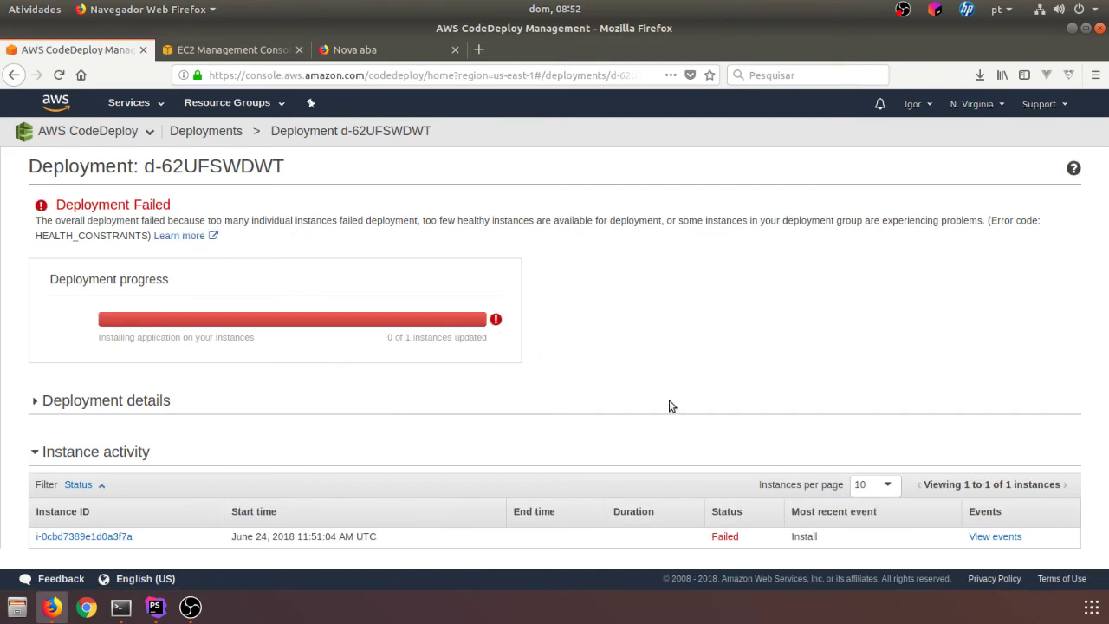
click(1003, 538)
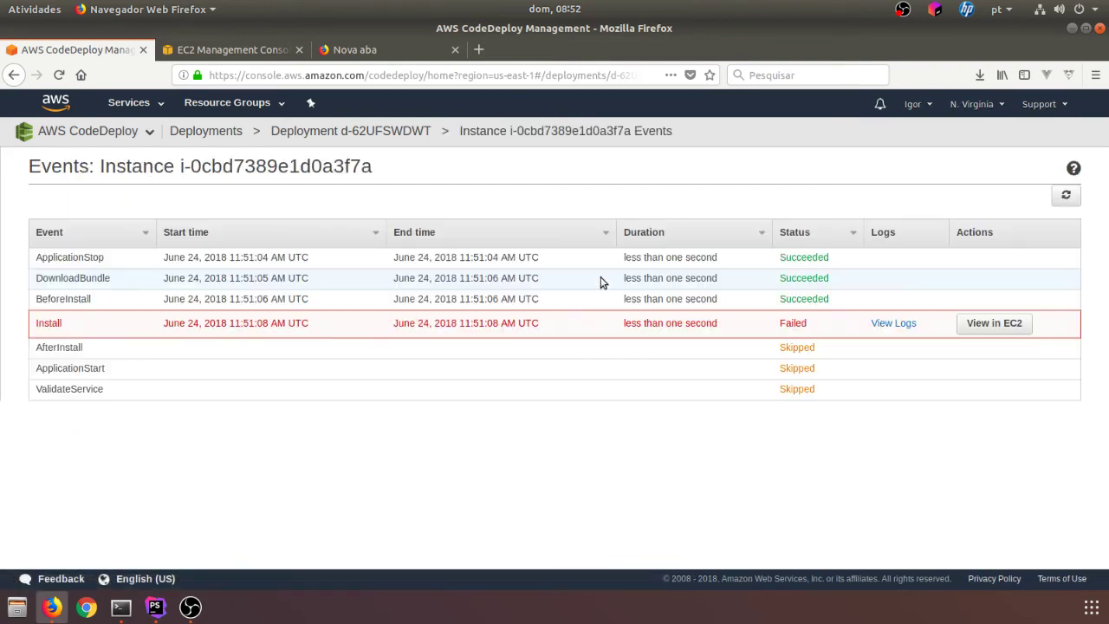
click(893, 470)
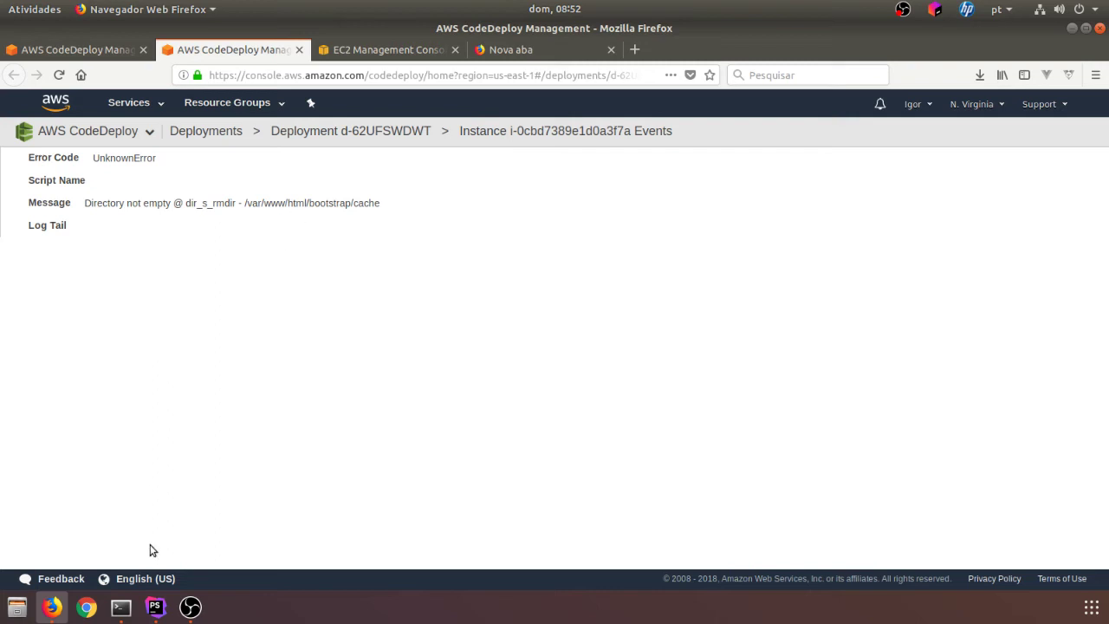
Step: Switch to the terminal and connect over SSH as ubuntu to the EC2 instance at 35.174.124.120, using the webapp.pem key
click(120, 606)
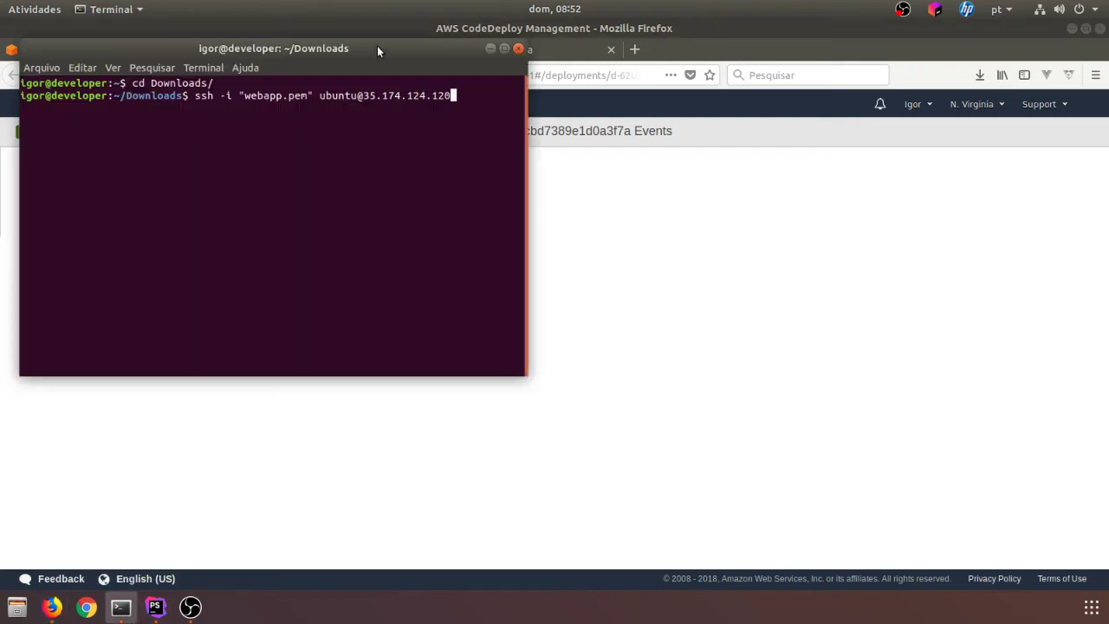
drag(377, 48, 798, 144)
key(Return)
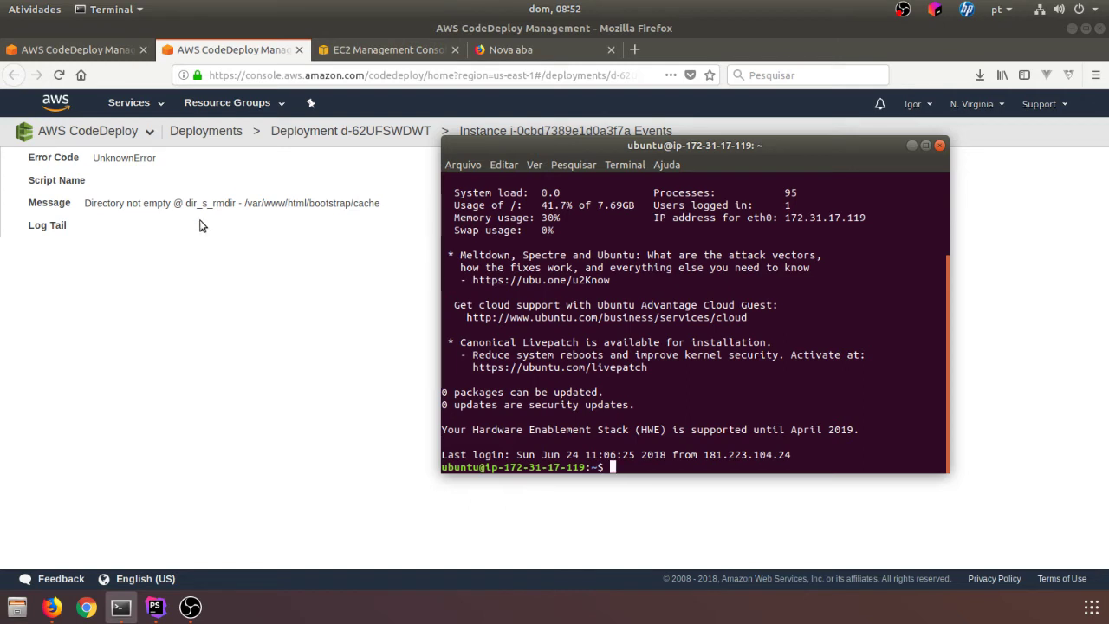
Step: Switch to PhpStorm and add the line 'cd /var/www/html && chmod -R 777 bootstrap/cache' below the composer install command in after.sh
click(156, 607)
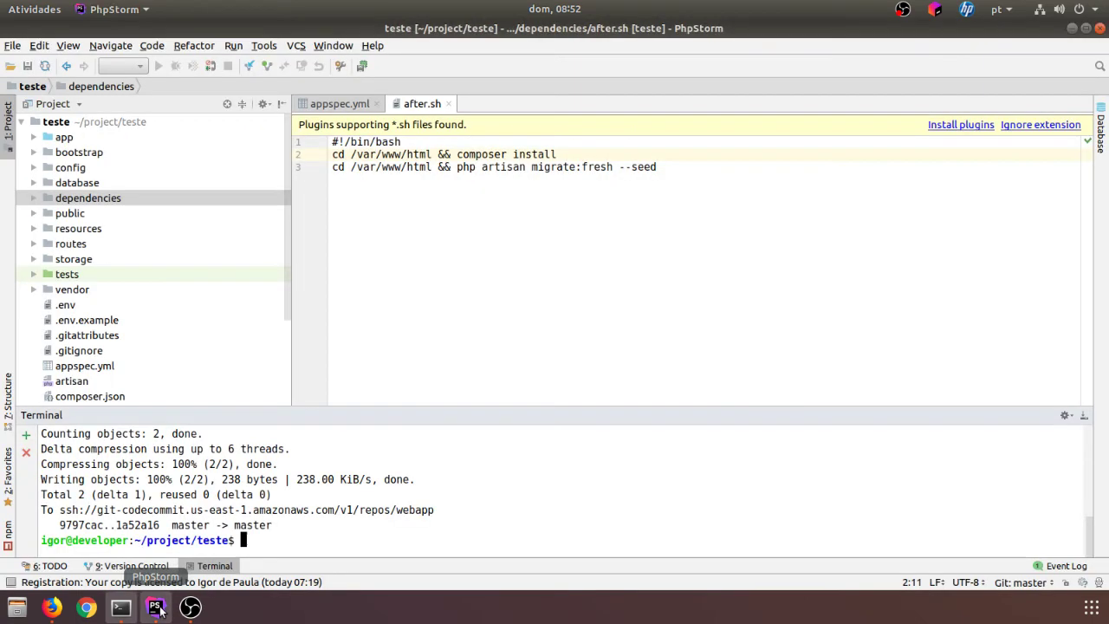
click(566, 153)
key(Return)
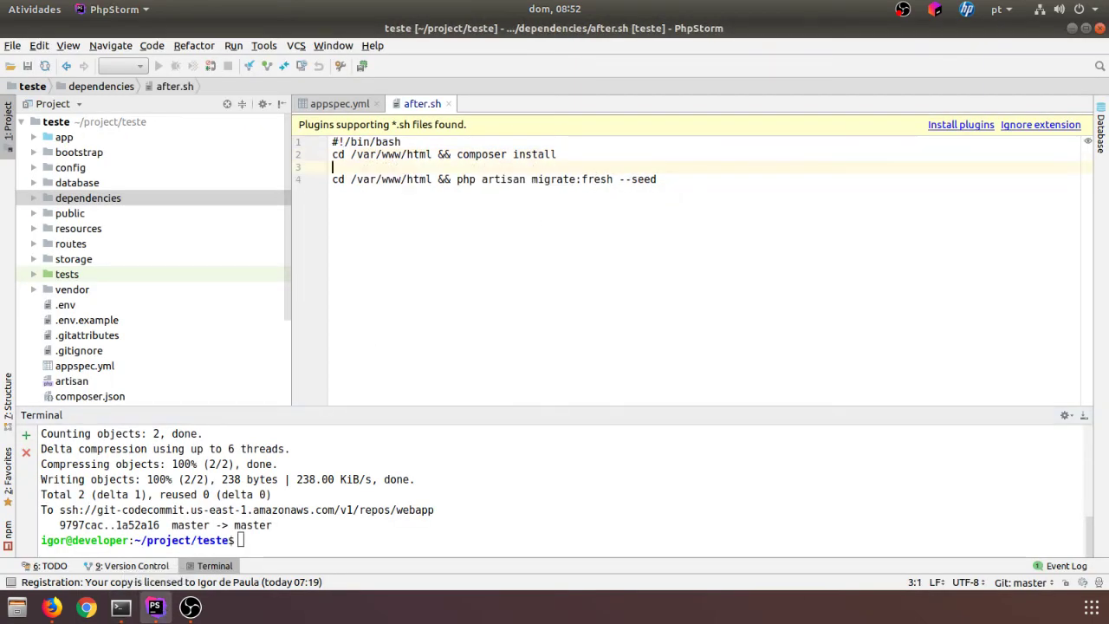
text(cd)
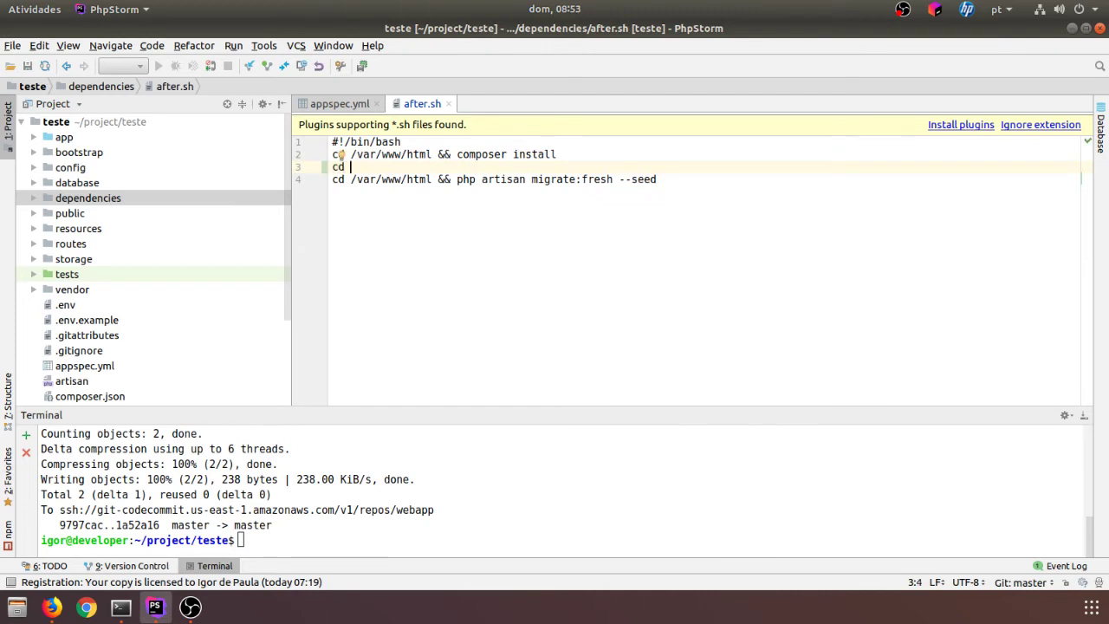
text( /var/www/html && )
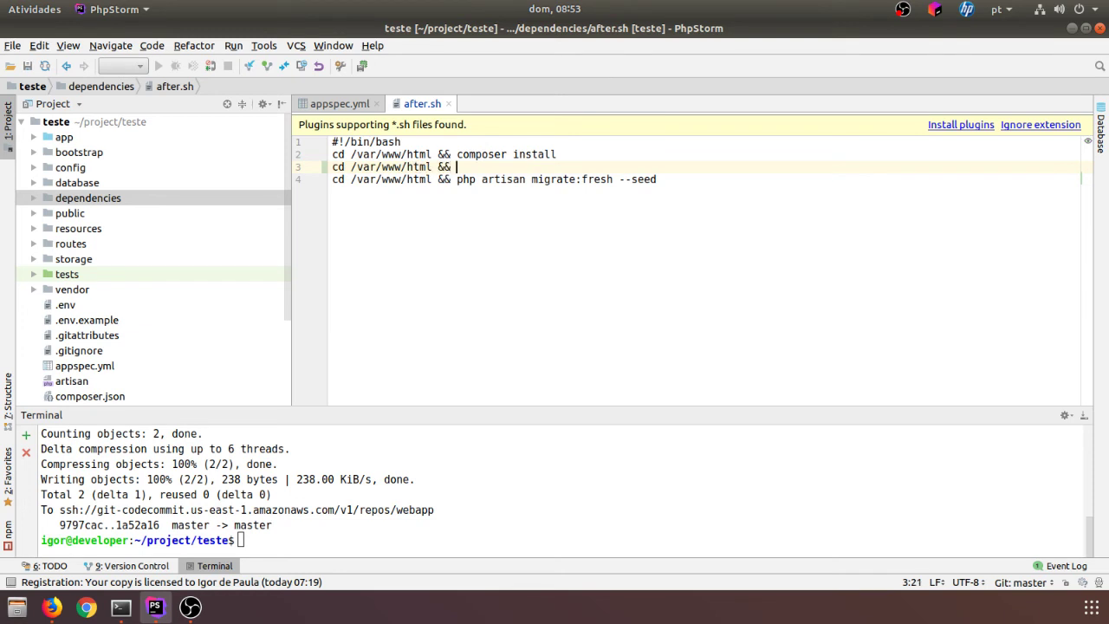
text(chmod -R 777 boot)
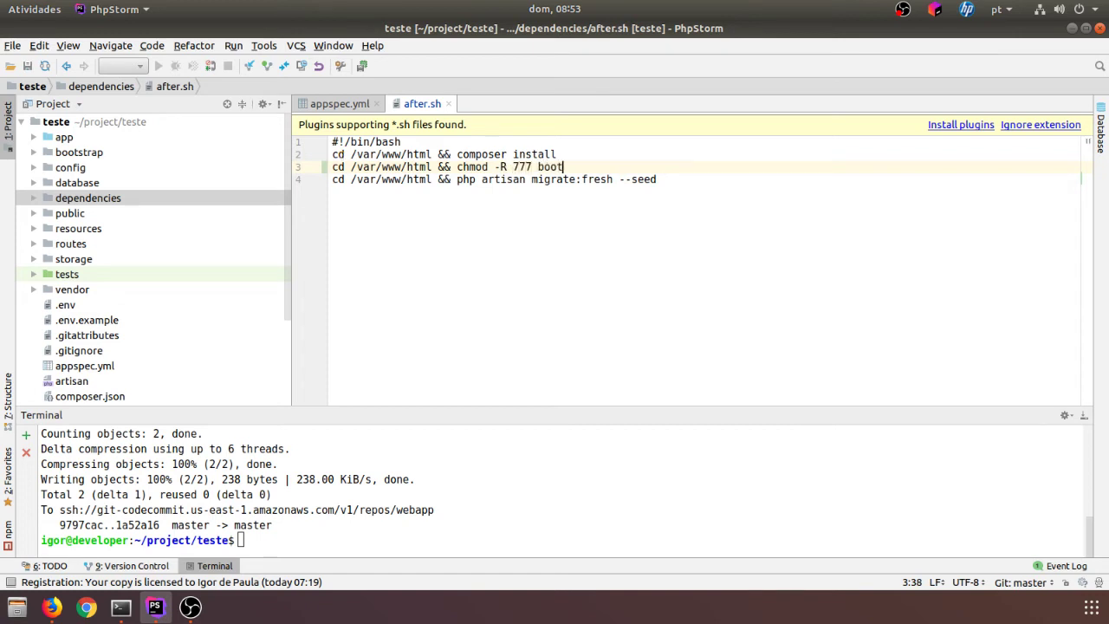
text(strap/cache)
Step: Duplicate the chmod line in after.sh and change the copy's target directory to storage/, keeping the migrate command on its own line
key(shift+Home)
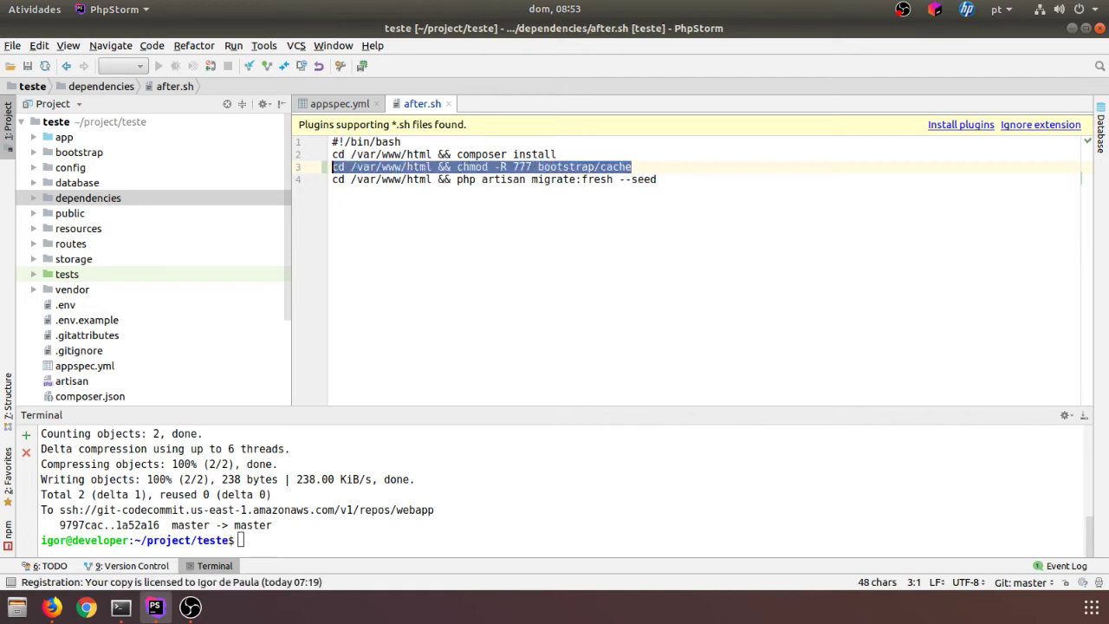
key(ctrl+c)
key(End)
key(Return)
key(ctrl+v)
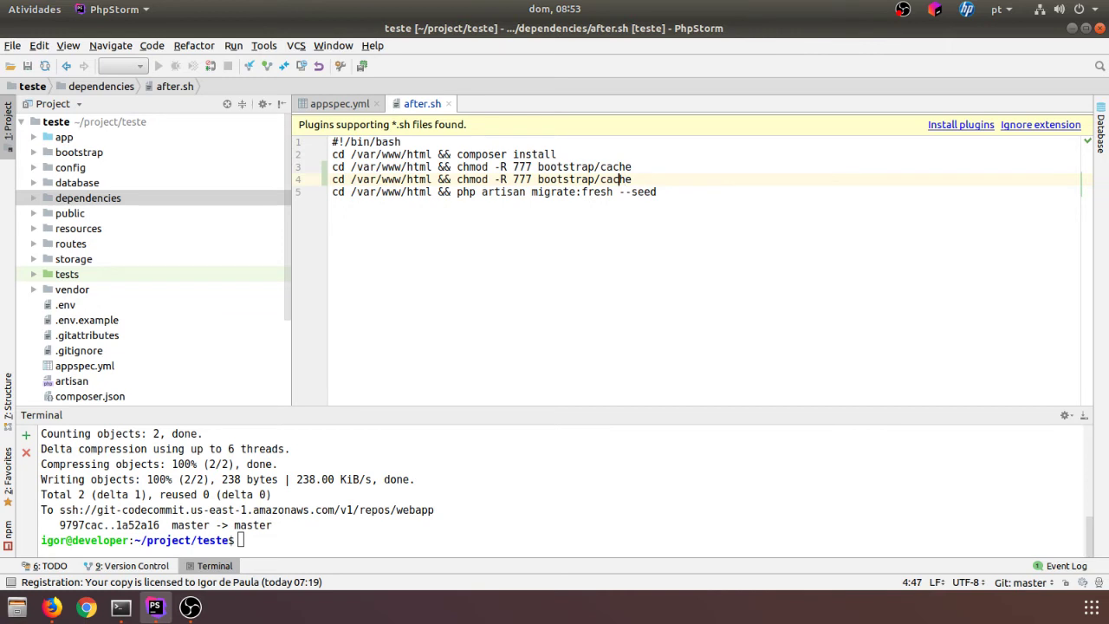
key(ctrl+Delete)
key(Delete)
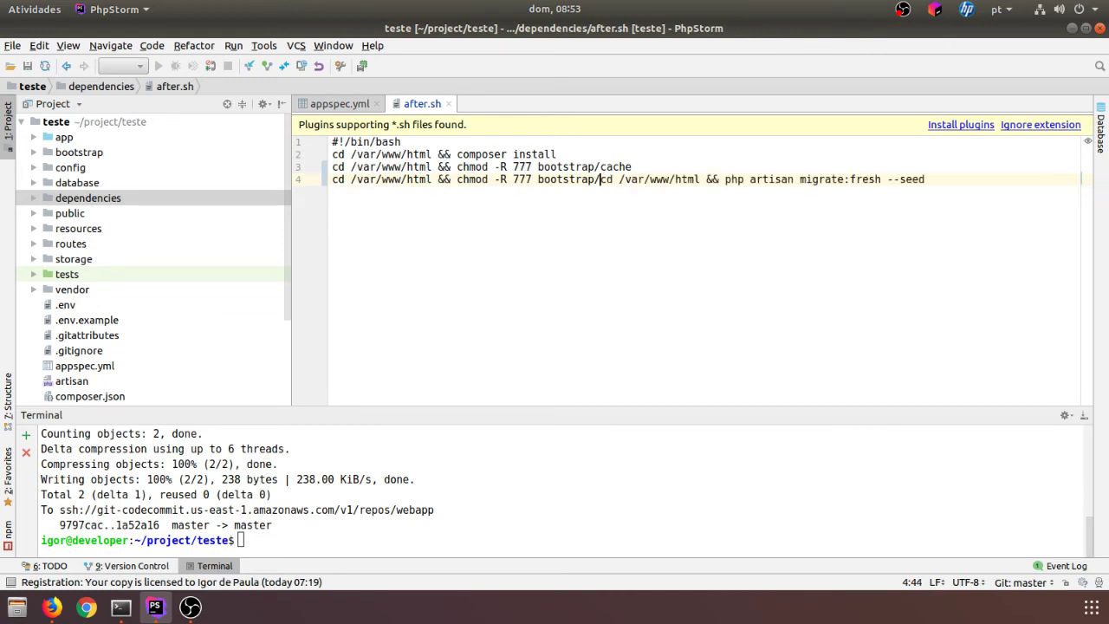
key(Return)
key(Up)
key(End)
key(BackSpace)
key(BackSpace)
key(BackSpace)
key(BackSpace)
key(BackSpace)
key(BackSpace)
key(BackSpace)
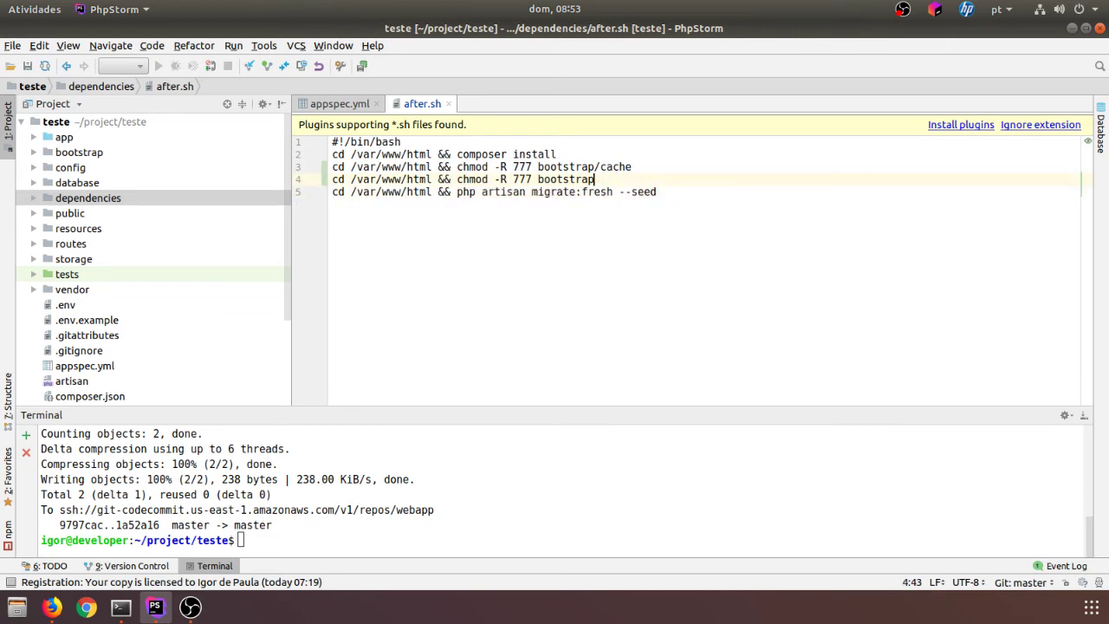
key(BackSpace)
key(BackSpace)
key(BackSpace)
text(storage/)
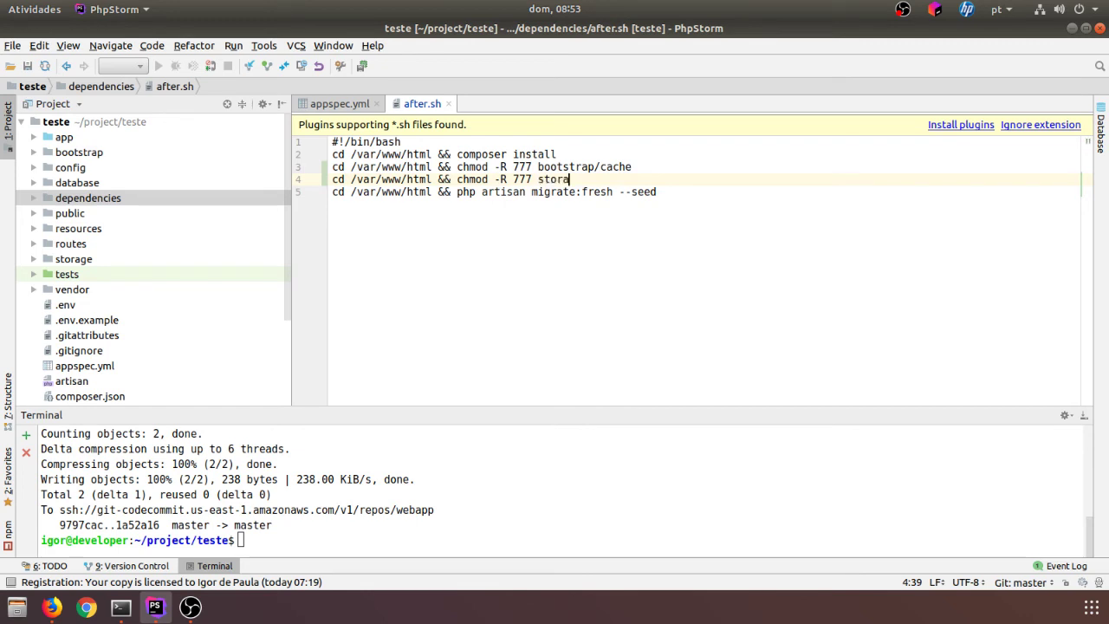
Step: Stage all project changes and commit them in the project terminal, reusing the message 'remove old index'
click(475, 461)
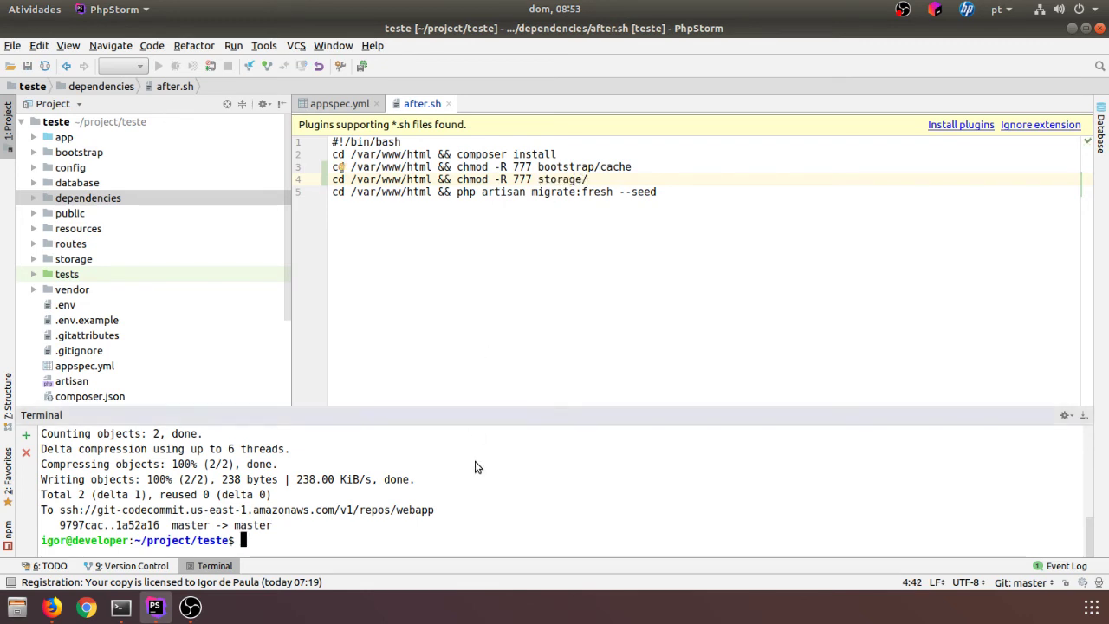
key(Up)
key(Up)
key(Up)
key(Return)
key(Up)
key(Up)
key(Up)
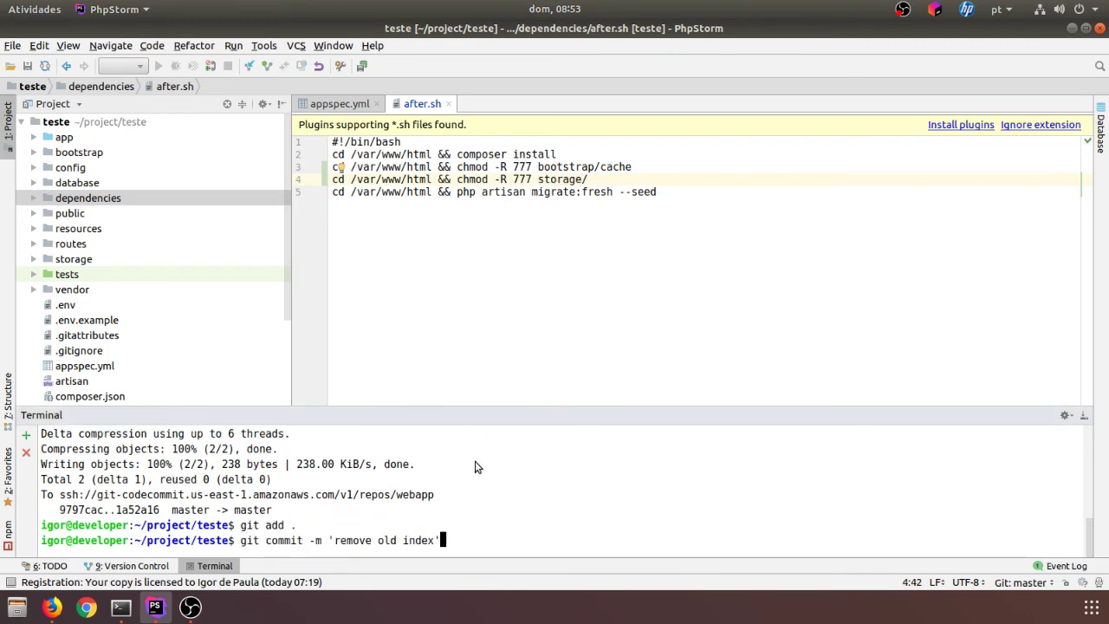
key(Return)
Step: Push the new commit to origin master
key(Up)
key(Up)
key(Up)
key(Return)
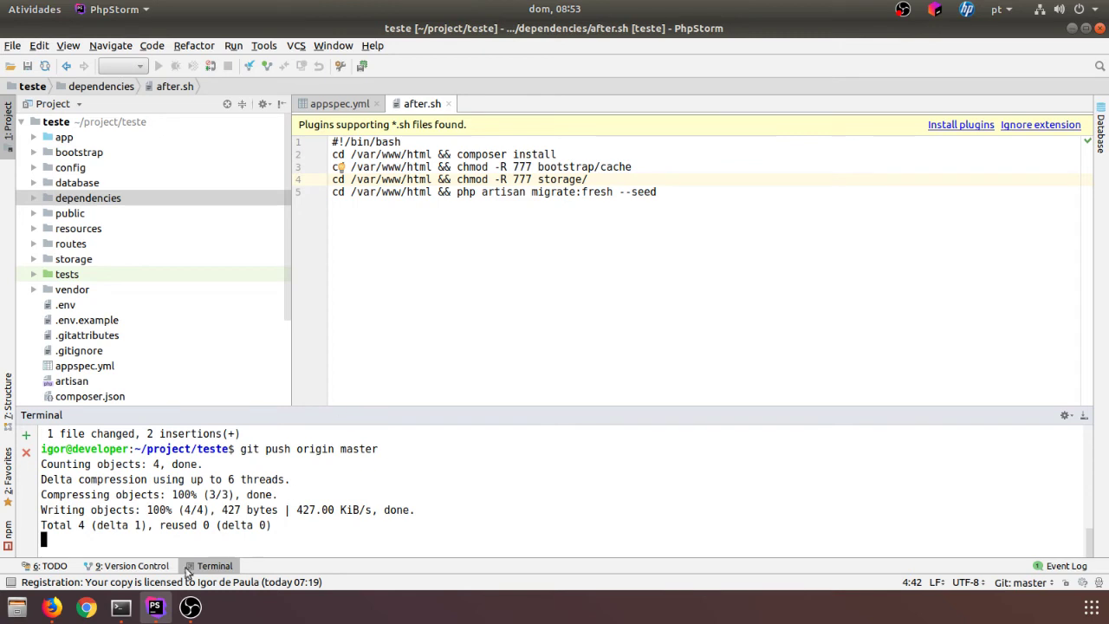
Step: Switch to the terminal connected to the EC2 instance, change to /var/www and begin a recursive removal with sudo rm -R
click(120, 608)
text(cd)
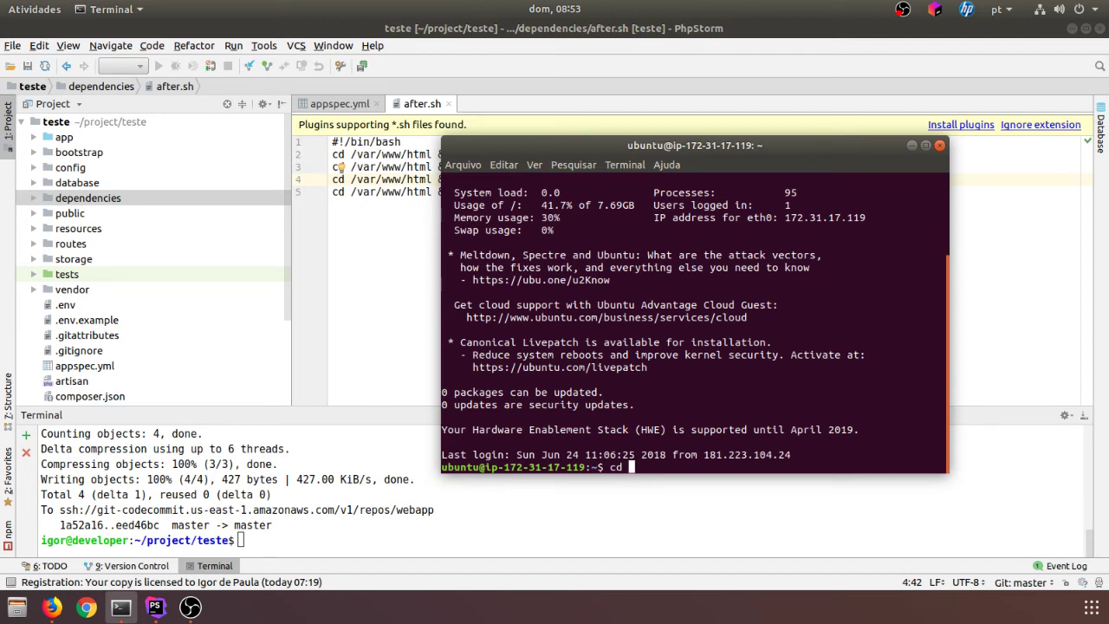
text(/var/www)
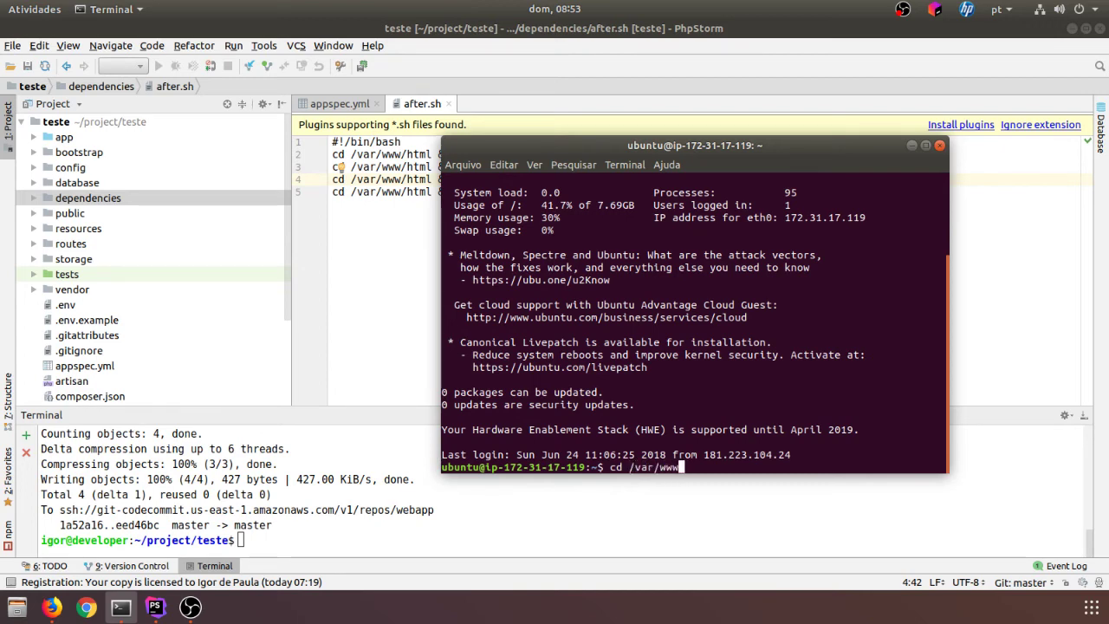
key(Return)
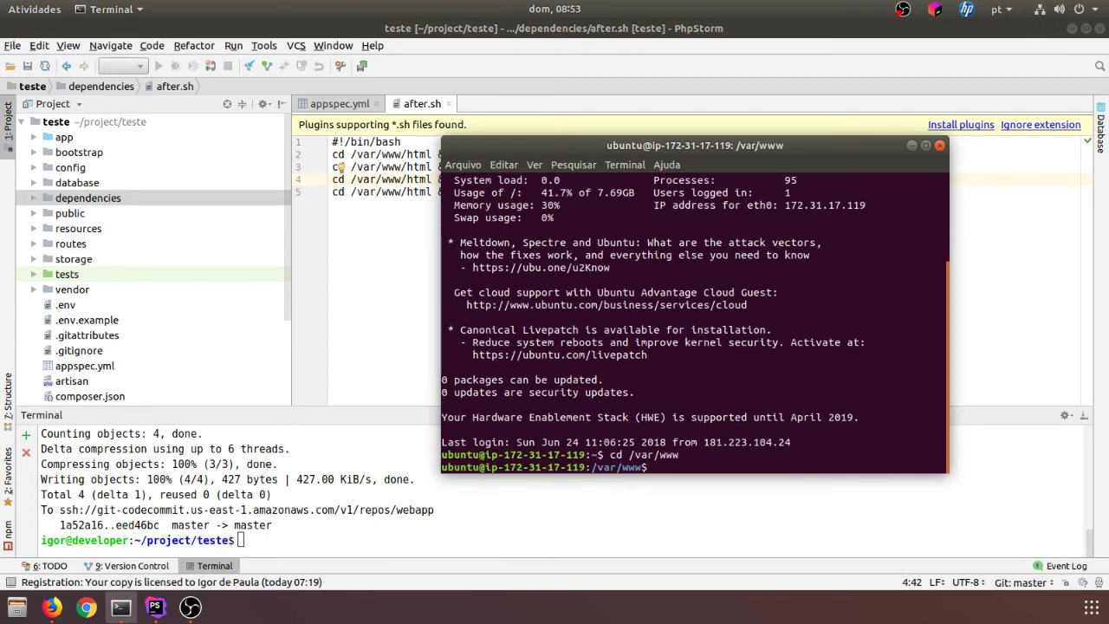
text(sudo rm -)
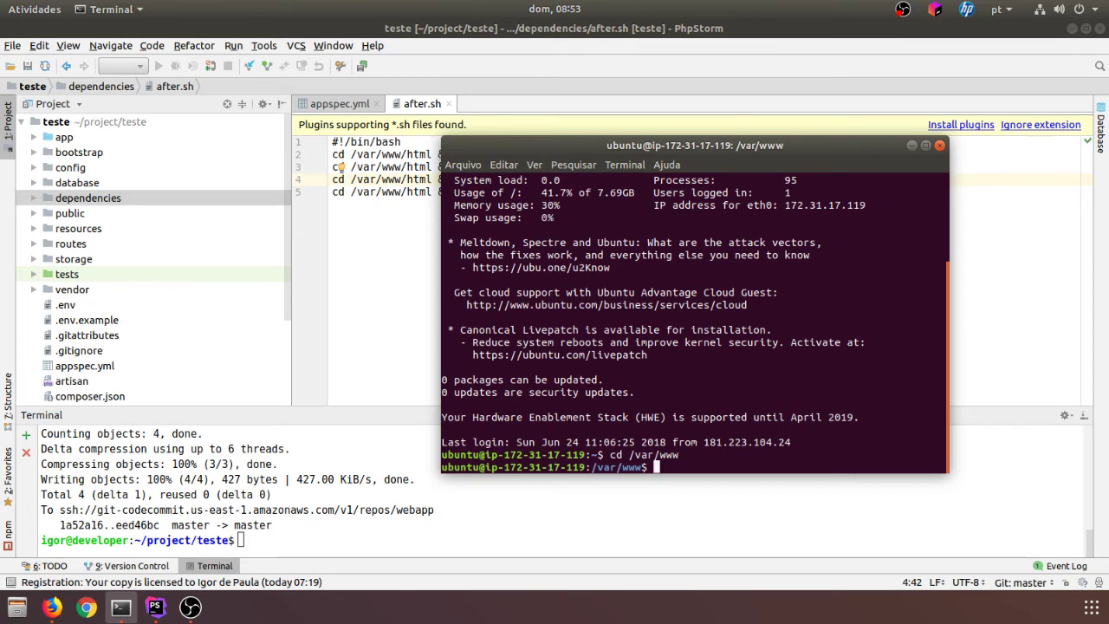
text(R)
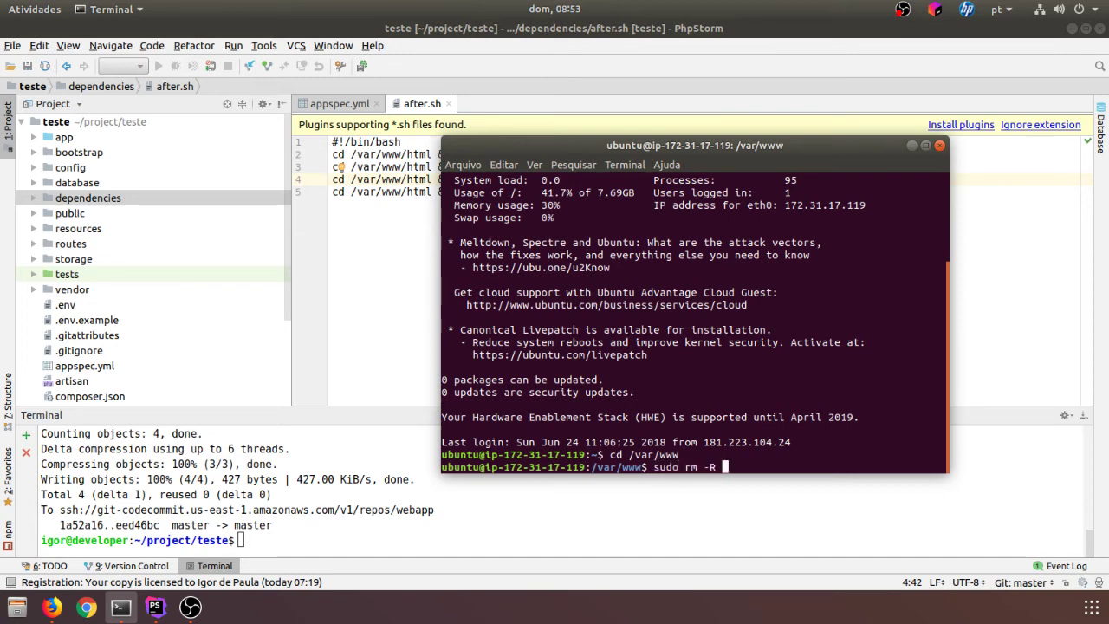